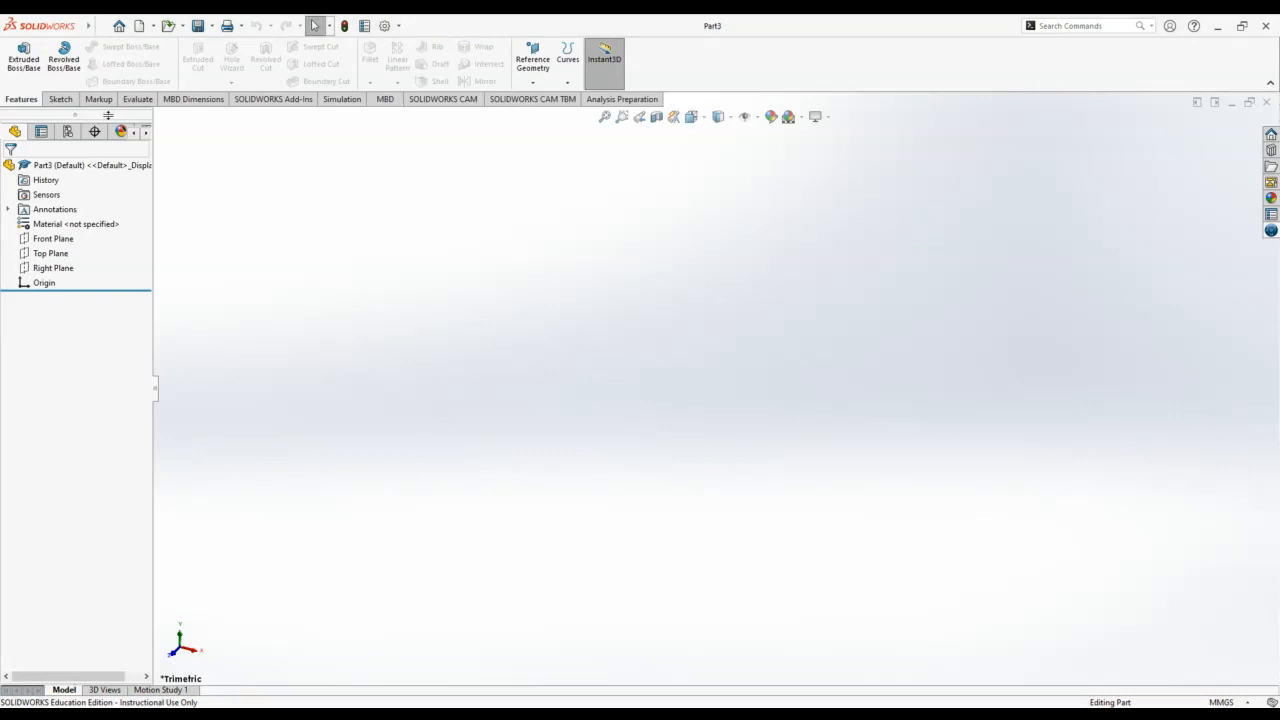
- Start a new sketch on the Front Plane
left_click(58, 98)
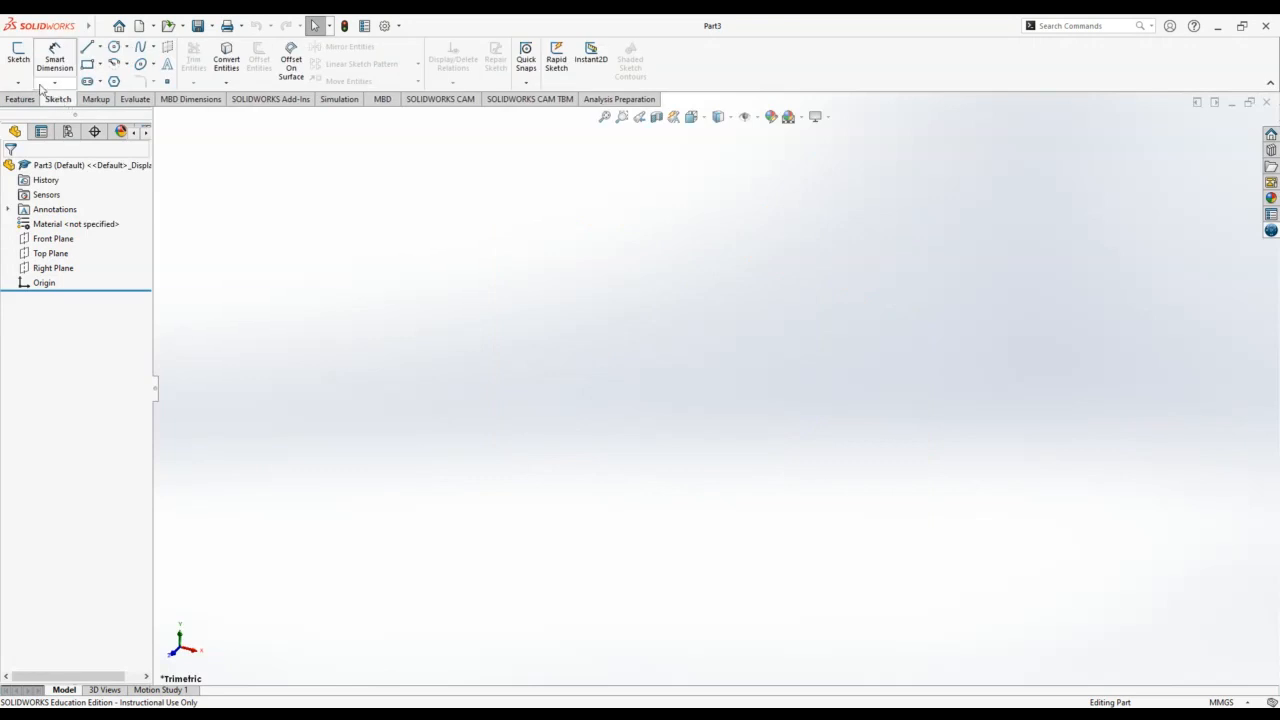
left_click(18, 55)
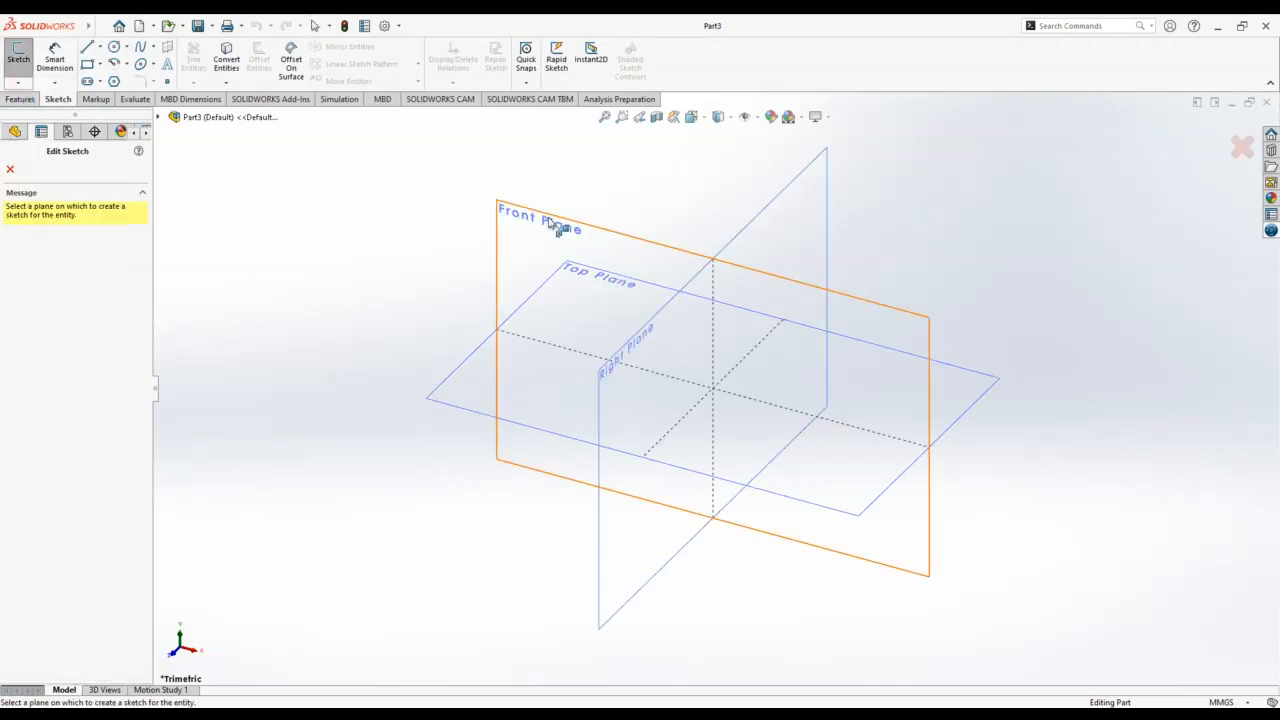
left_click(552, 226)
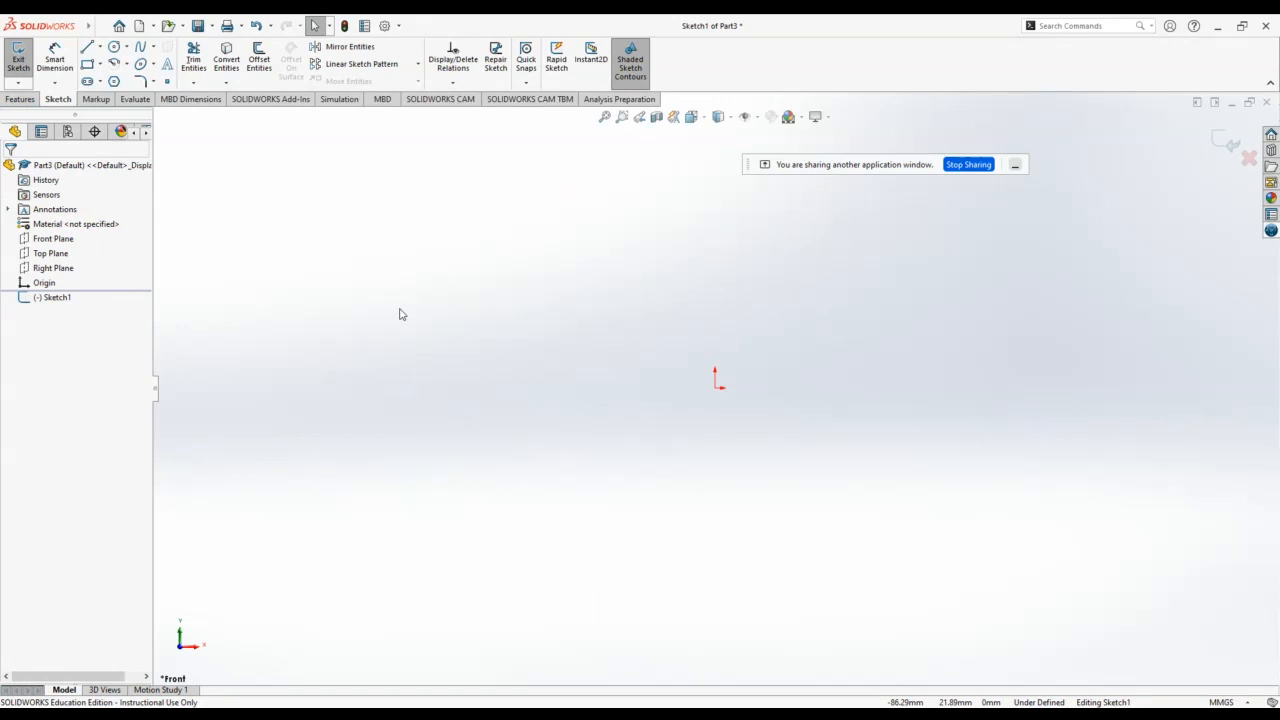
- Paste the copied isometric reference drawing into the view and move it beside the sketch origin so it is fully visible
key("ctrl+v")
double_click(258, 262)
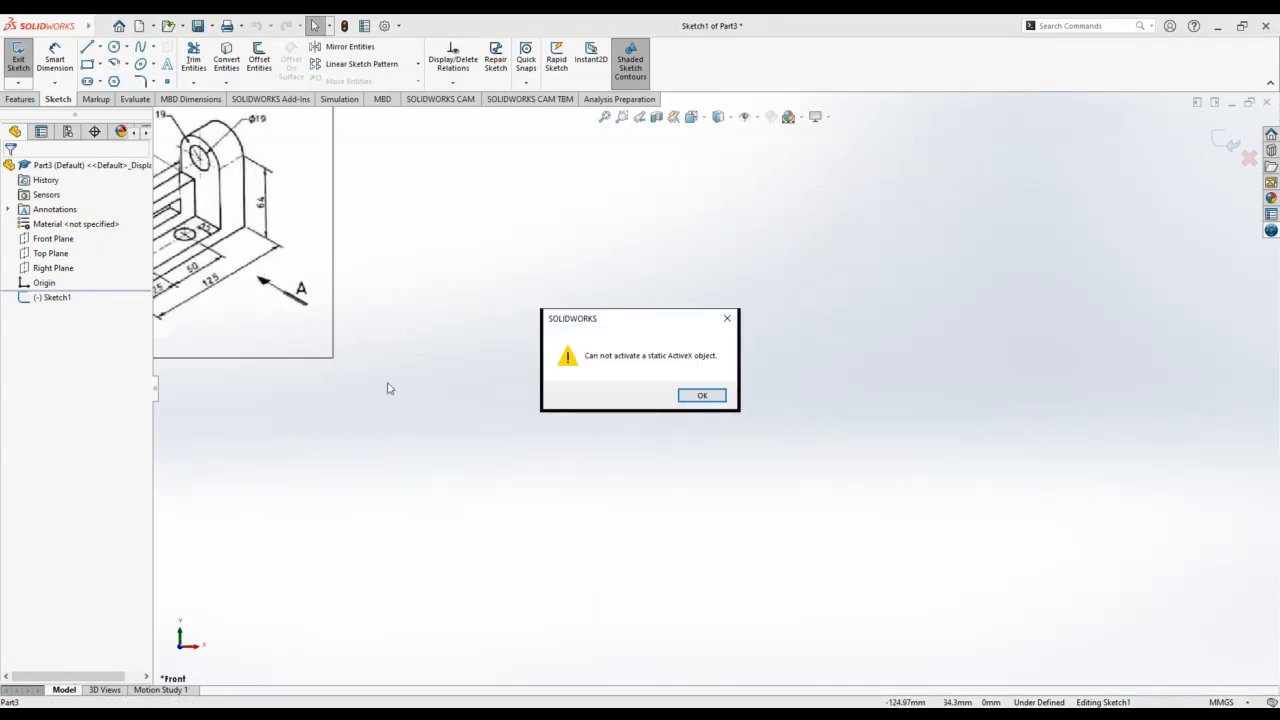
left_click(700, 395)
mouse_move(325, 325)
left_mouse_down()
mouse_move(490, 435)
mouse_move(527, 440)
left_mouse_up()
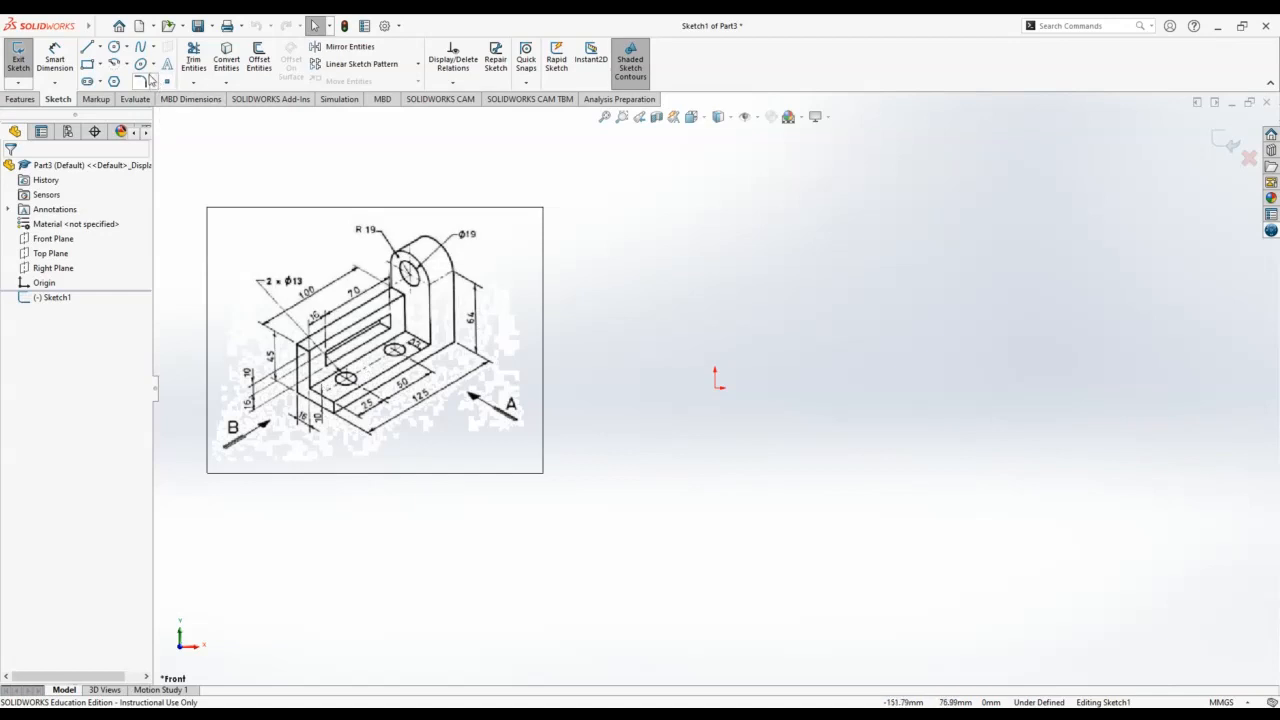
- Sketch a corner rectangle from the origin, about 68 mm wide and 23 mm high
left_click(87, 63)
left_click(715, 388)
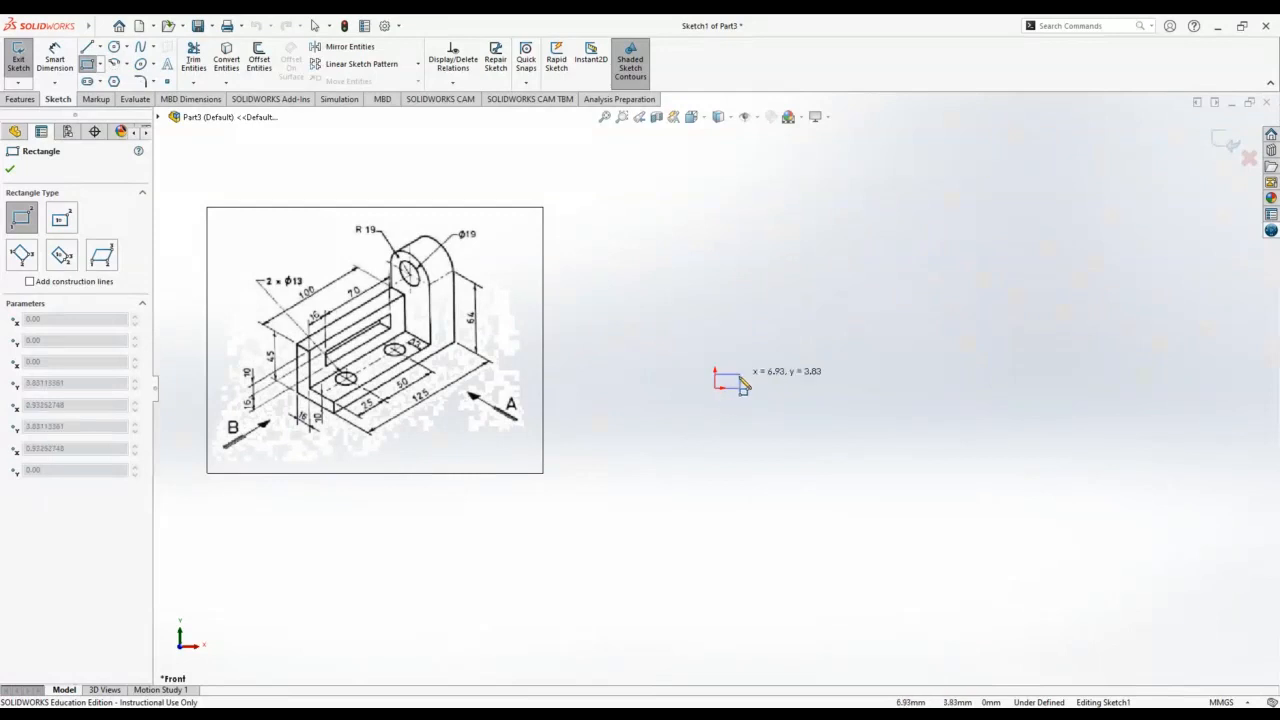
left_click(966, 307)
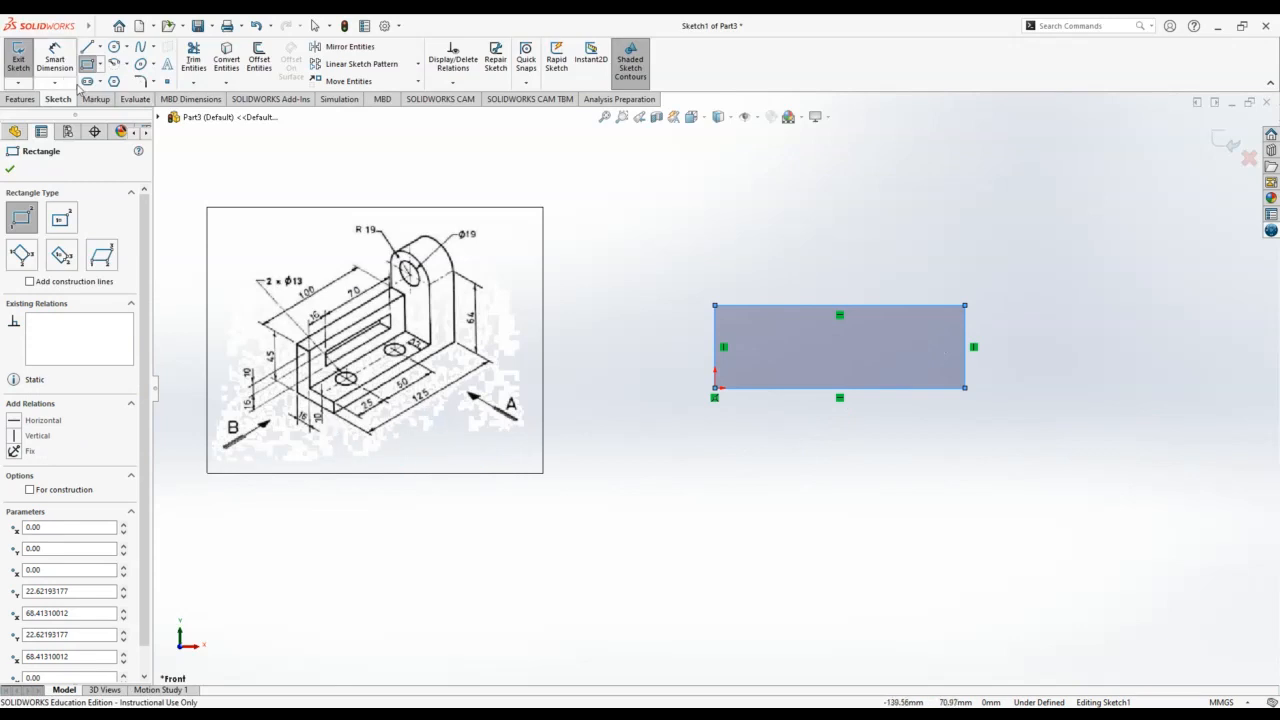
- Dimension the rectangle's bottom edge to 125 mm
left_click(55, 58)
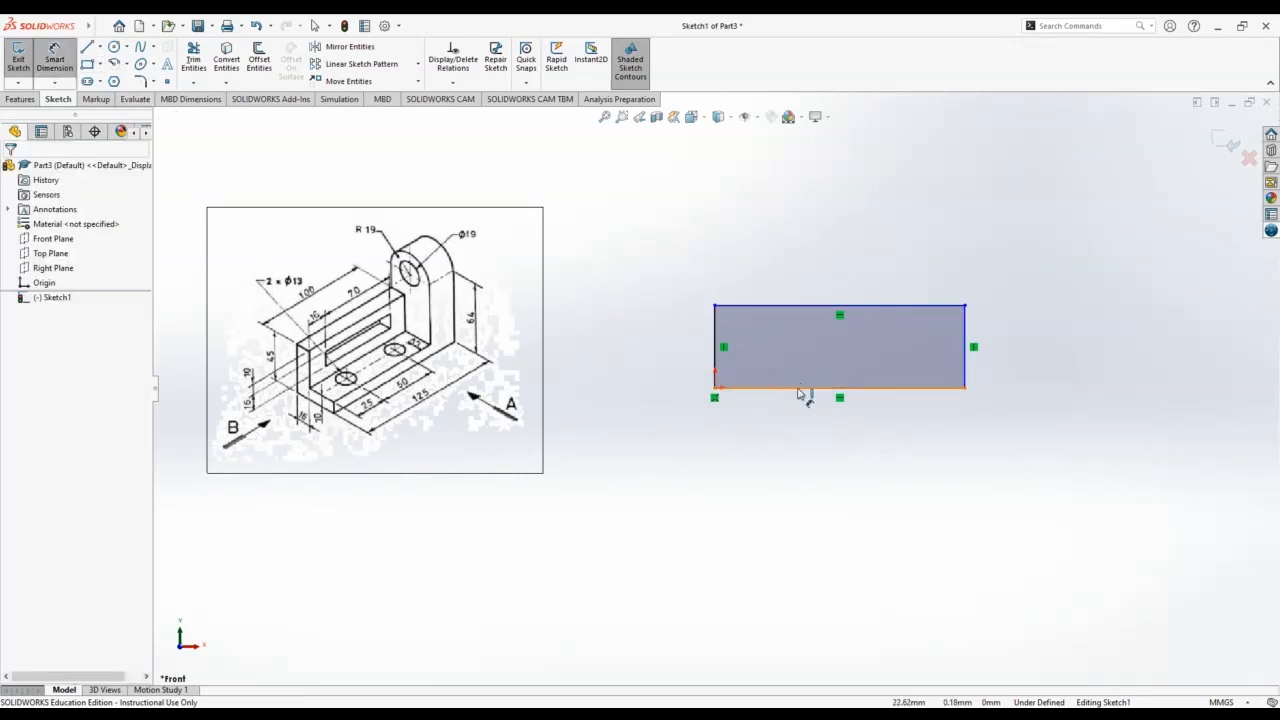
left_click(805, 388)
left_click(805, 427)
type("125")
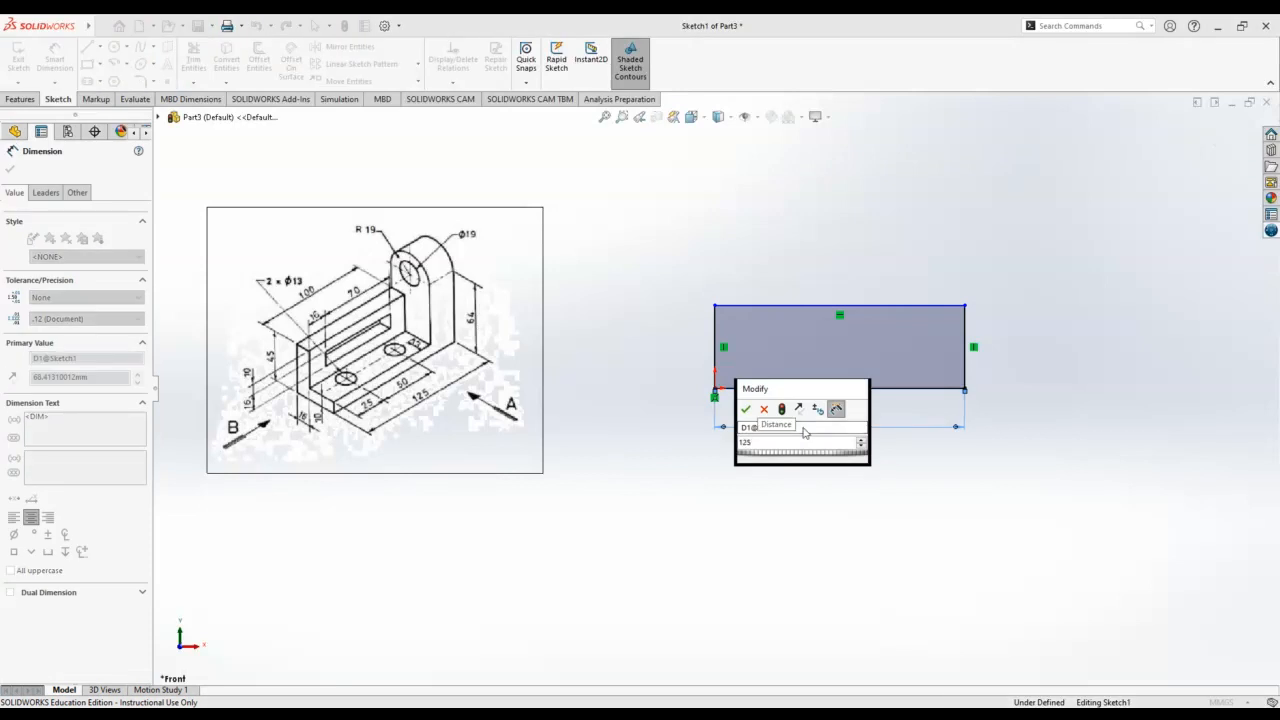
key("Return")
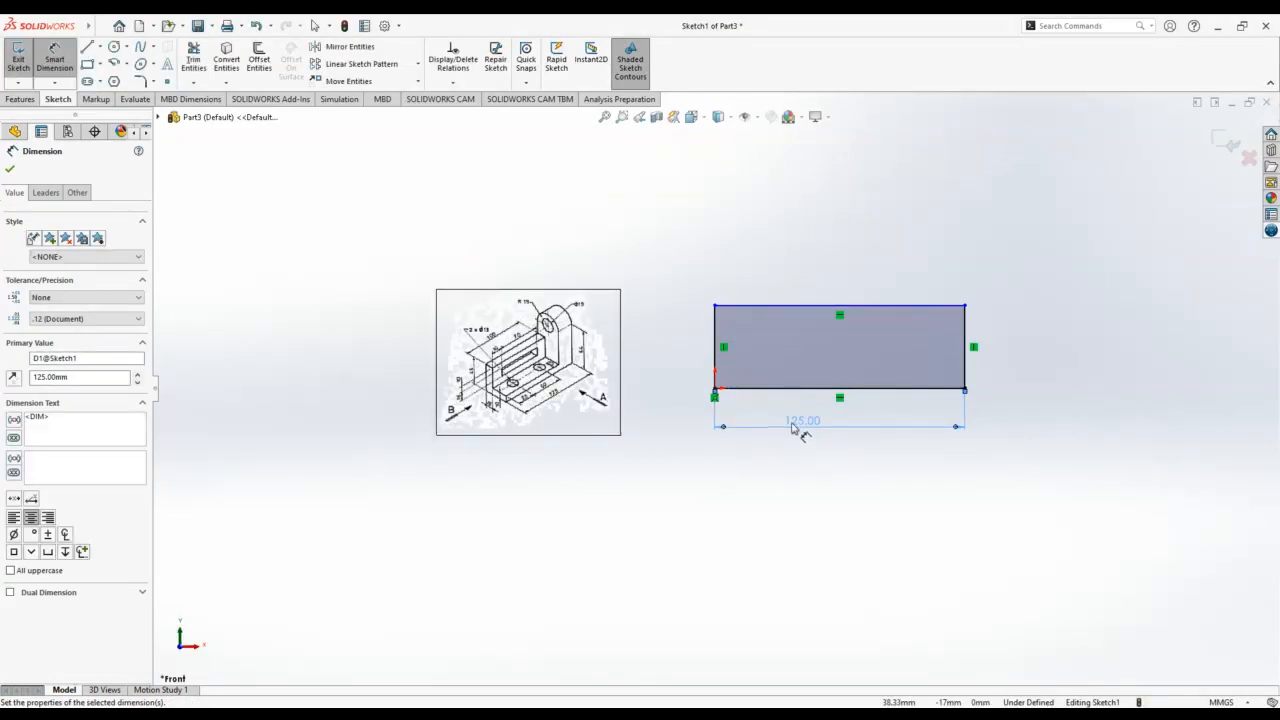
- Dimension the rectangle's vertical edge as 19*2 (38 mm) and close the base sketch
scroll(565, 435, "down", 3)
scroll(565, 435, "down", 1)
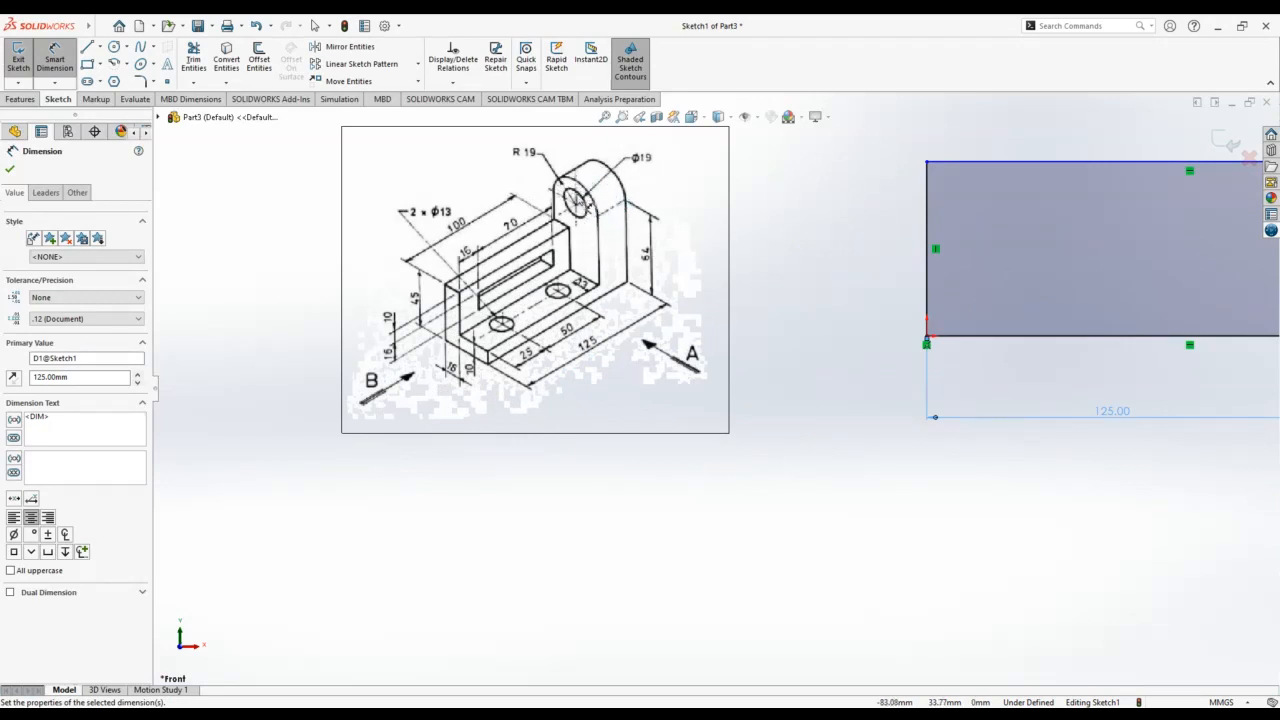
key("z")
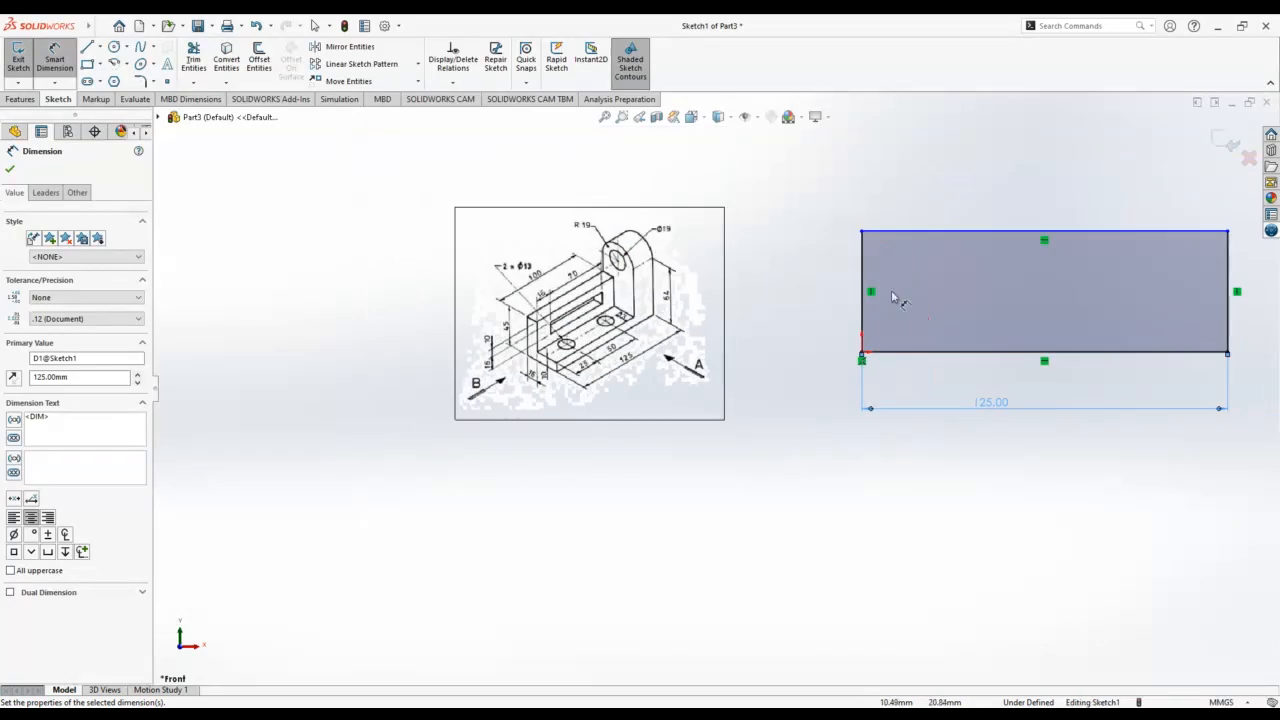
left_click(865, 308)
left_click(803, 292)
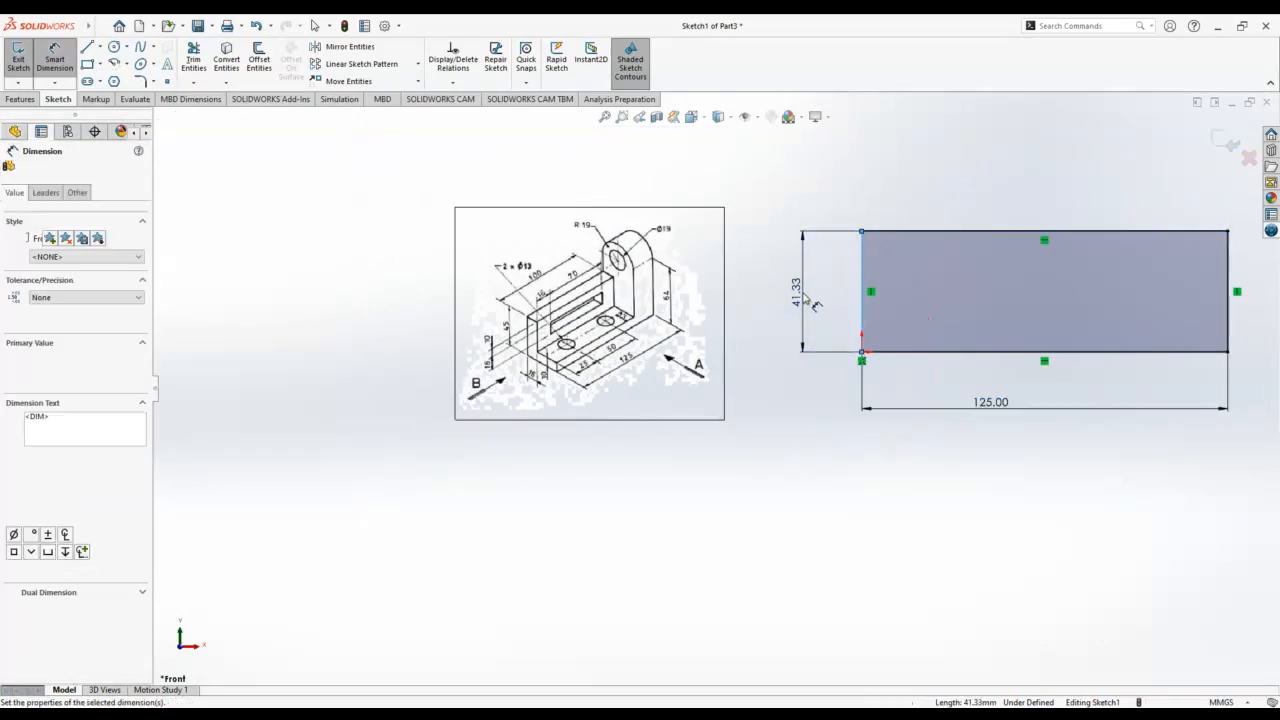
type("19*2")
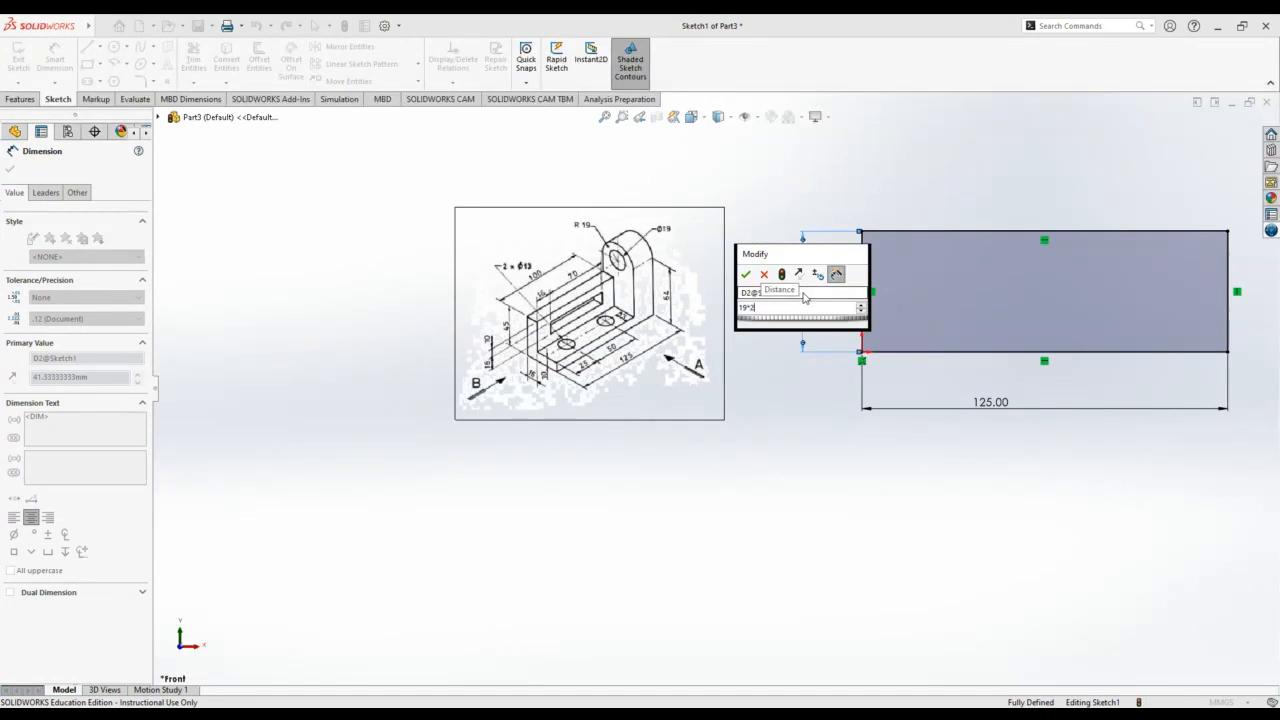
key("Return")
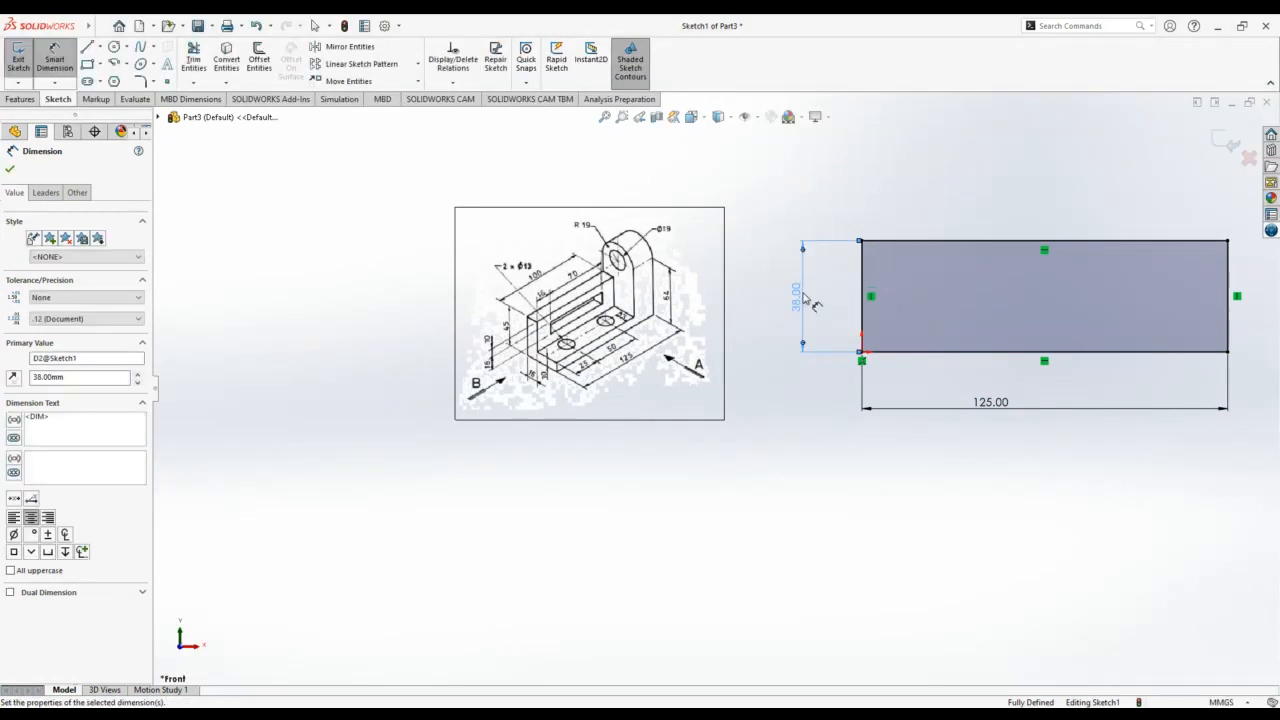
left_click(1226, 143)
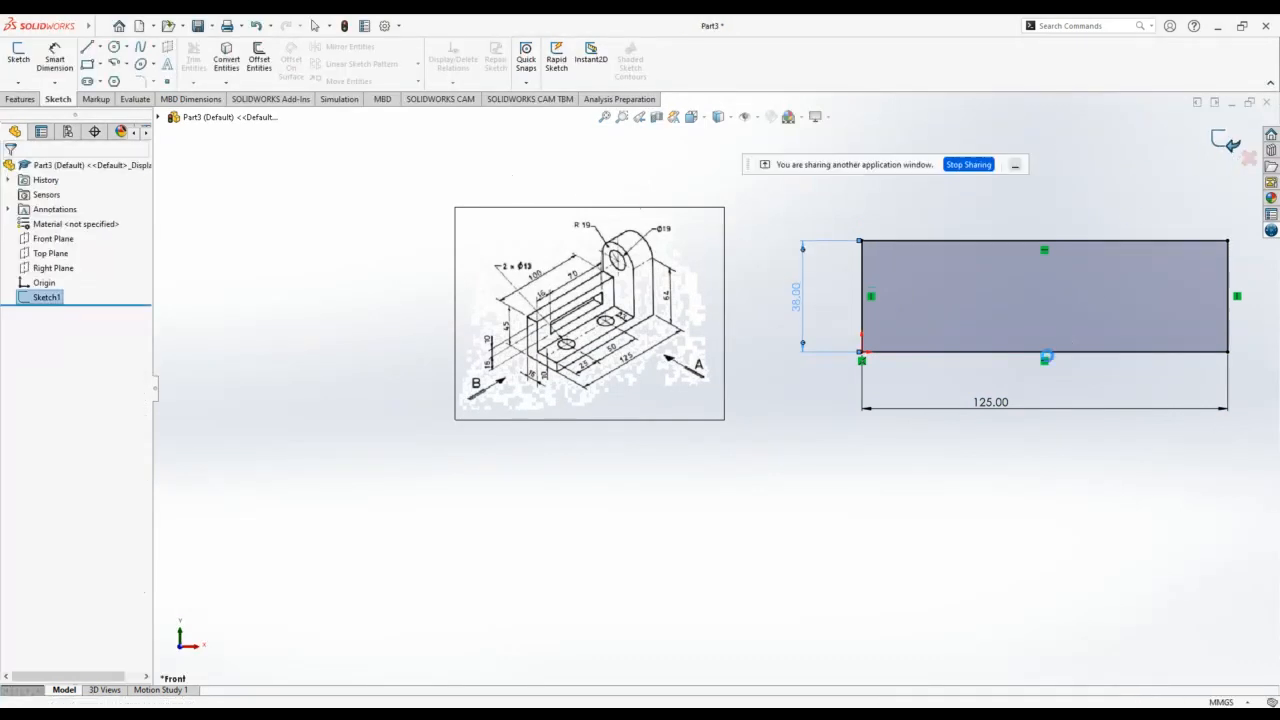
- Extrude the base rectangle as a blind boss with a depth of 10 mm
mouse_move(1046, 397)
middle_mouse_down()
mouse_move(1037, 255)
mouse_move(1140, 190)
middle_mouse_up()
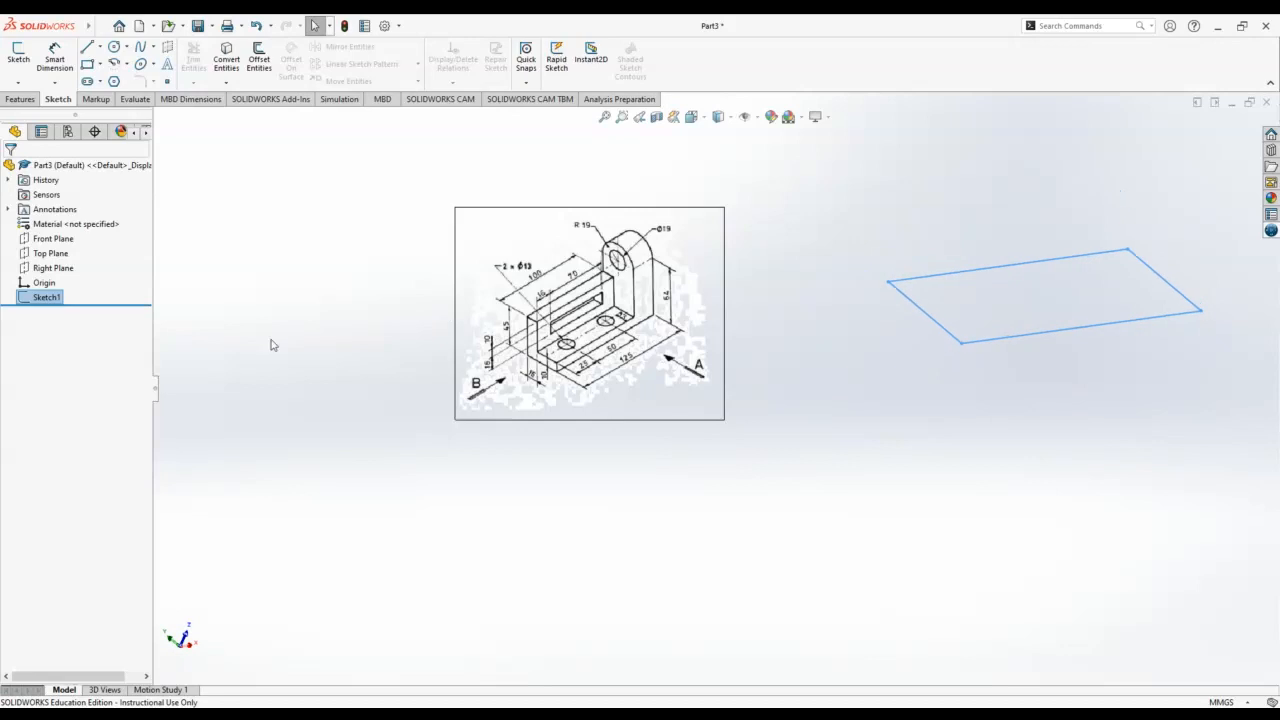
scroll(547, 380, "down", 3)
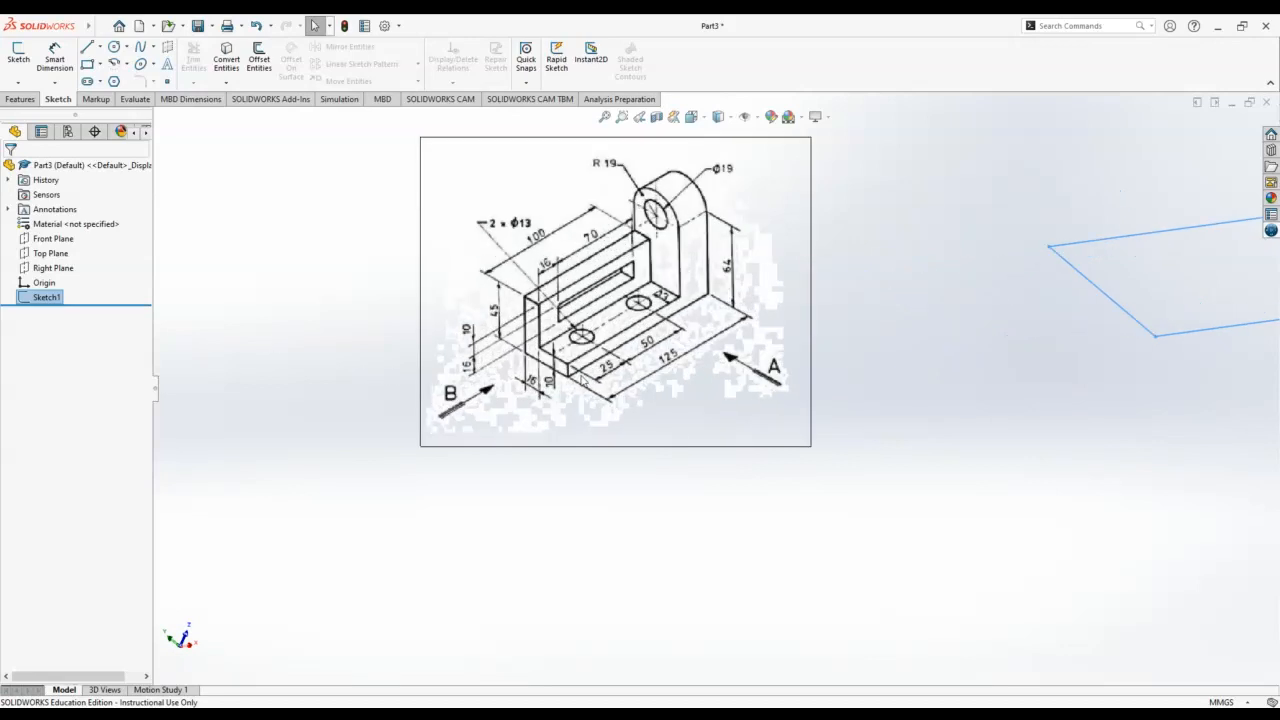
left_click(20, 99)
left_click(26, 64)
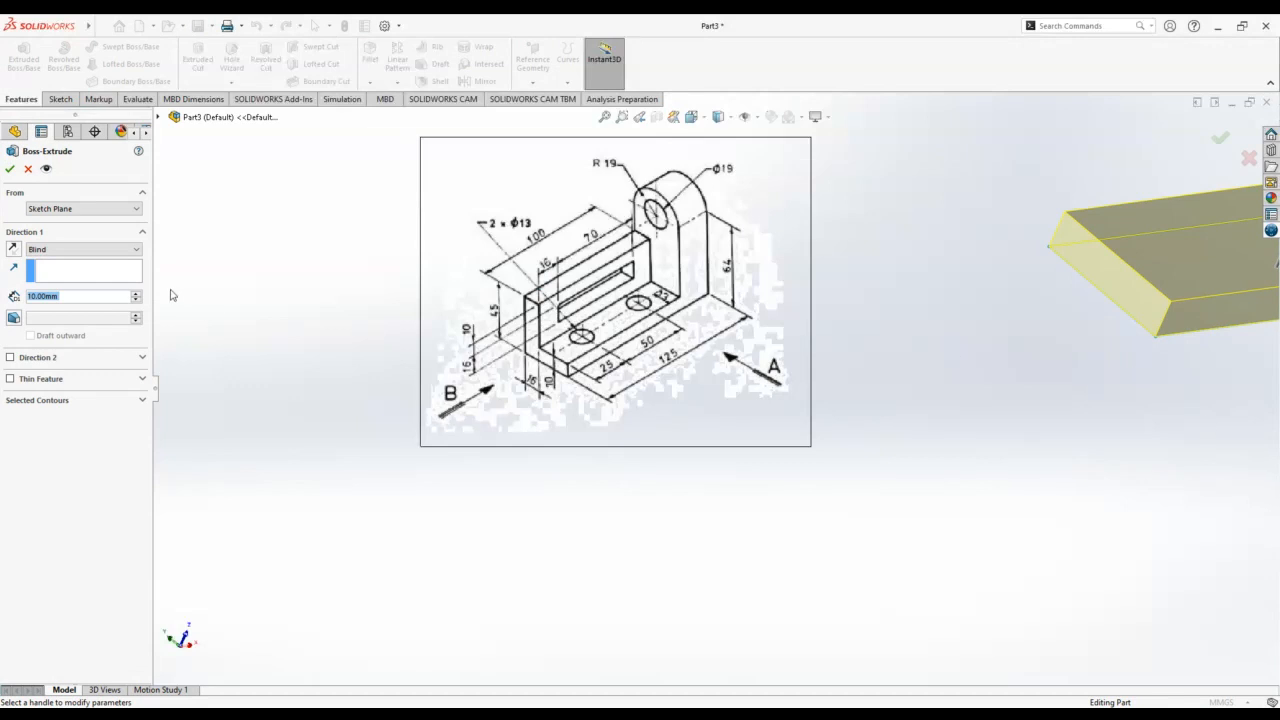
left_click(9, 169)
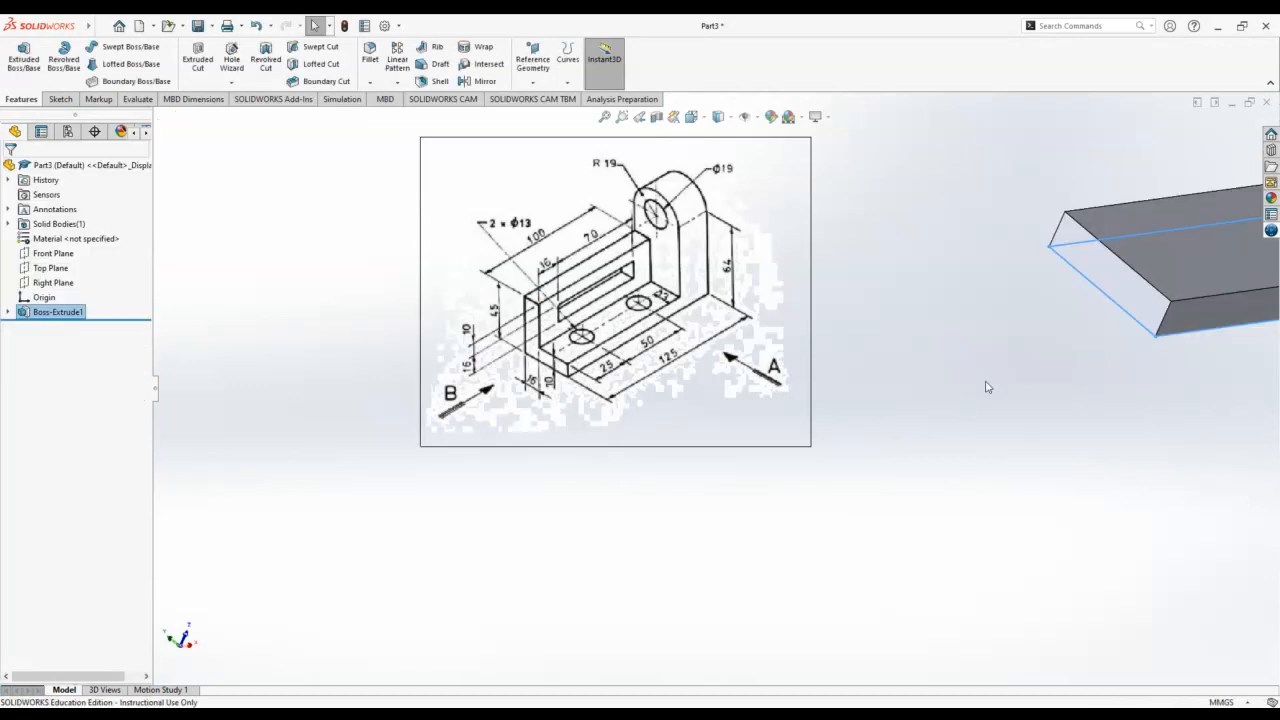
- Start a new sketch on the long, narrow side face of the base plate
key("z")
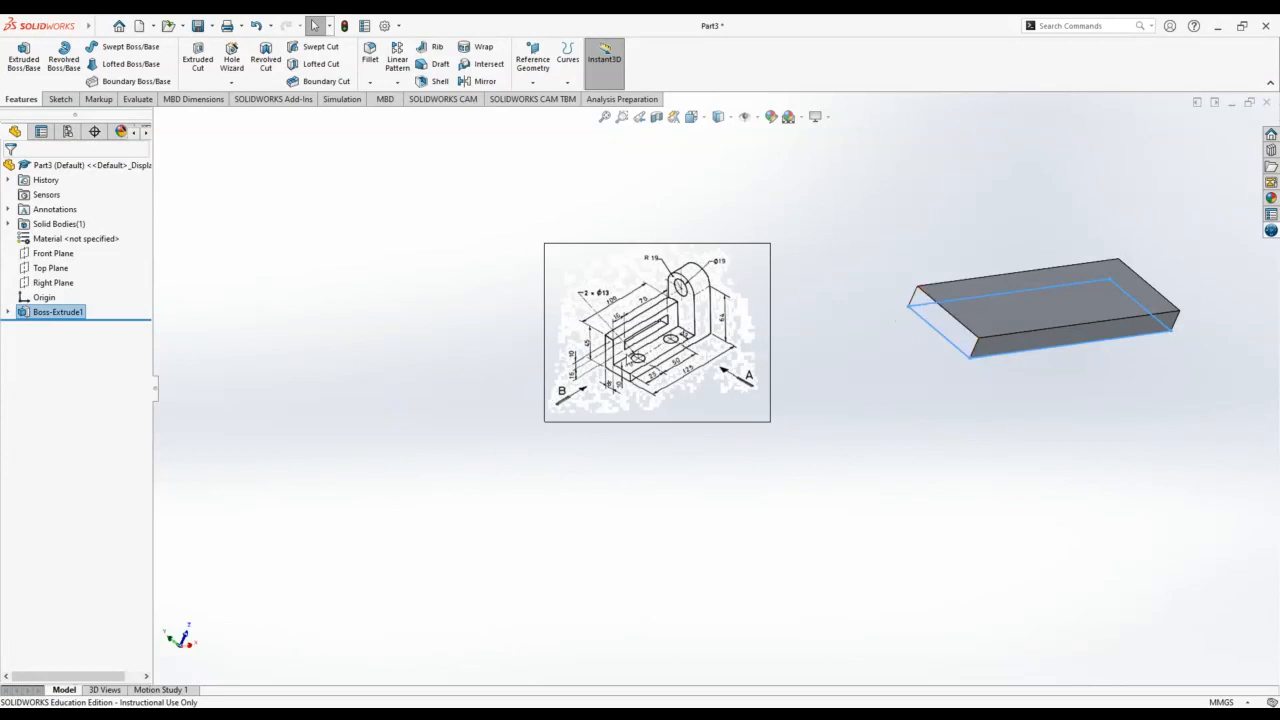
middle_click_drag(913, 316, 997, 371)
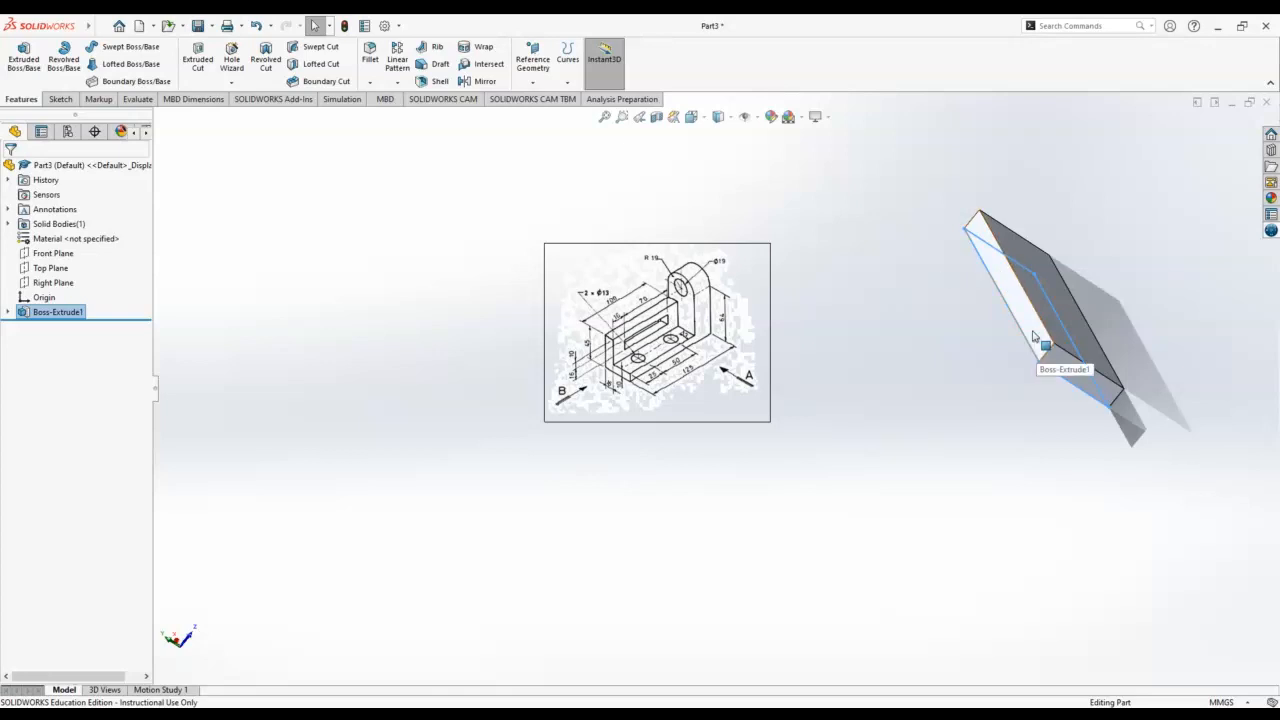
left_click(54, 100)
left_click(18, 55)
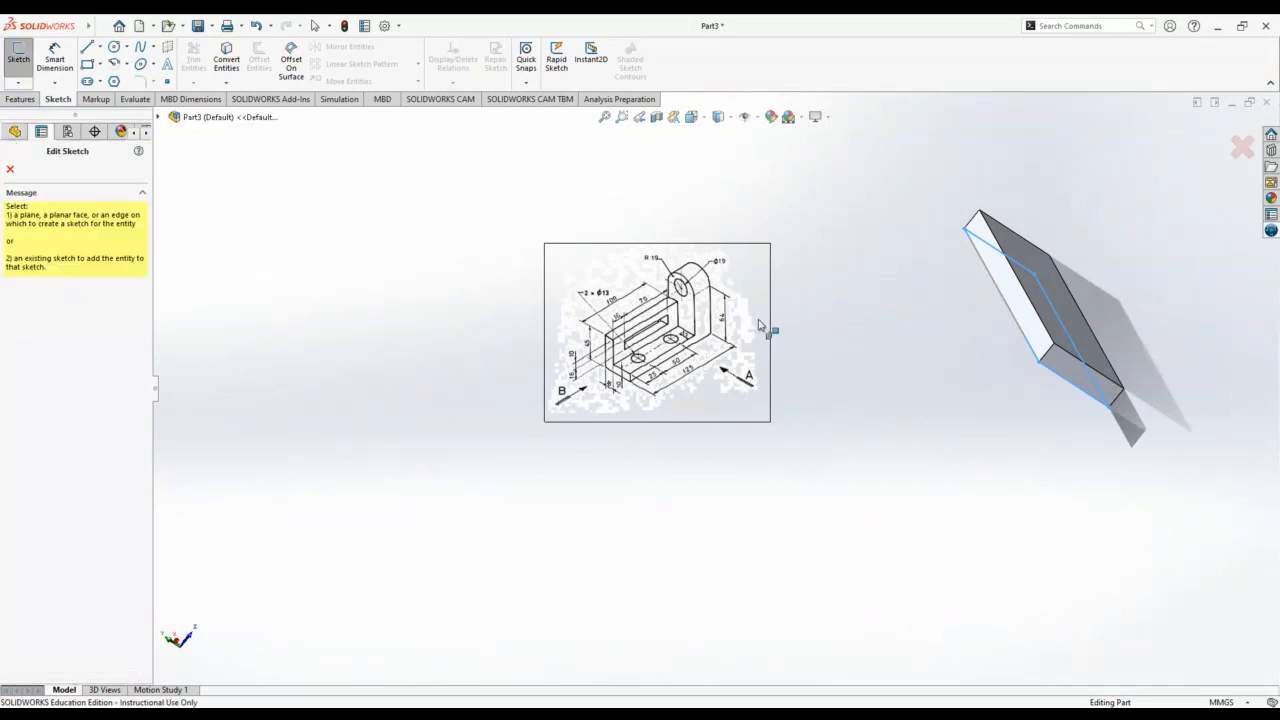
left_click(1018, 314)
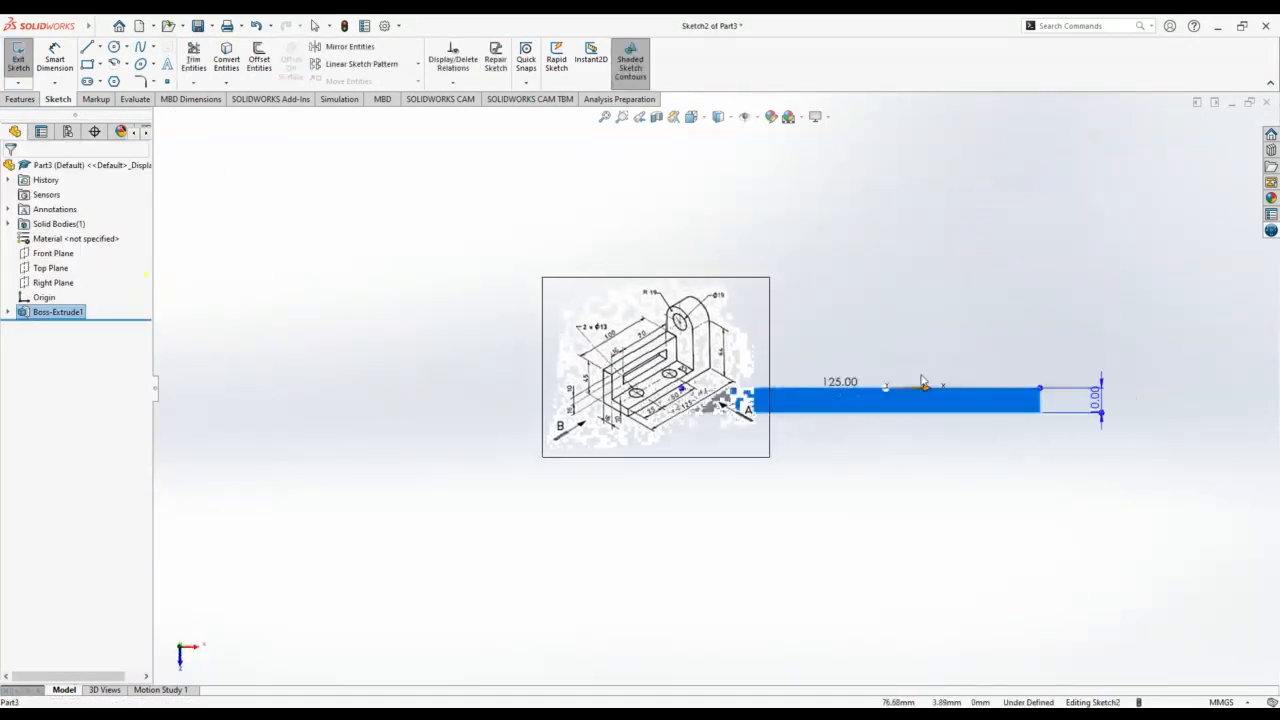
scroll(997, 540, "up", 3)
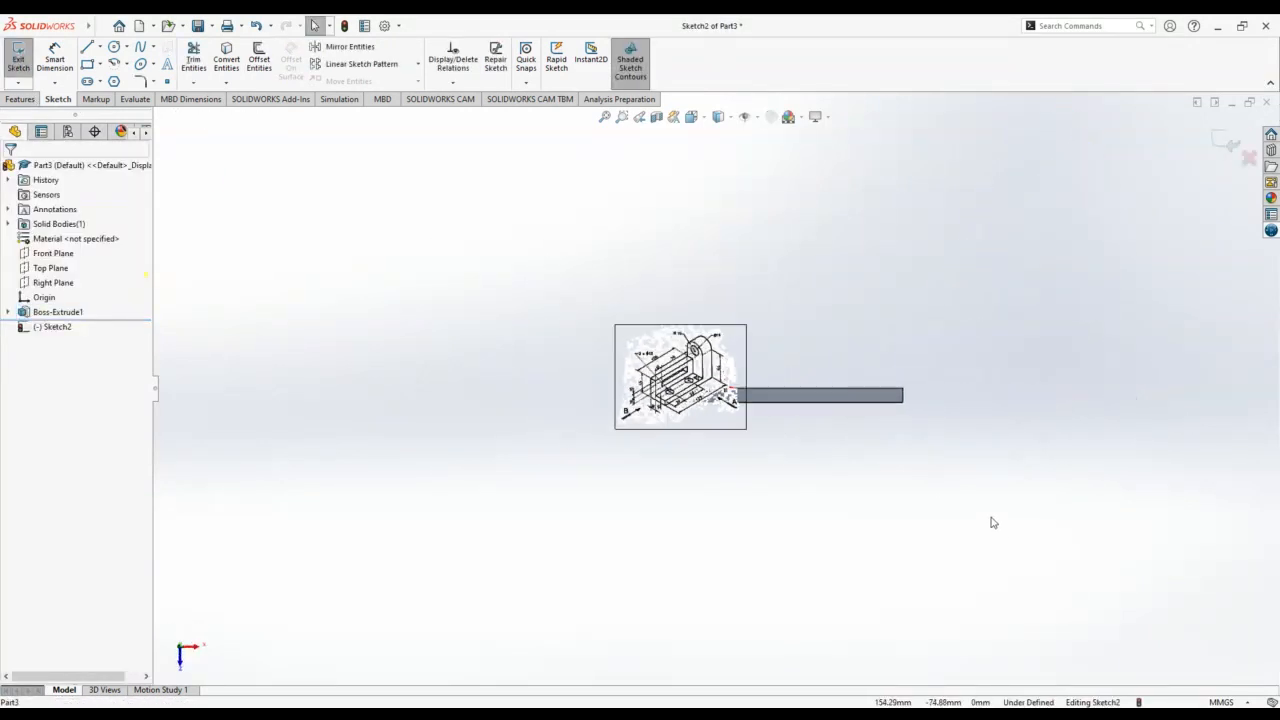
- Move the reference drawing away from the plate so that the sketch origin and plate corner are uncovered
left_click(88, 63)
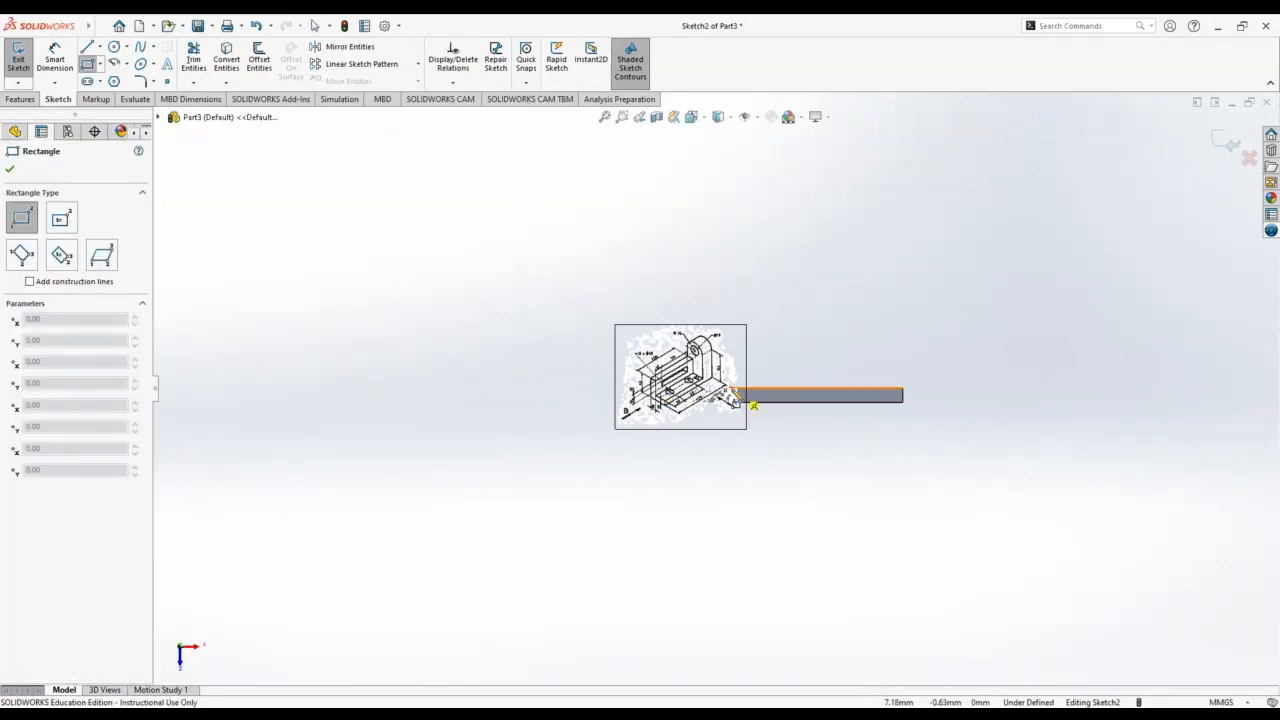
key("Escape")
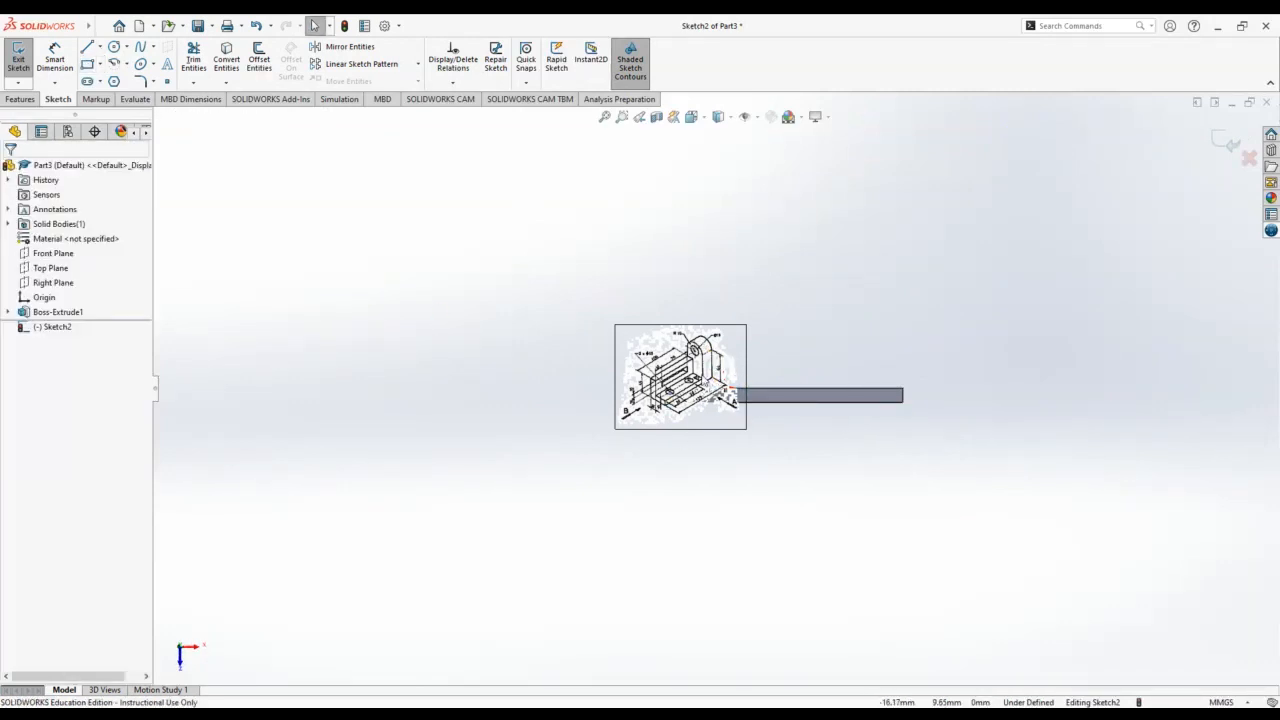
double_click(703, 378)
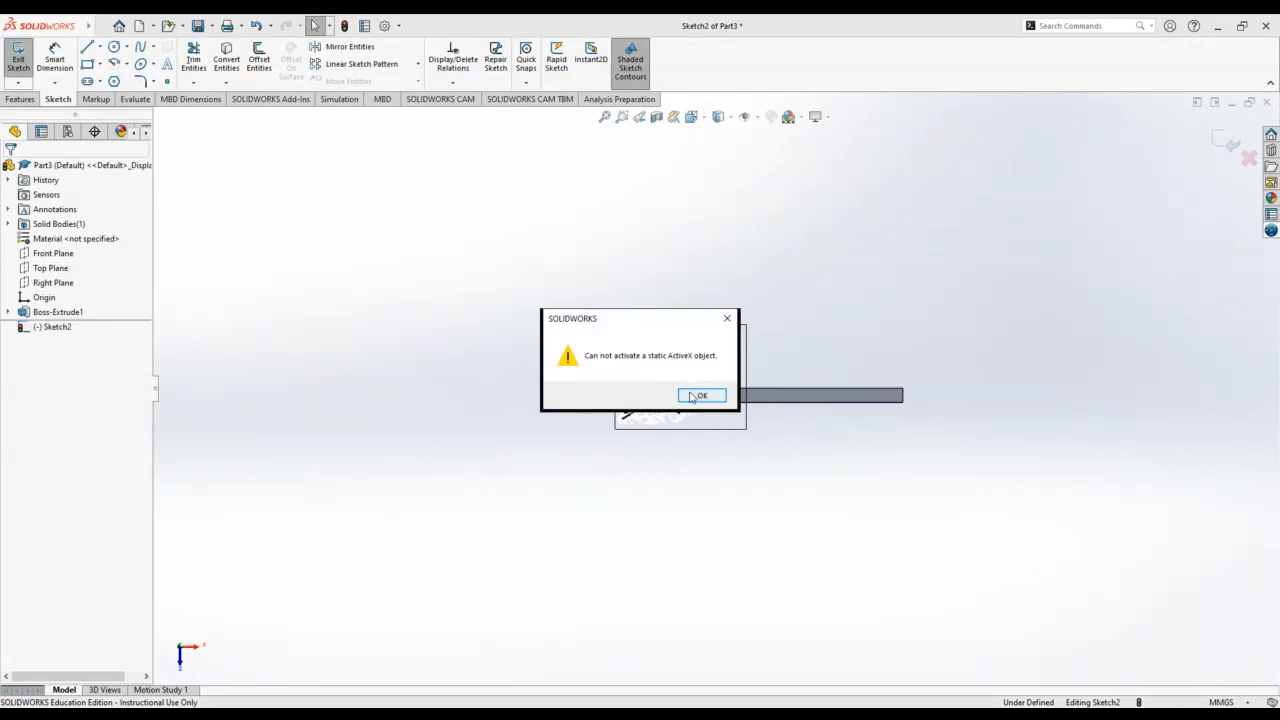
left_click(702, 395)
left_click_drag(625, 385, 597, 384)
left_click(669, 454)
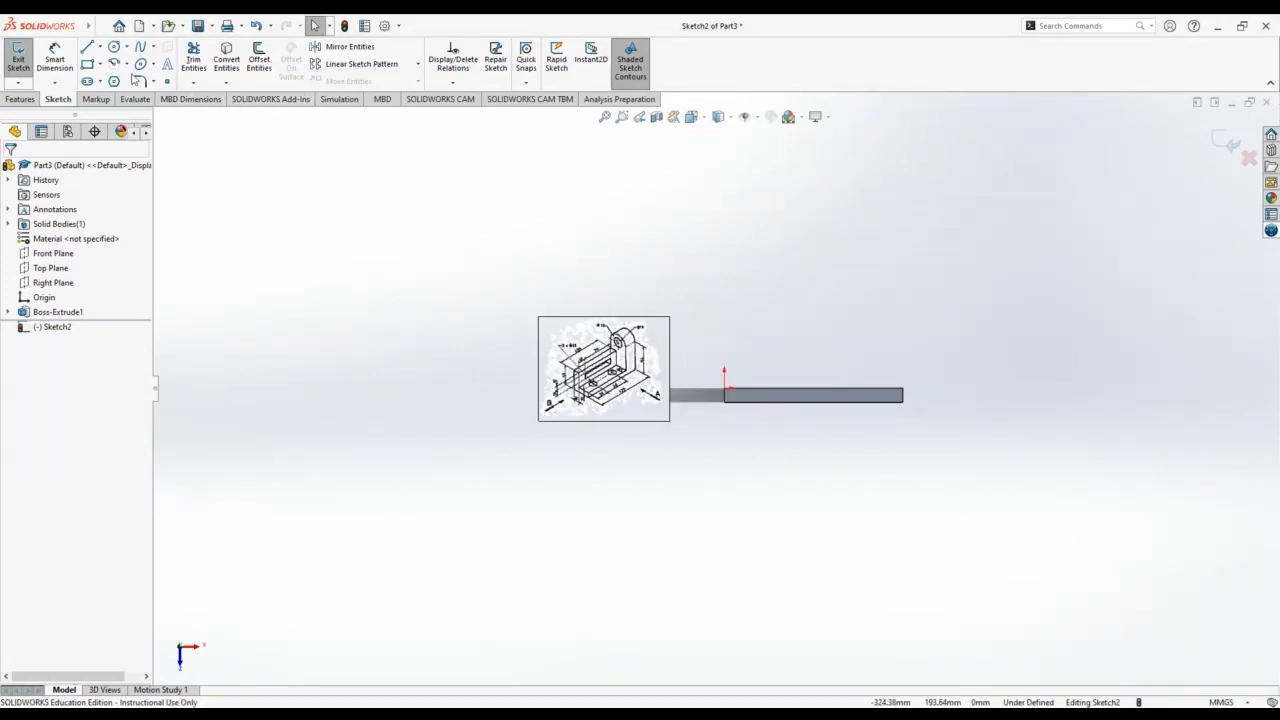
- Sketch a corner rectangle from the plate's top end corner, about 111 mm long and 25 mm high, along the long edge
left_click(88, 64)
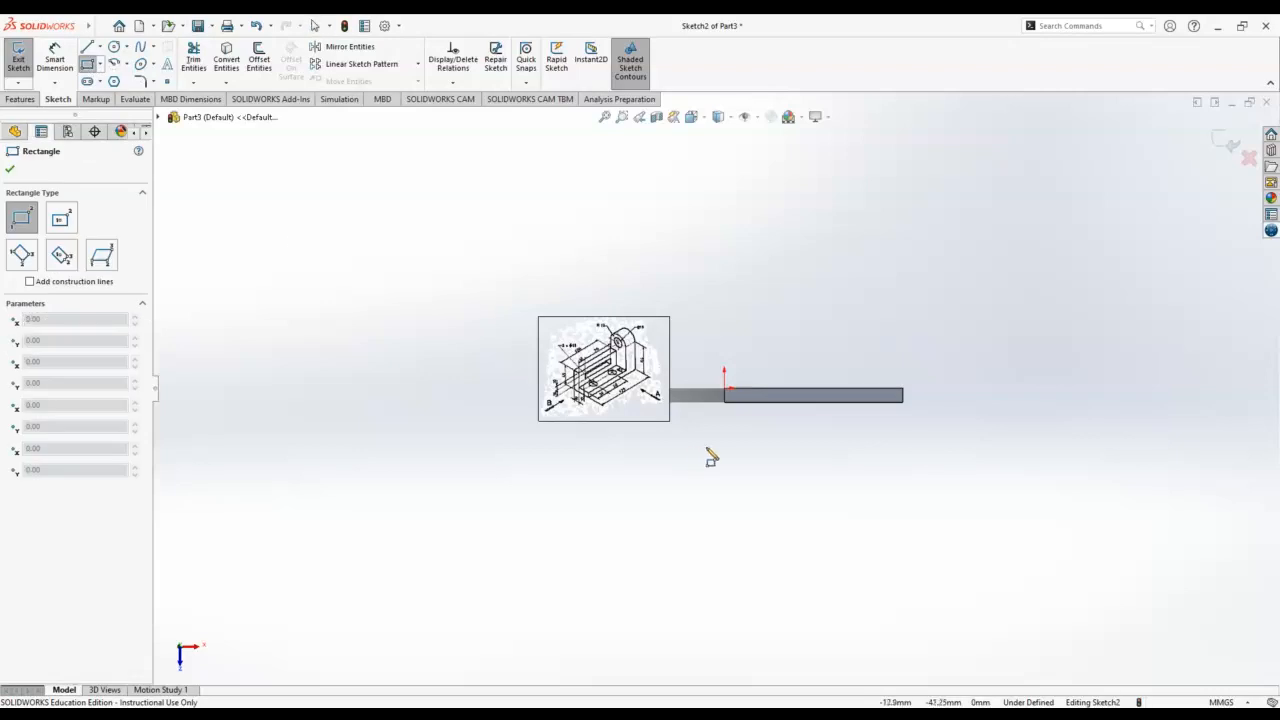
left_click(726, 404)
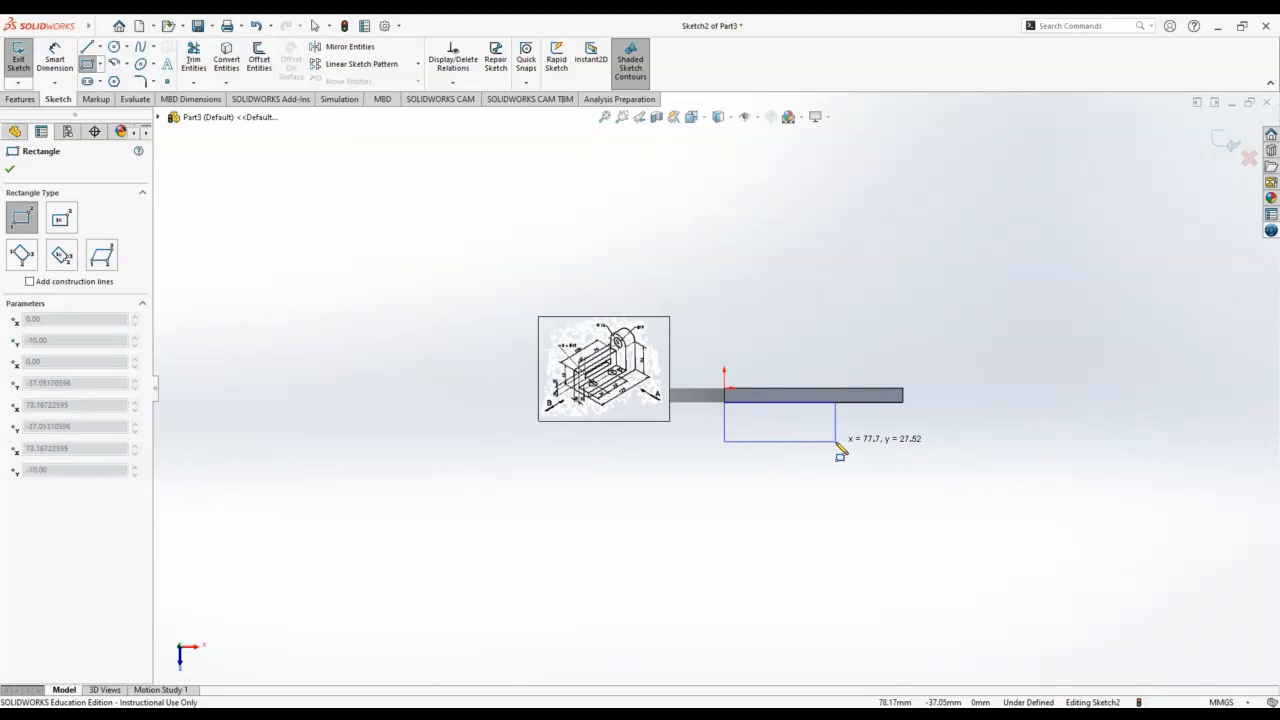
left_click(884, 441)
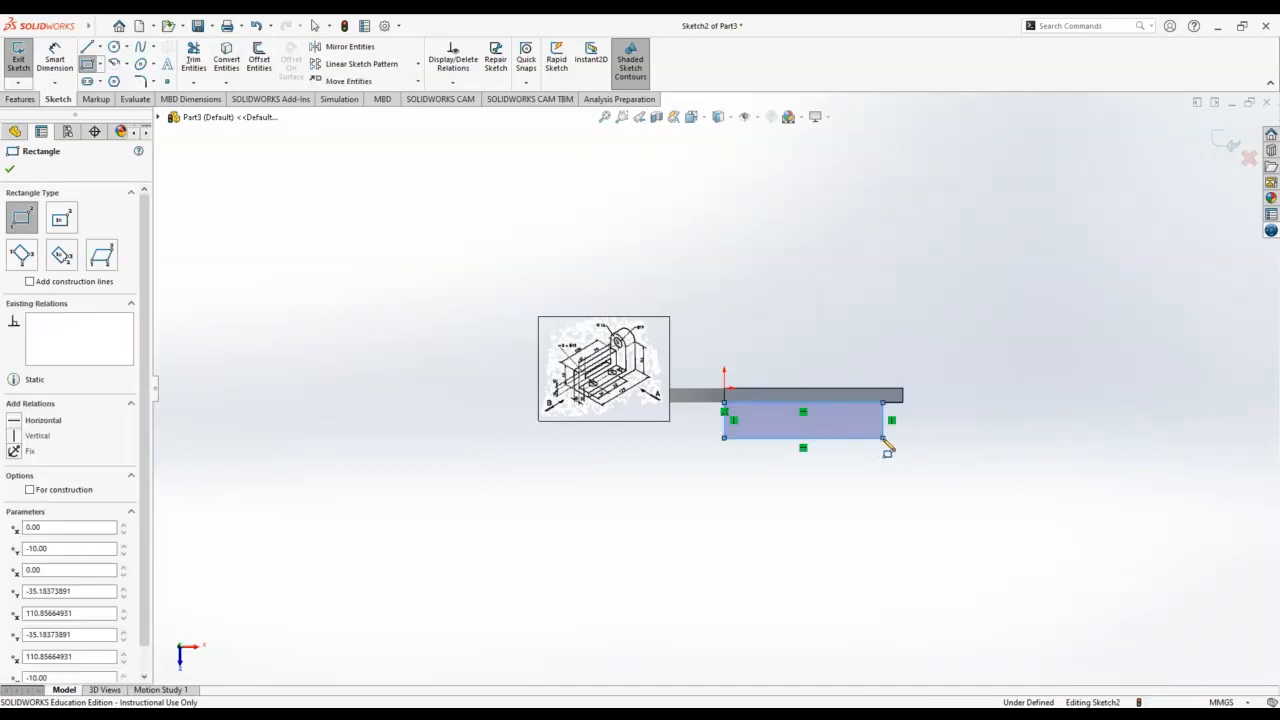
key("Escape")
- Dimension the upper edge of the side wall rectangle to a length of 100 mm
middle_click_drag(835, 495, 868, 135)
mouse_move(947, 364)
middle_mouse_down()
mouse_move(951, 146)
mouse_move(1049, 237)
mouse_move(1020, 234)
mouse_move(1008, 256)
middle_mouse_up()
scroll(670, 390, "down", 3)
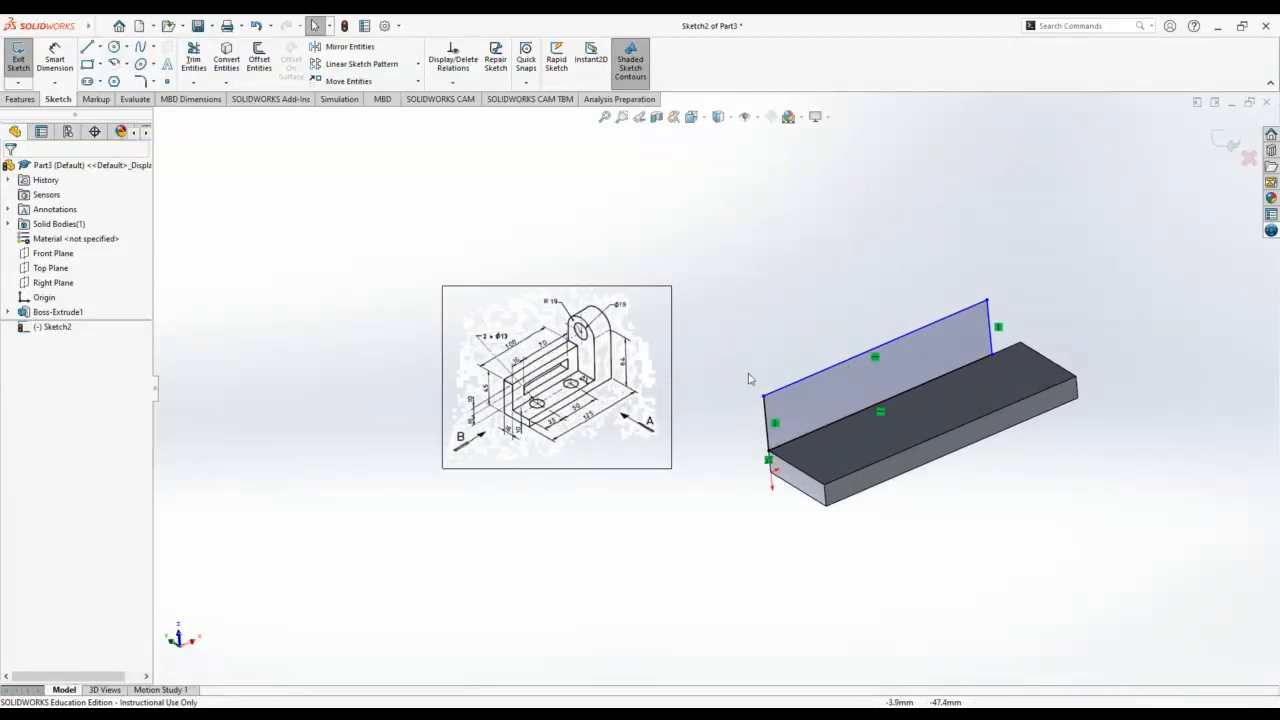
left_click(55, 58)
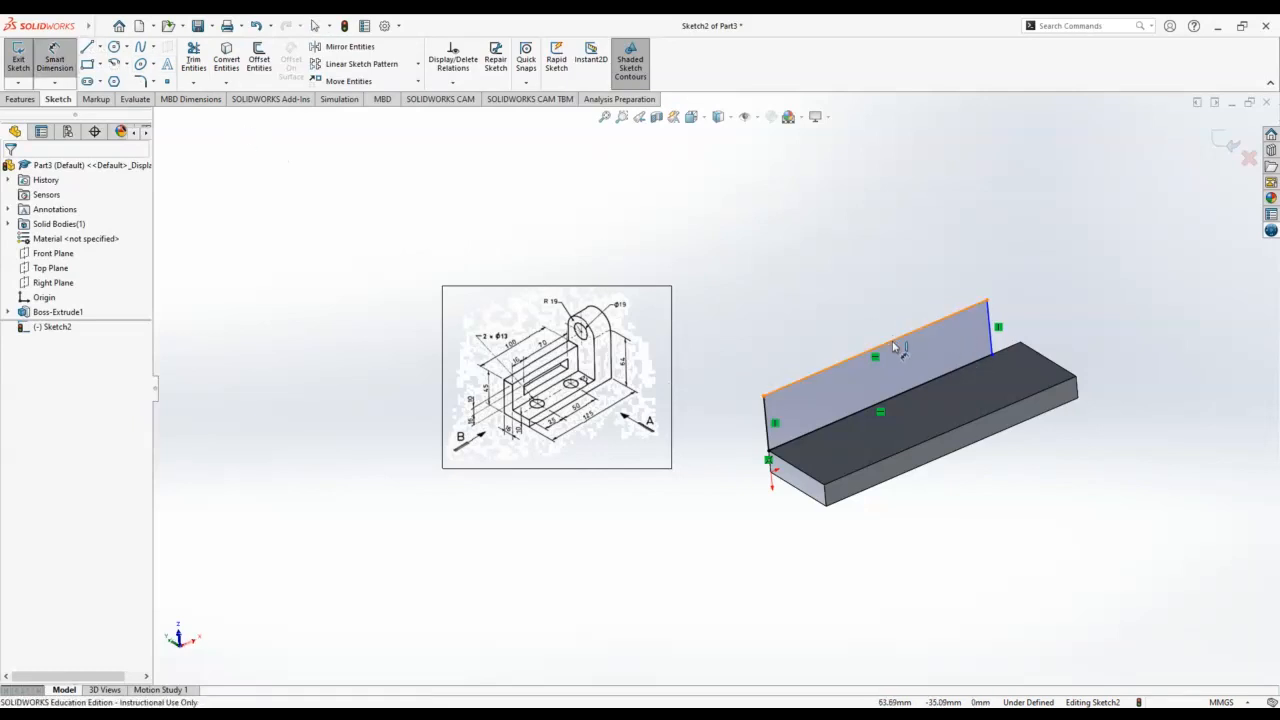
left_click(893, 346)
left_click(882, 306)
type("10")
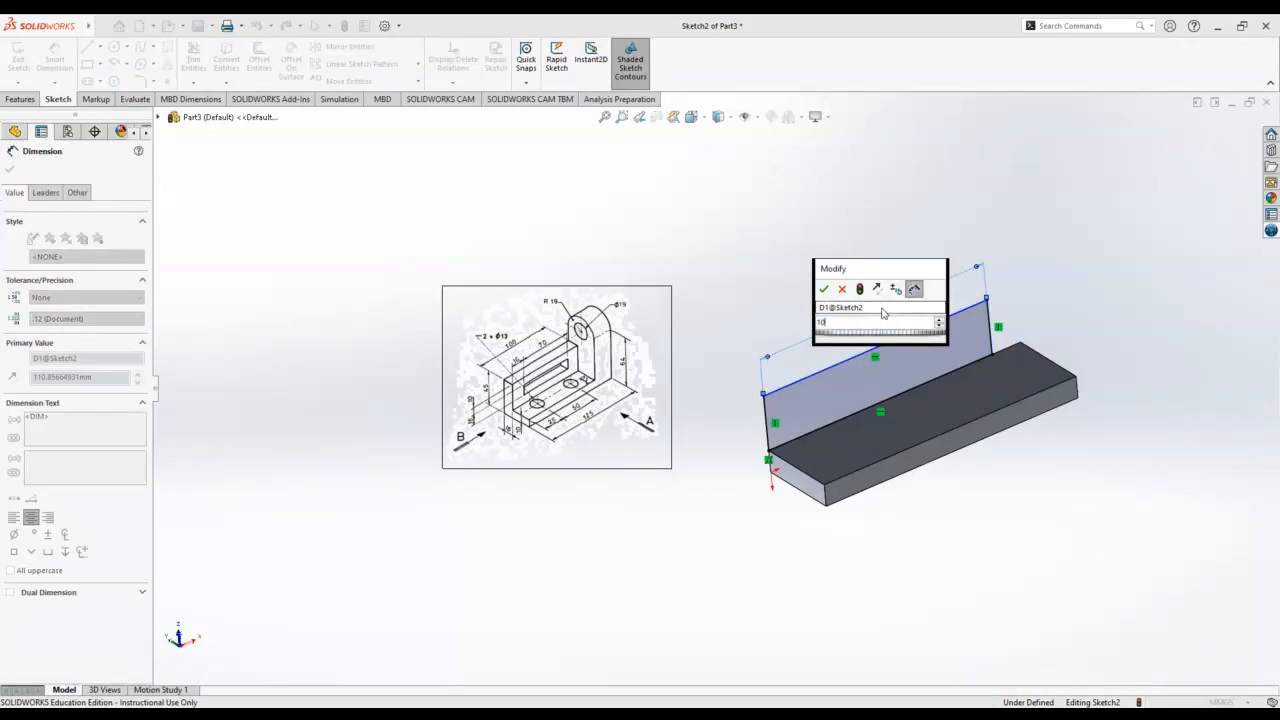
type("0")
key("Return")
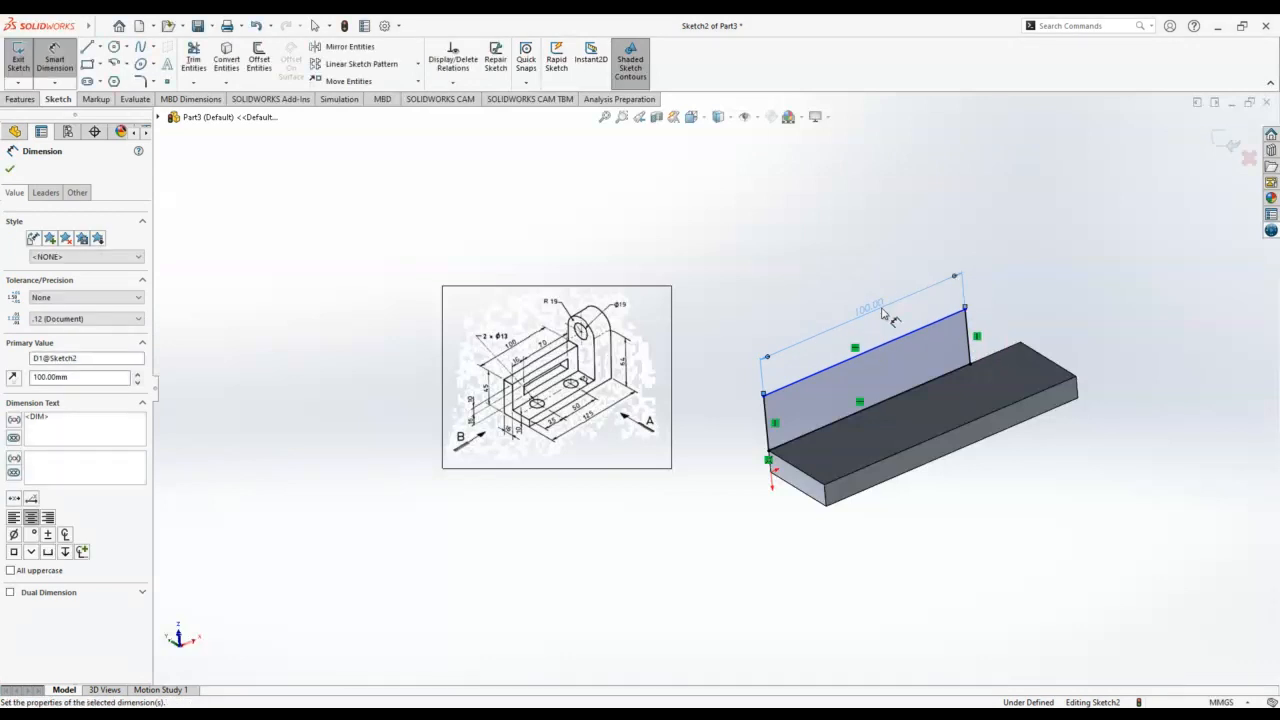
- Dimension the height from the base plate's bottom corner to the wall rectangle's upper edge as 45 mm
left_click(800, 446)
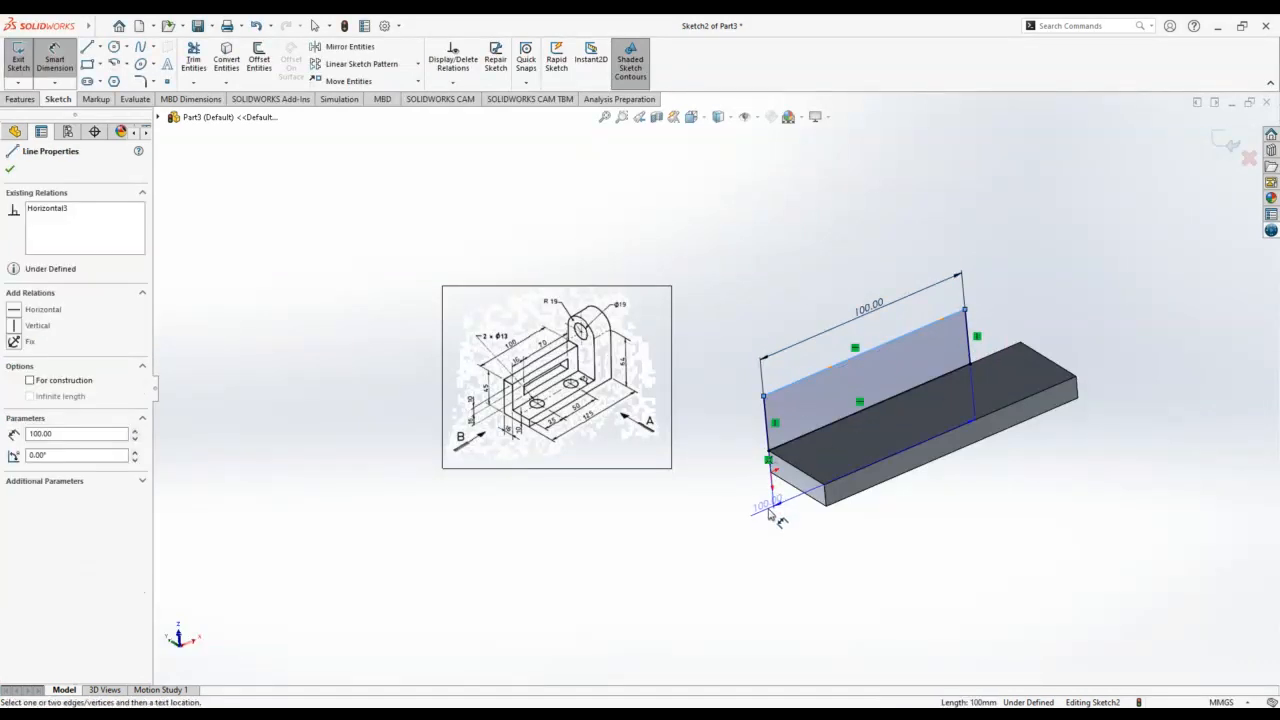
left_click(768, 464)
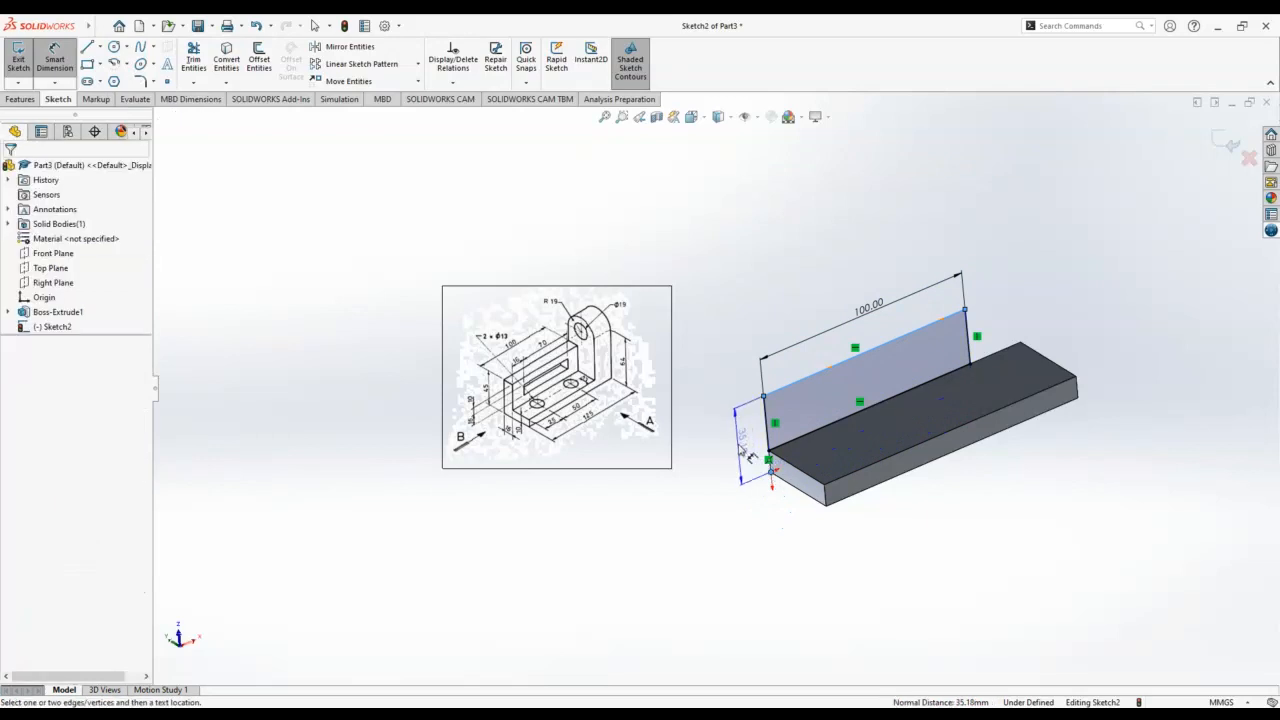
left_click(748, 456)
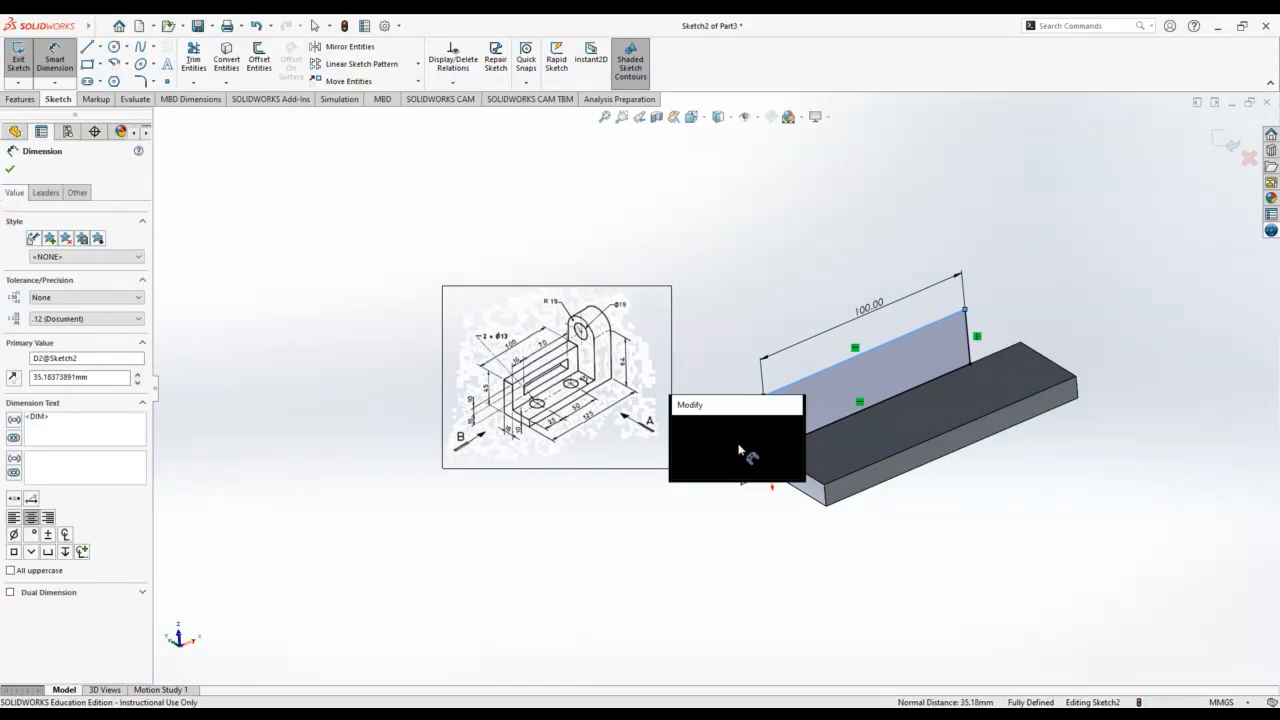
type("45")
key("Return")
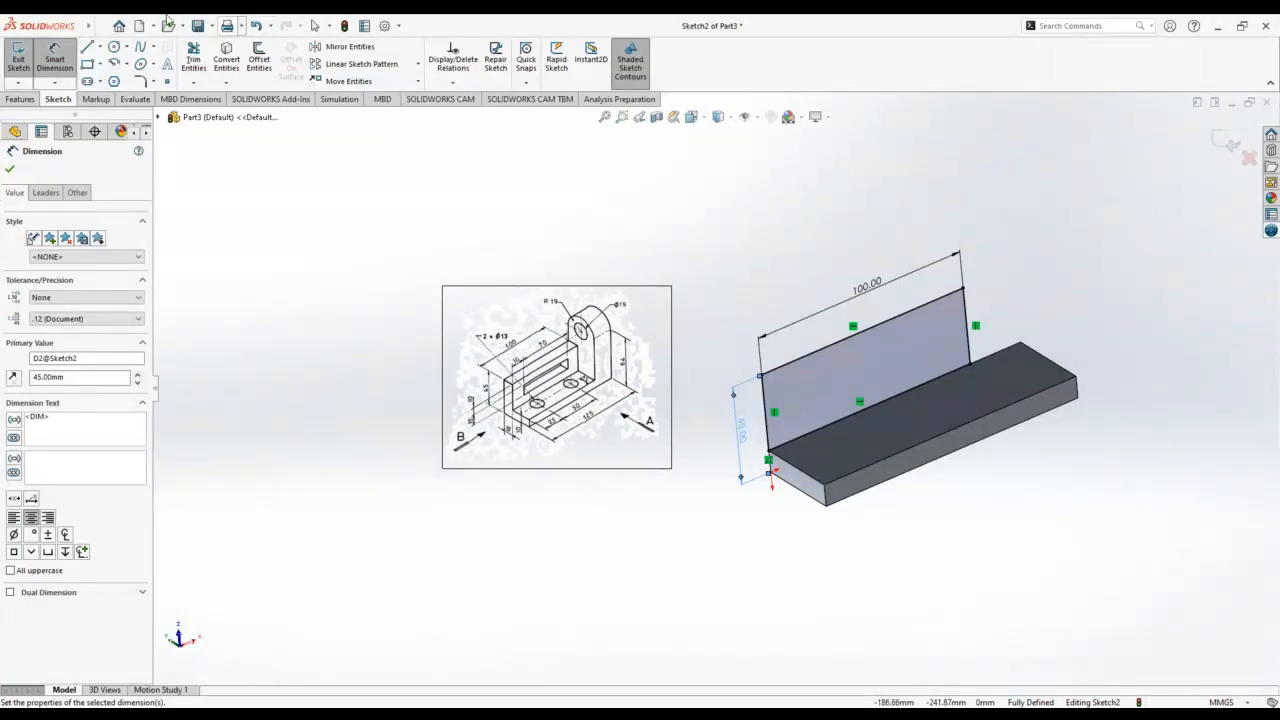
- Sketch a corner rectangle about 71 mm long and 16 mm high inside the wall profile for the slot
left_click(88, 64)
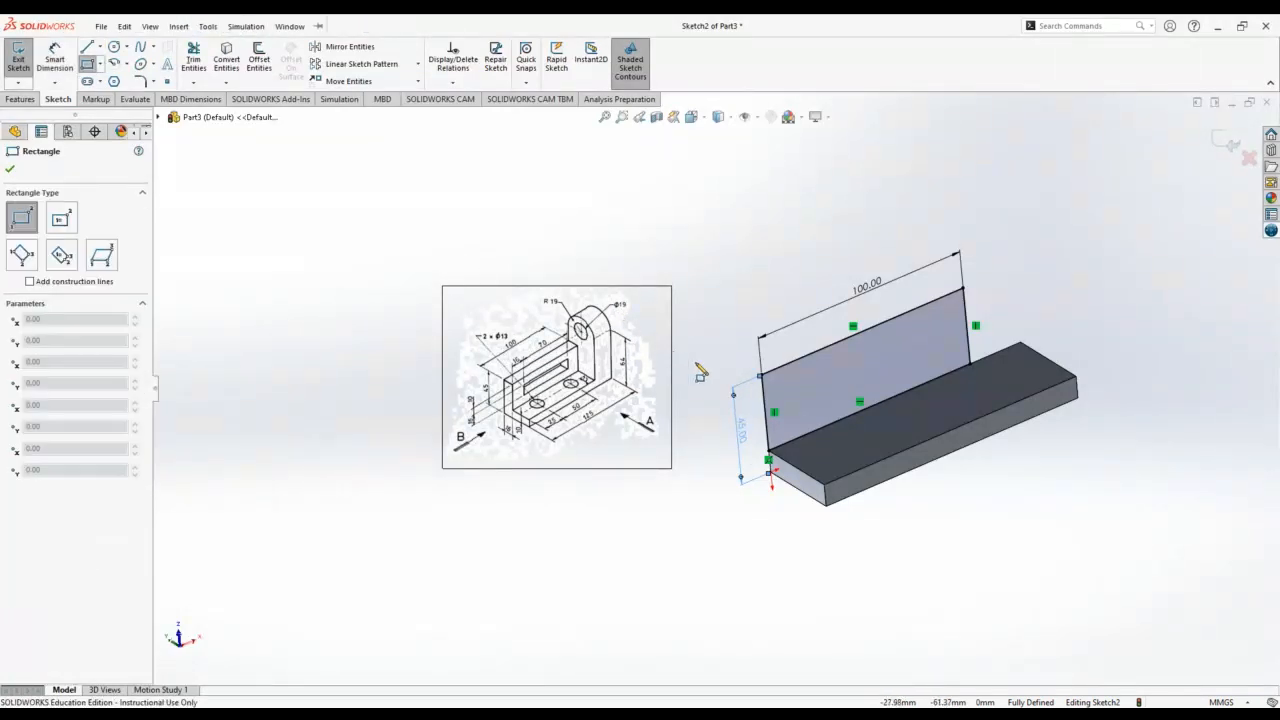
left_click(799, 386)
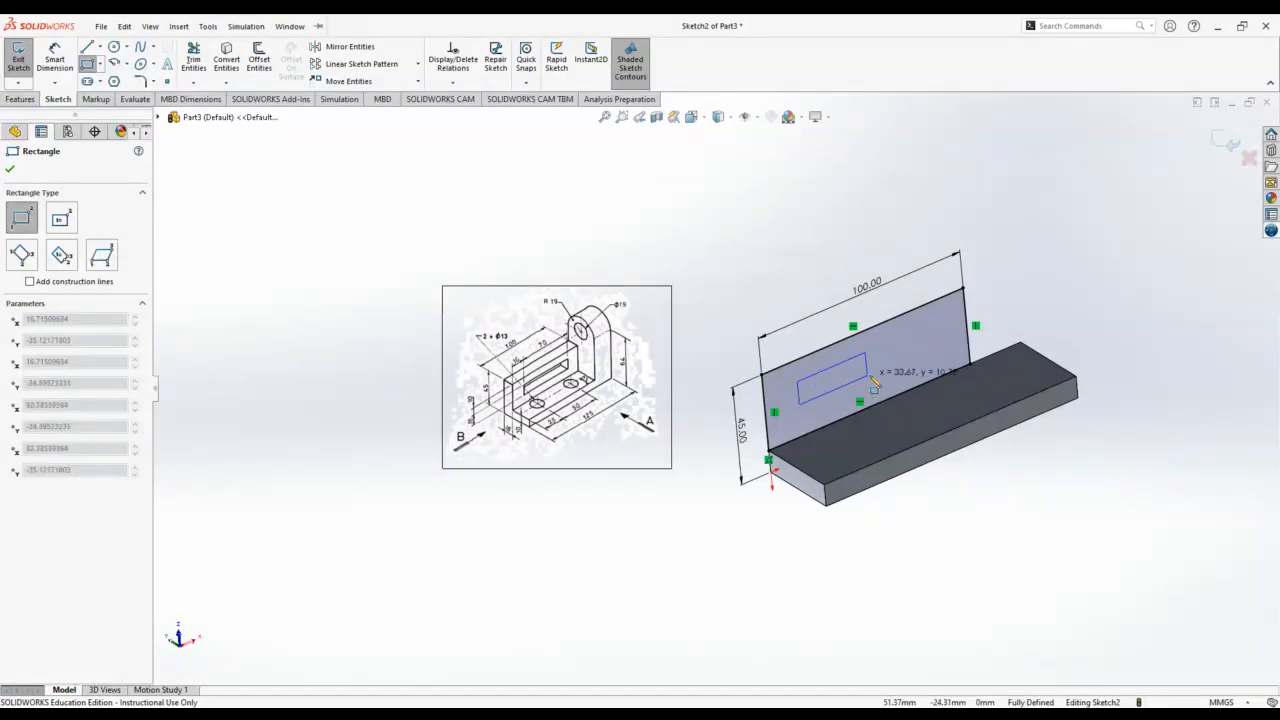
left_click(945, 356)
key("Escape")
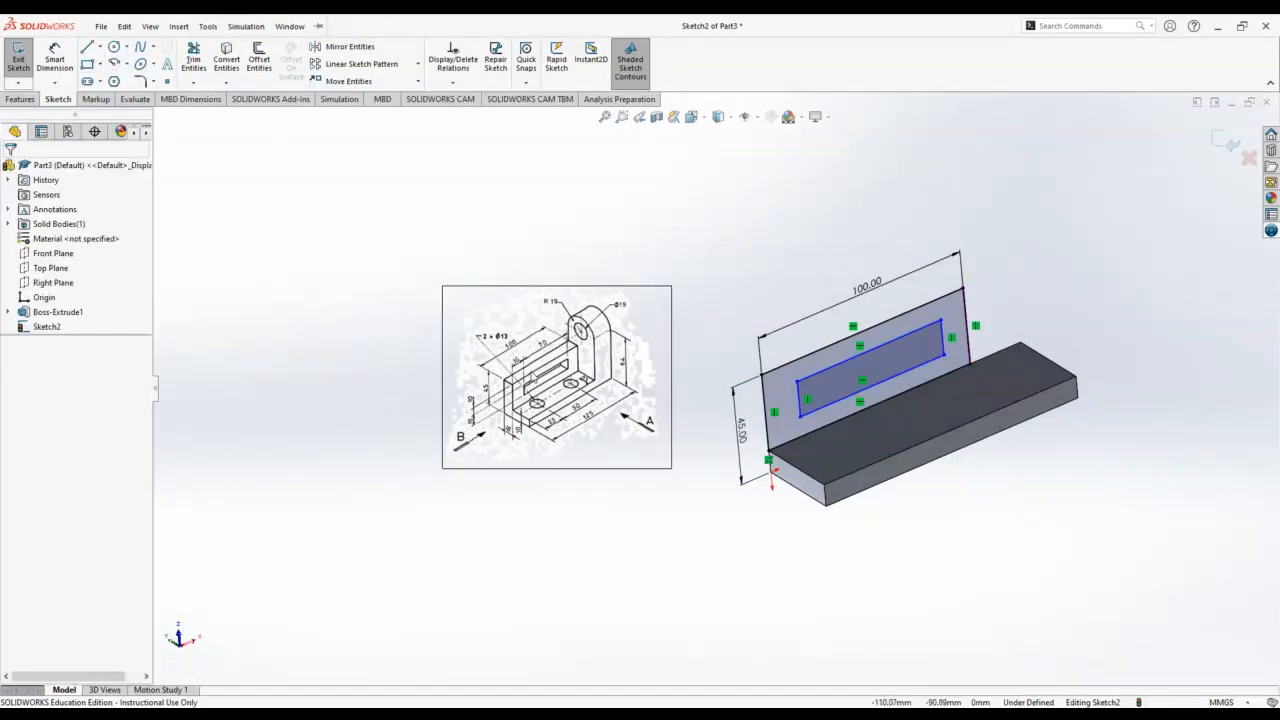
- Dimension the slot rectangle's upper edge to a length of 70 mm
scroll(533, 378, "down", 2)
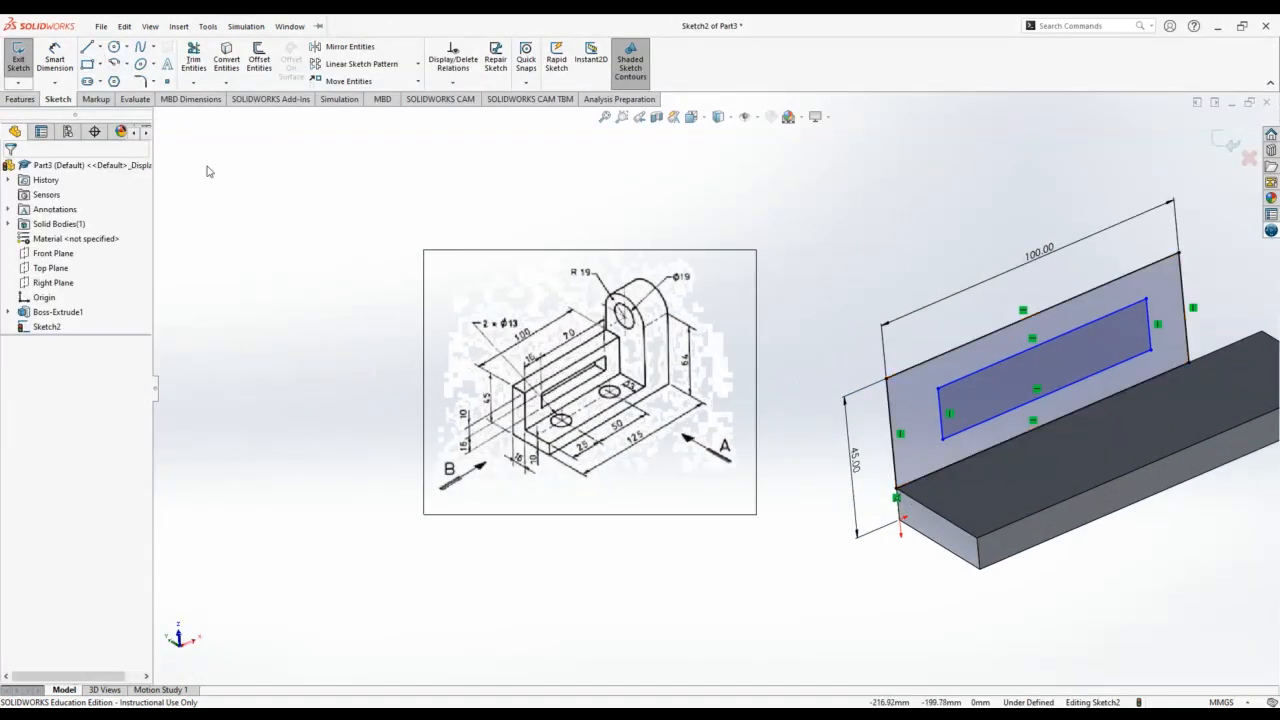
left_click(55, 58)
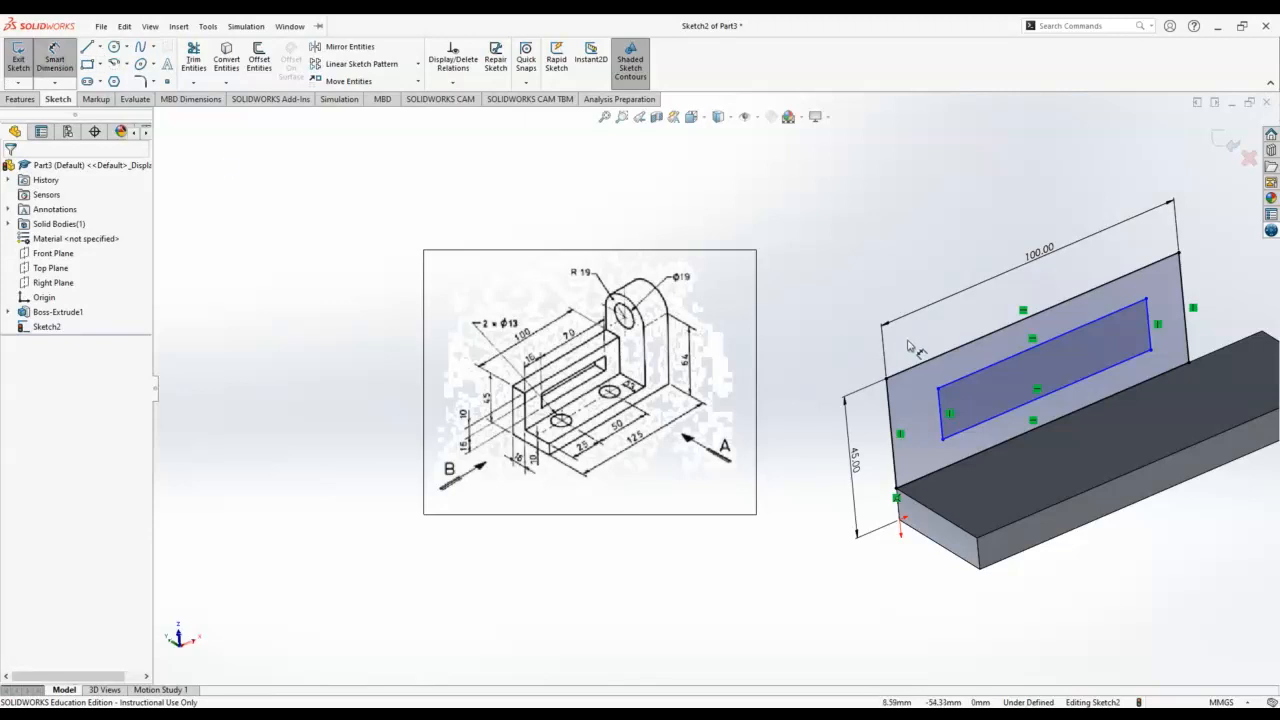
left_click(962, 364)
left_click(968, 370)
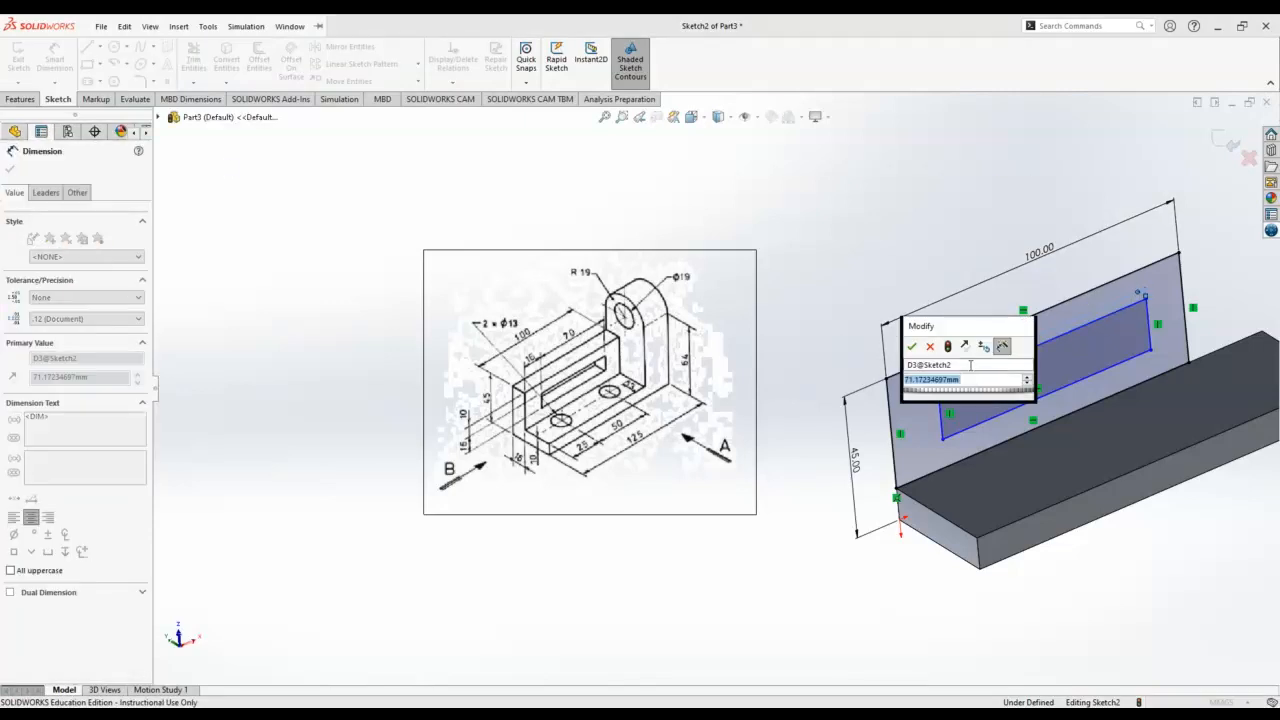
type("70")
key("Return")
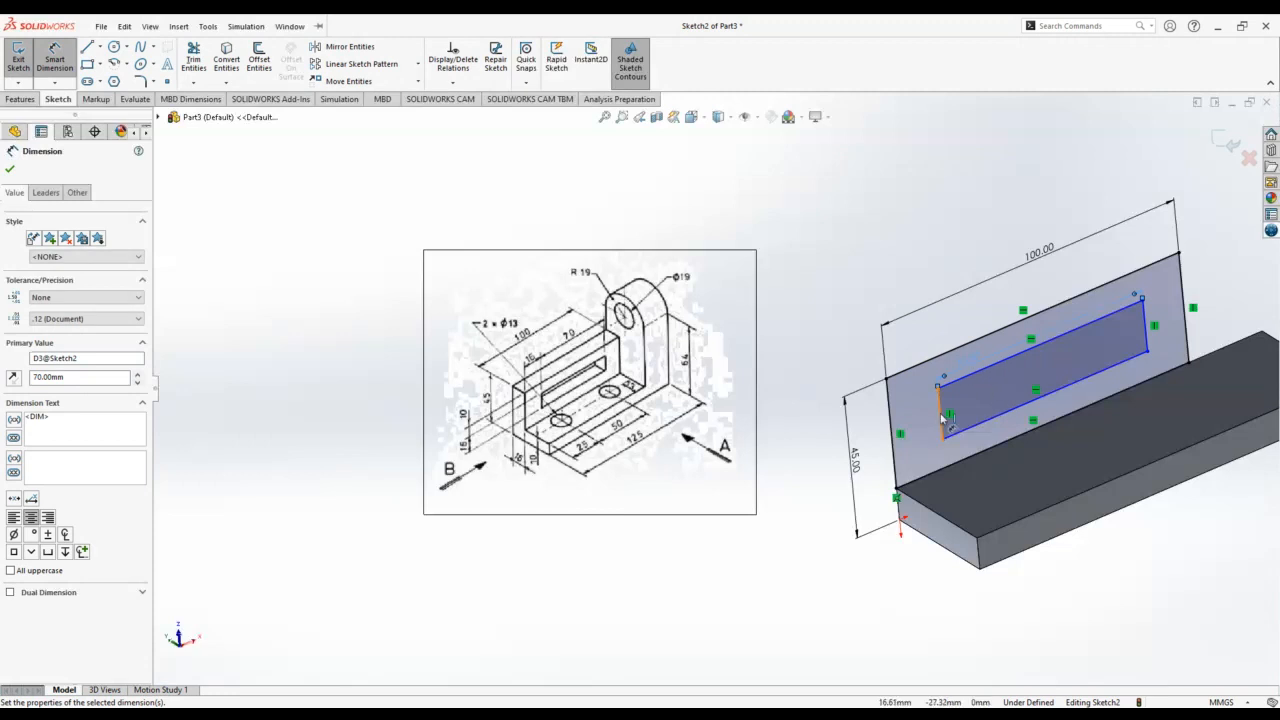
- Dimension the slot rectangle's short end edge to a height of 16 mm
scroll(452, 486, "down", 2)
scroll(491, 461, "up", 3)
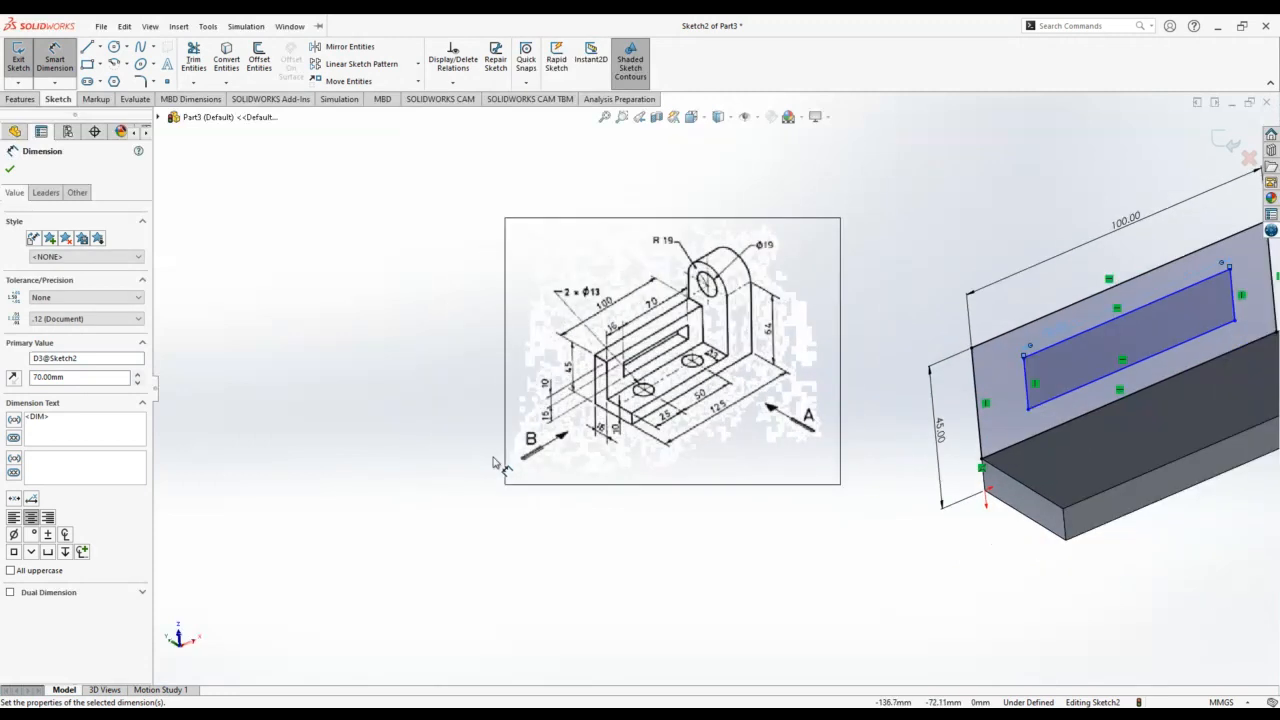
left_click(970, 400)
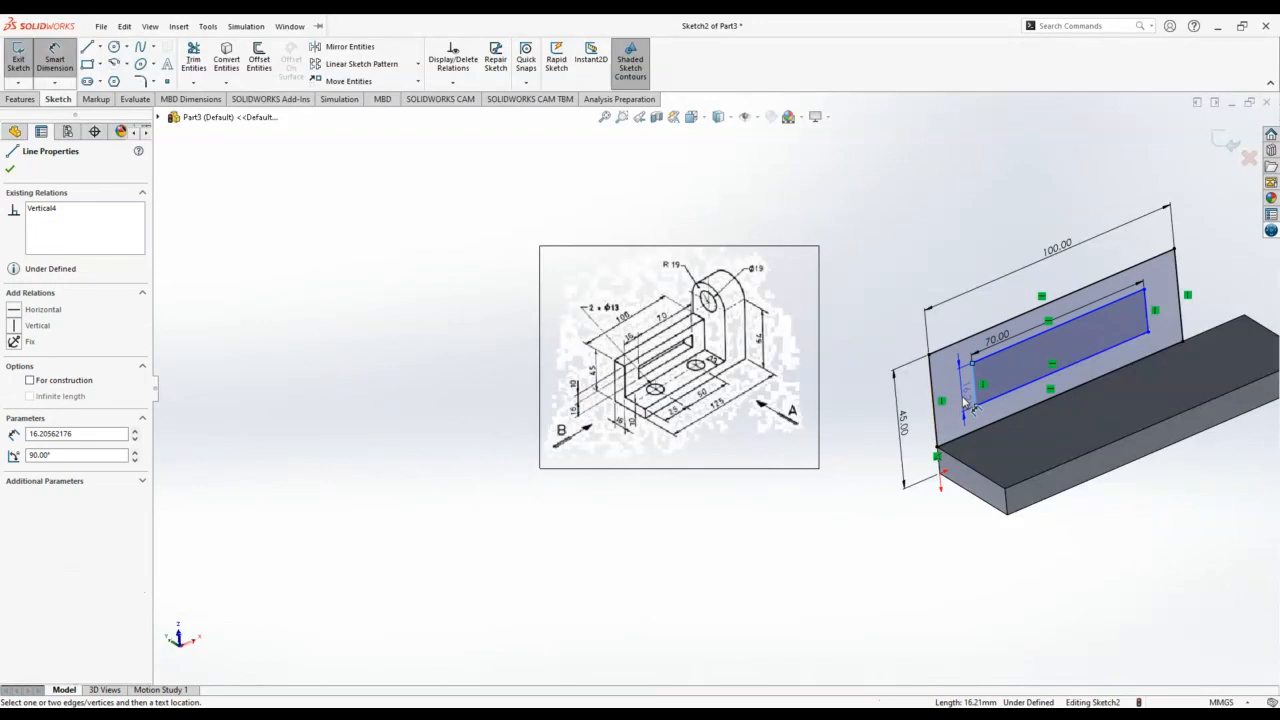
left_click(963, 404)
type("45")
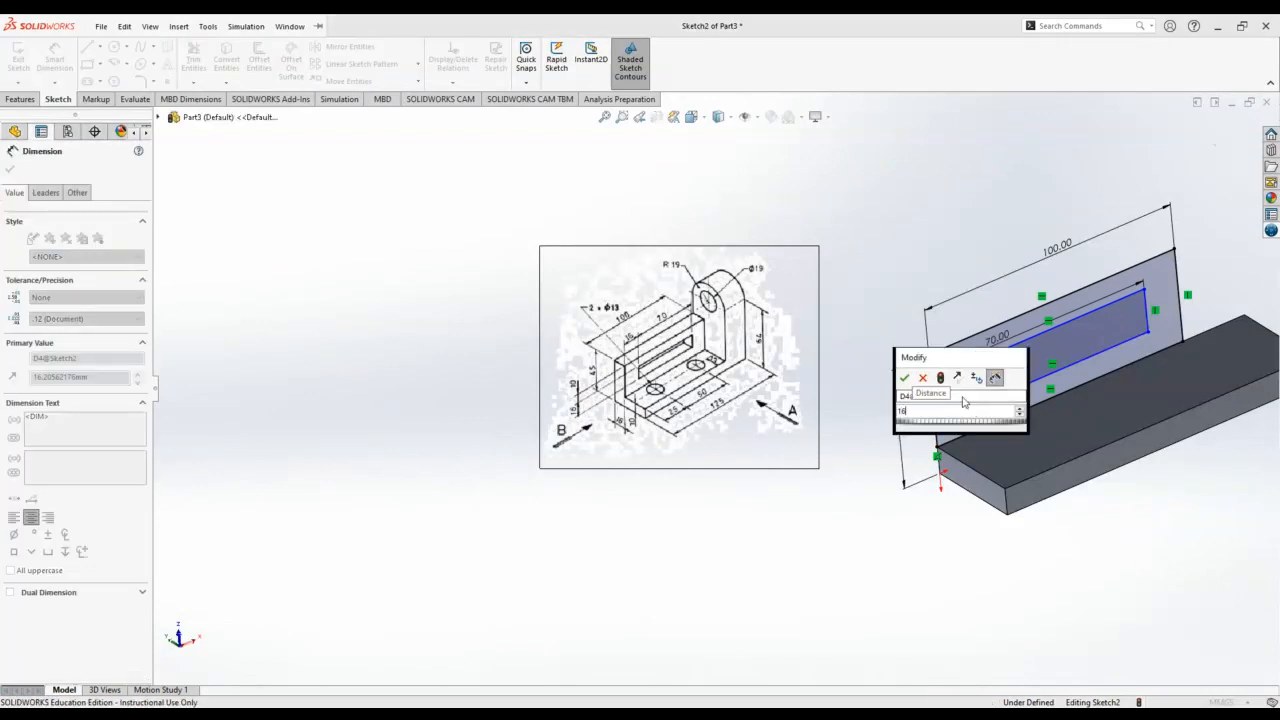
key("Return")
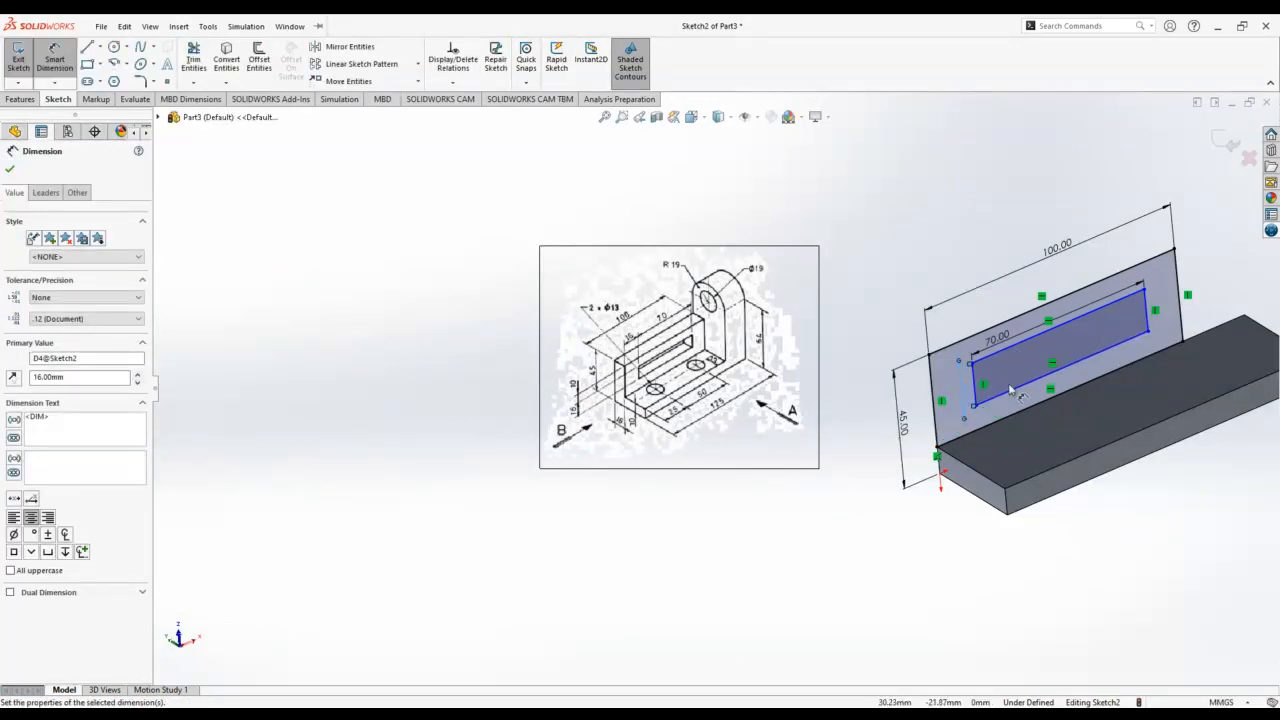
key("Escape")
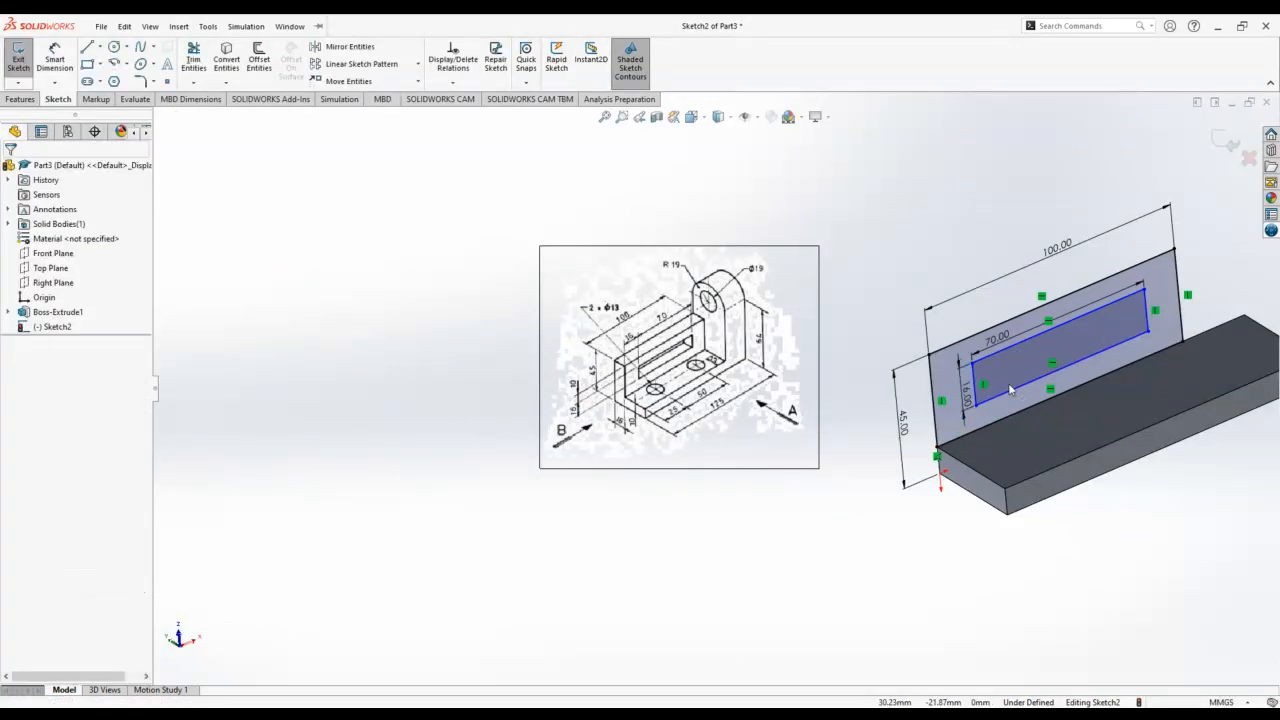
- Center the slot lengthwise by adding a Vertical relation between the midpoints of the slot's and wall's upper edges
left_click(1058, 326)
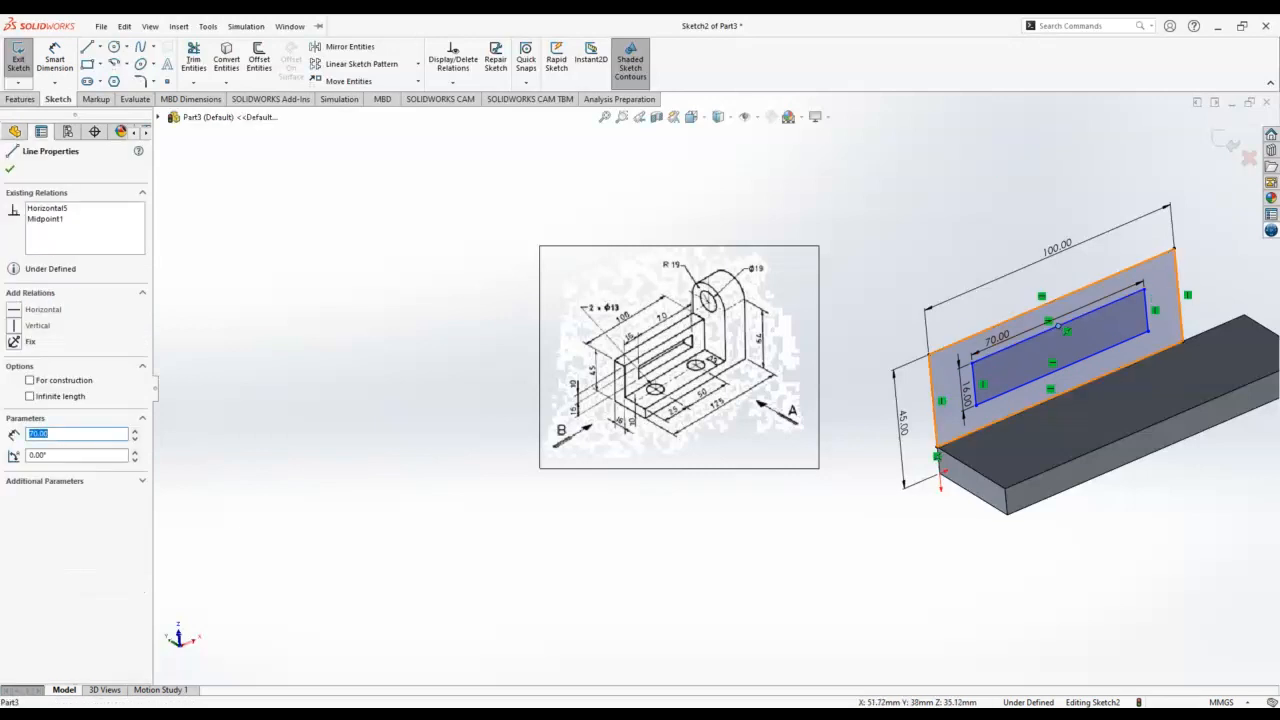
left_click(1062, 305, "ctrl")
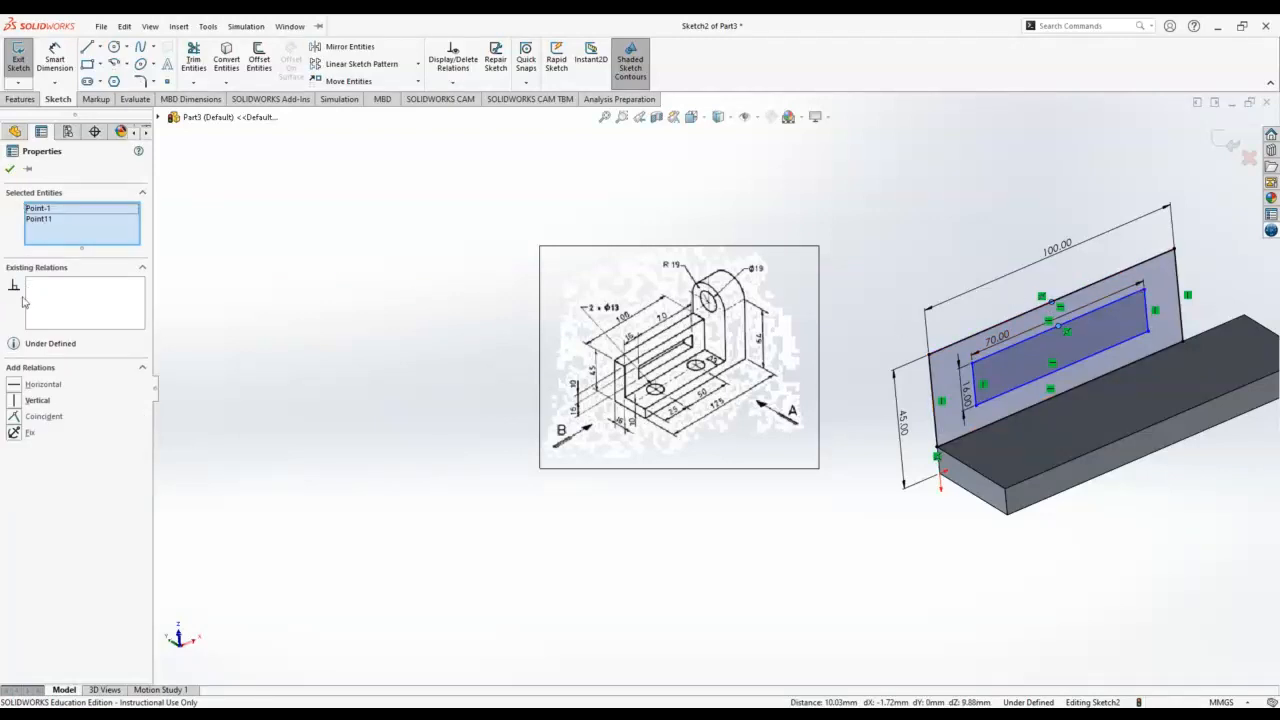
left_click(14, 401)
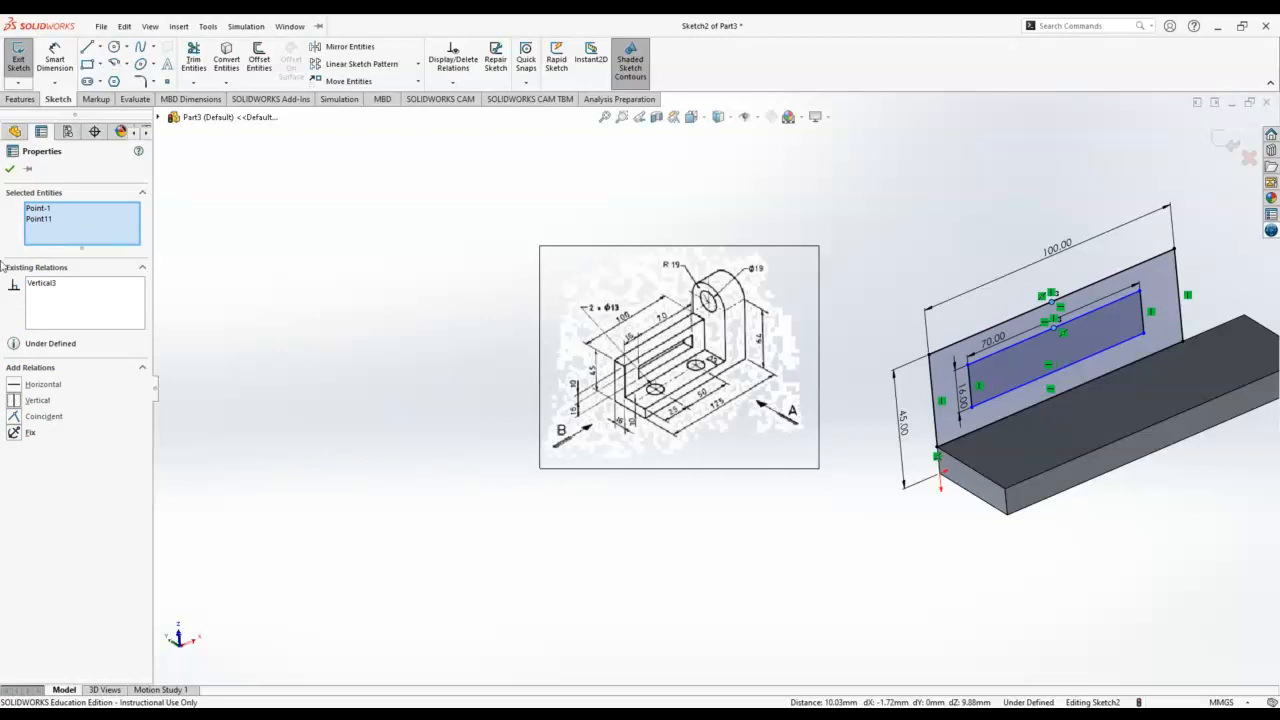
left_click(10, 168)
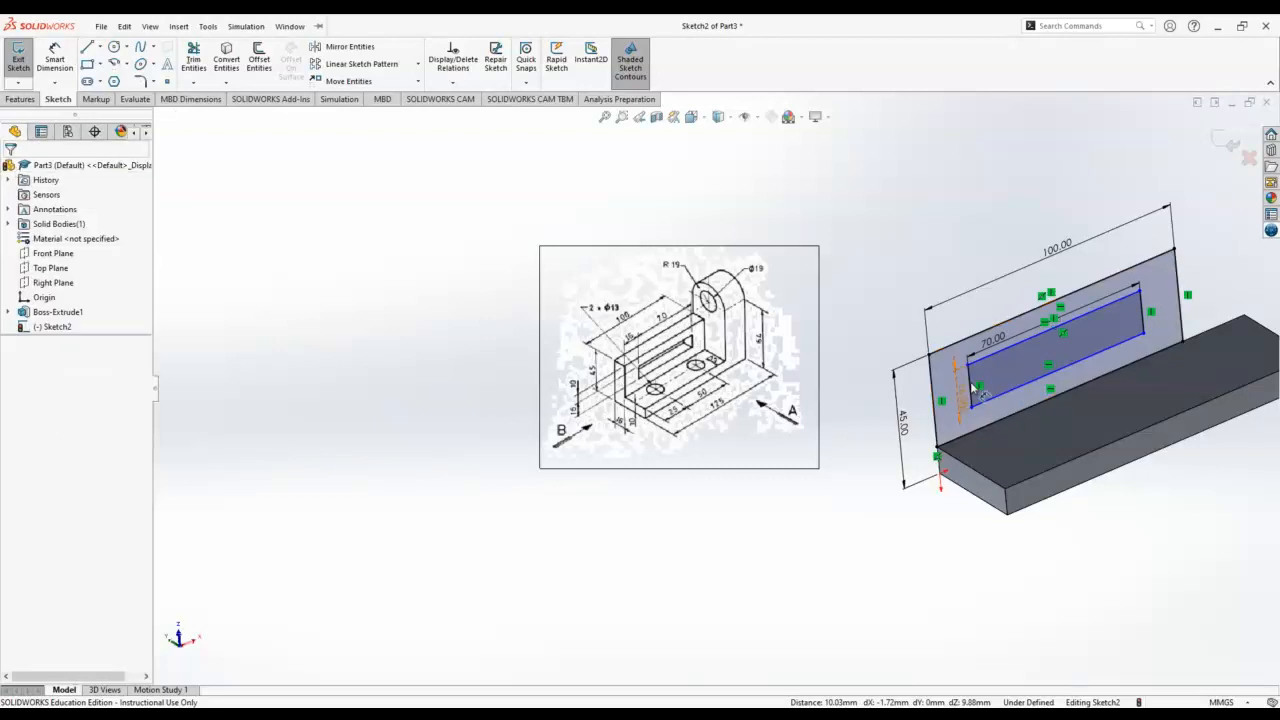
- Center the slot in height by adding a Horizontal relation between the midpoints of the slot's and wall's short edges near the origin
scroll(975, 388, "up", 2)
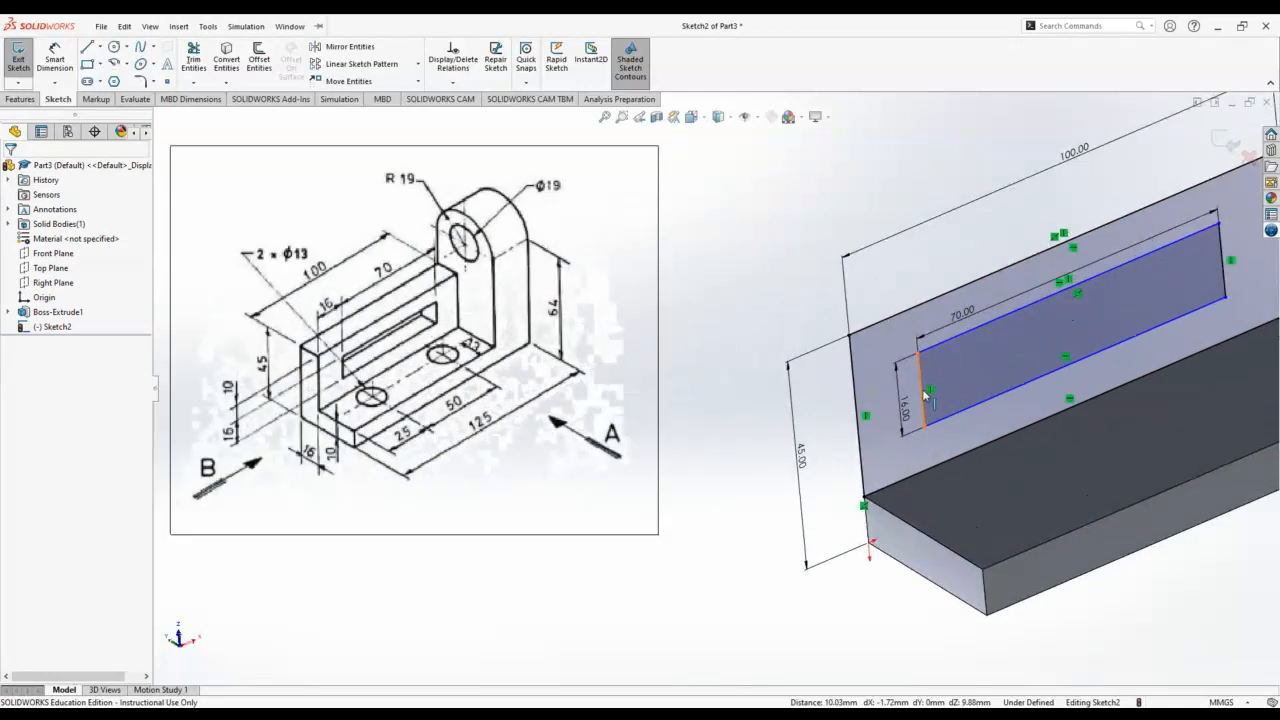
left_click(923, 391)
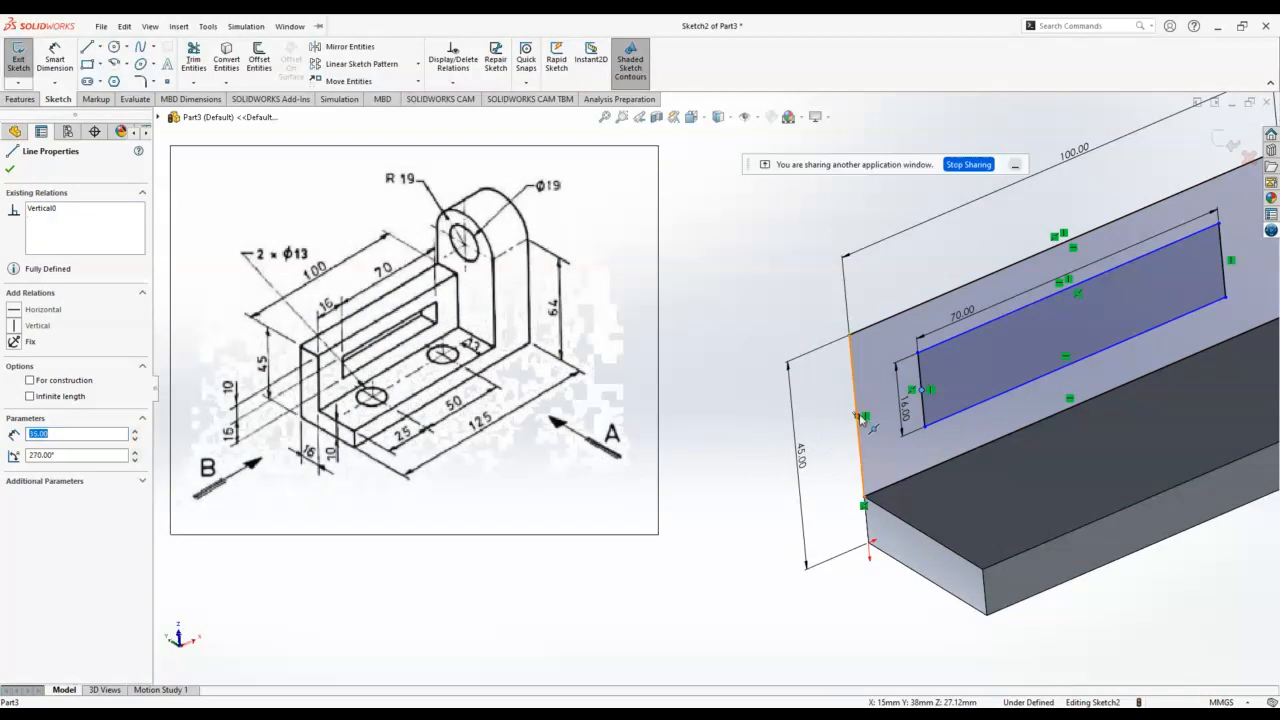
left_click(861, 418, "ctrl")
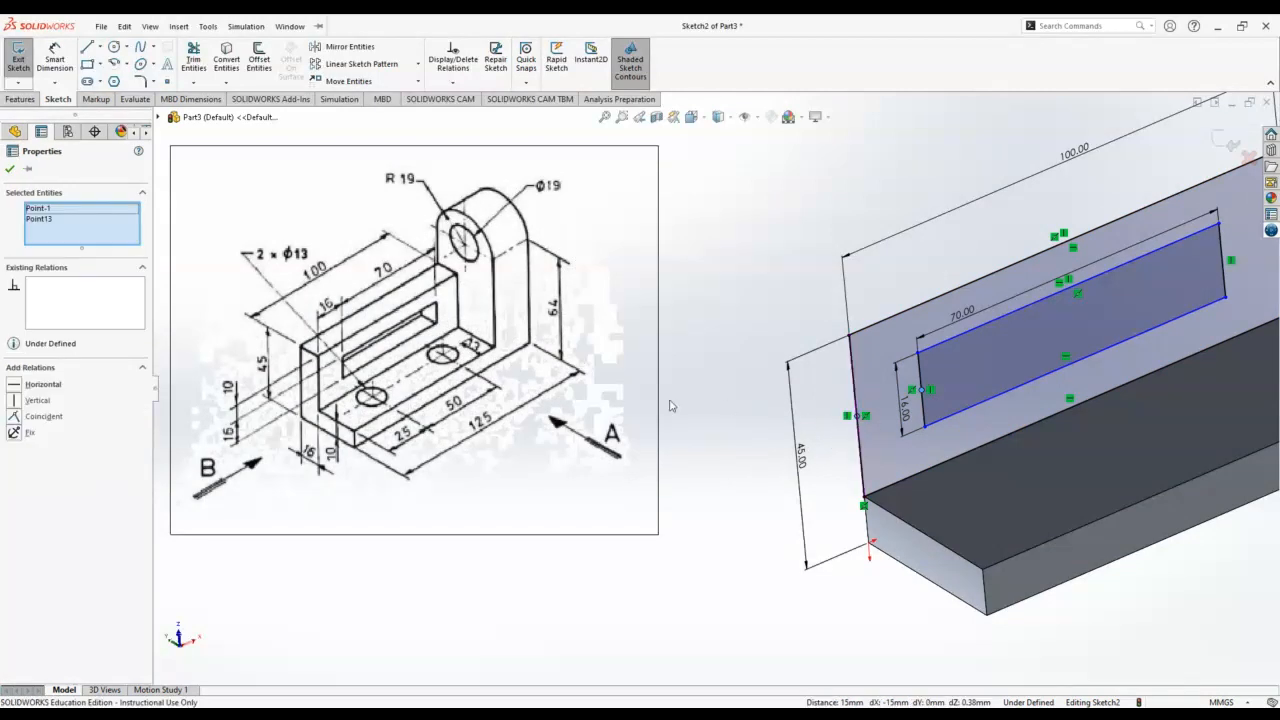
left_click(13, 390)
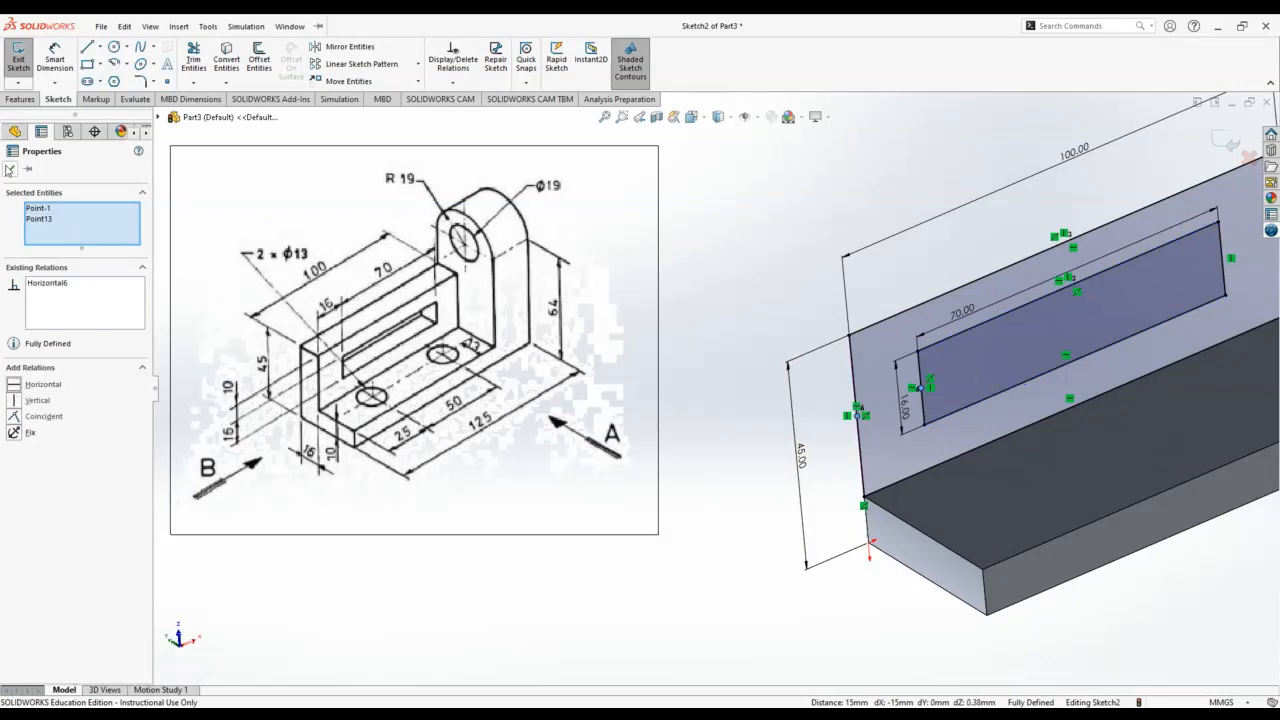
left_click(782, 401)
scroll(782, 395, "up", 3)
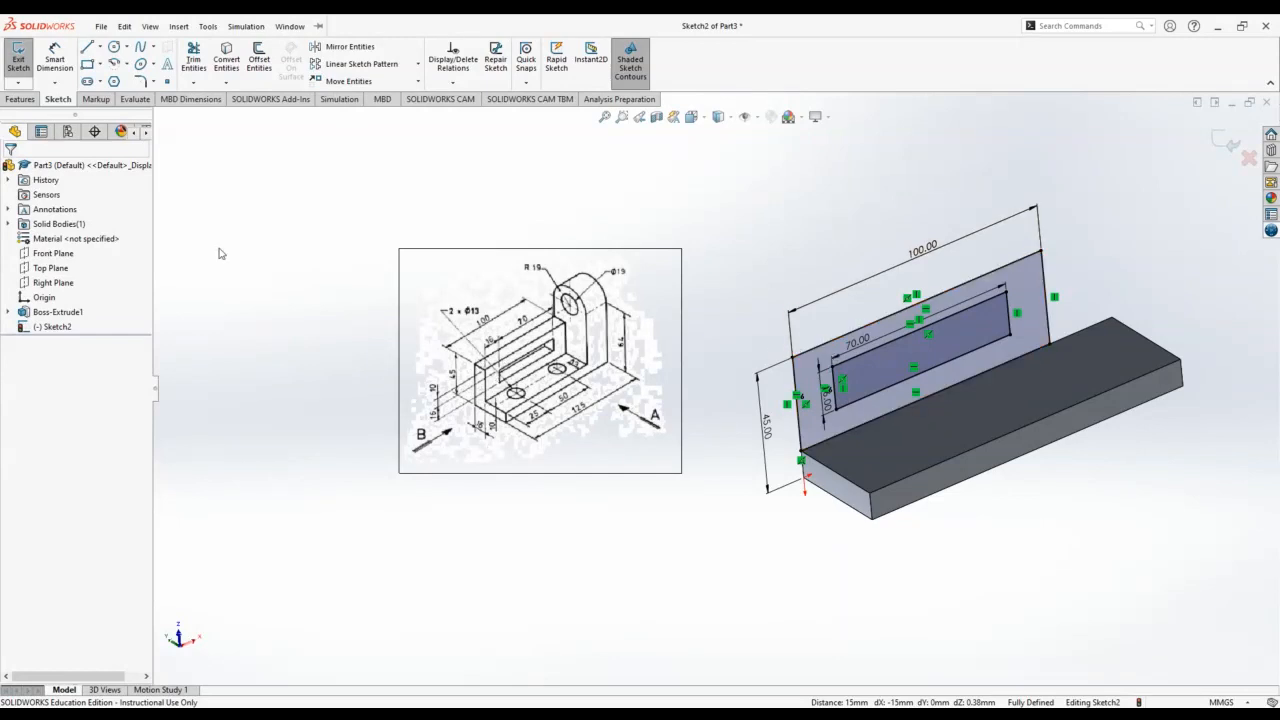
- Extrude the wall sketch with its slot by 16 mm, reversing the direction so it sits over the base plate
left_click(1227, 142)
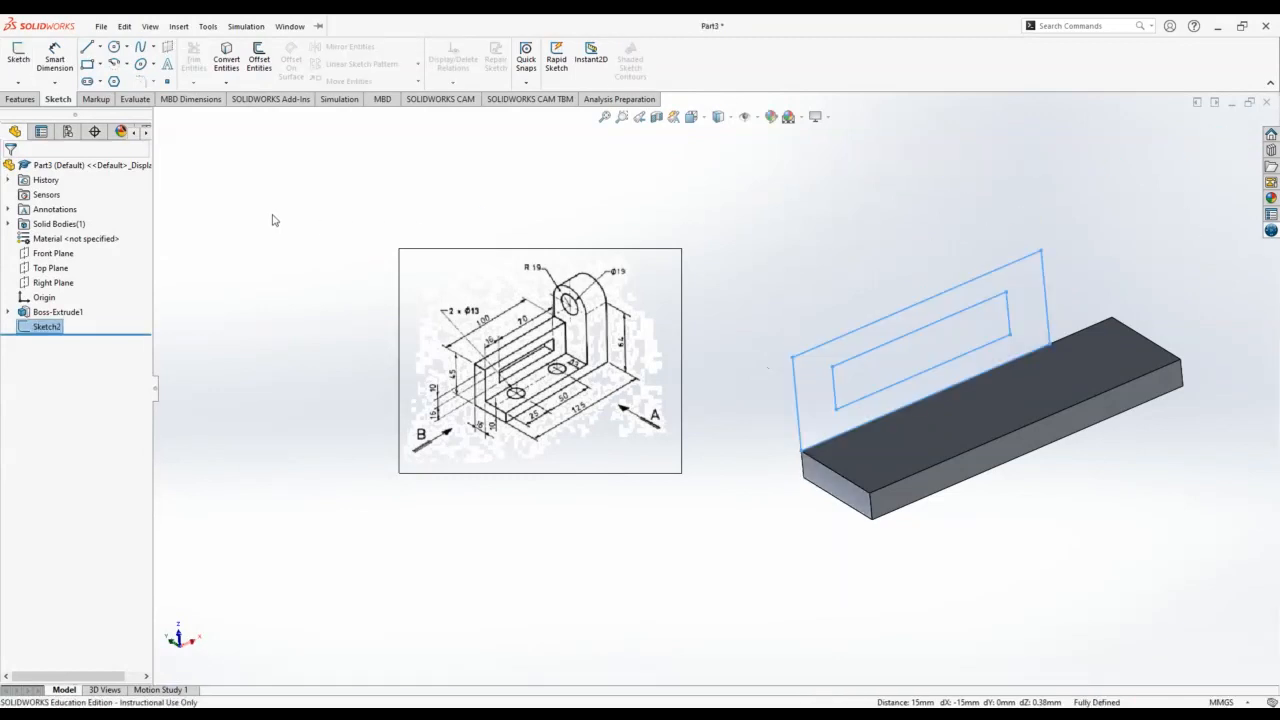
left_click(20, 99)
left_click(23, 58)
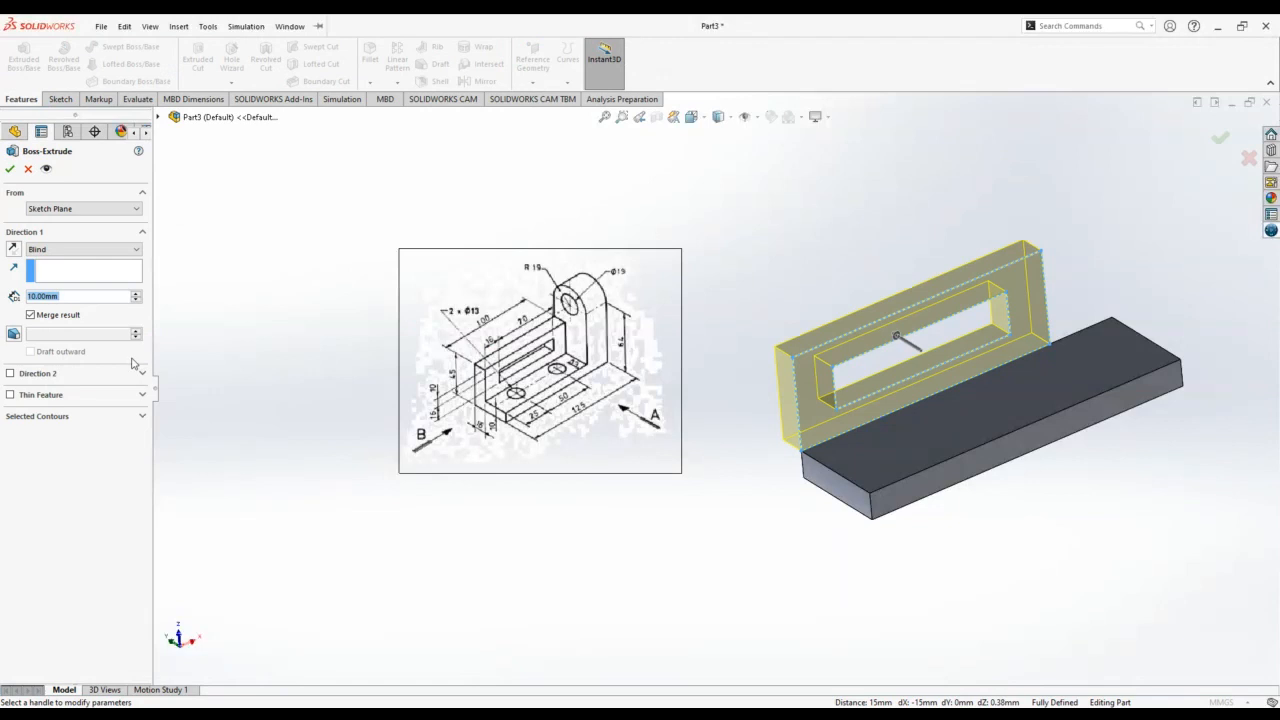
middle_click_drag(801, 323, 824, 312)
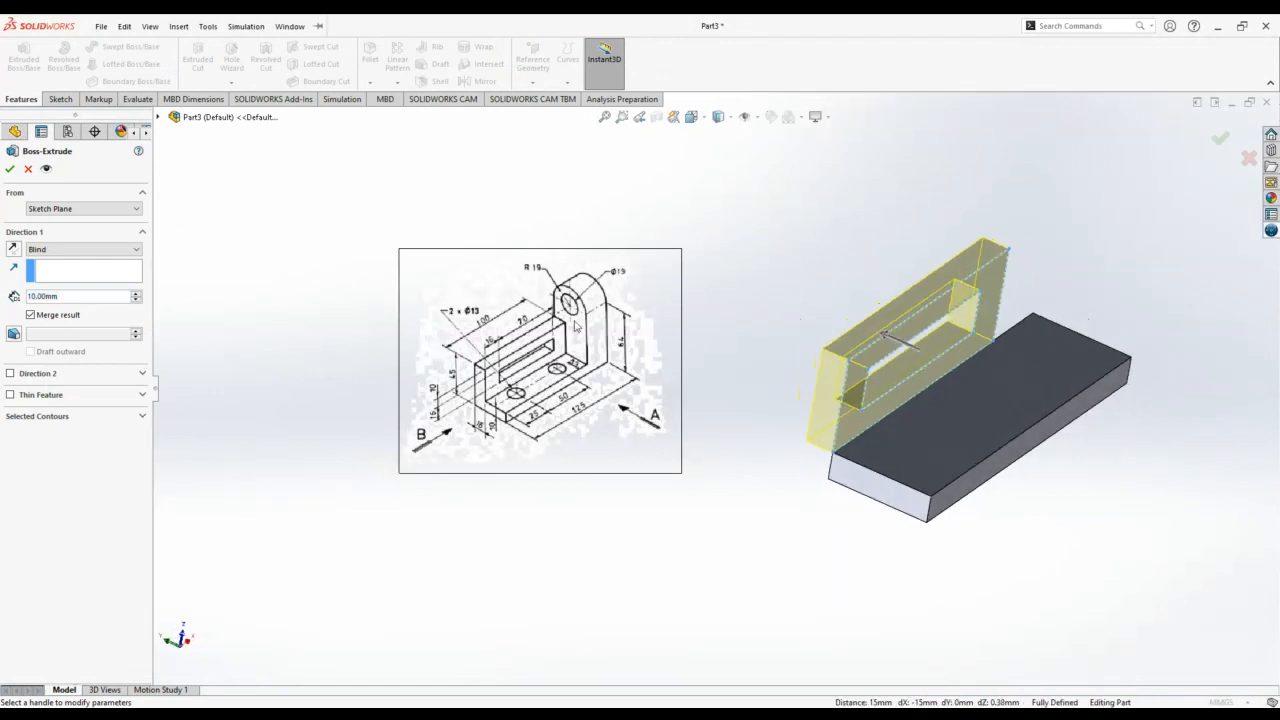
left_click(13, 249)
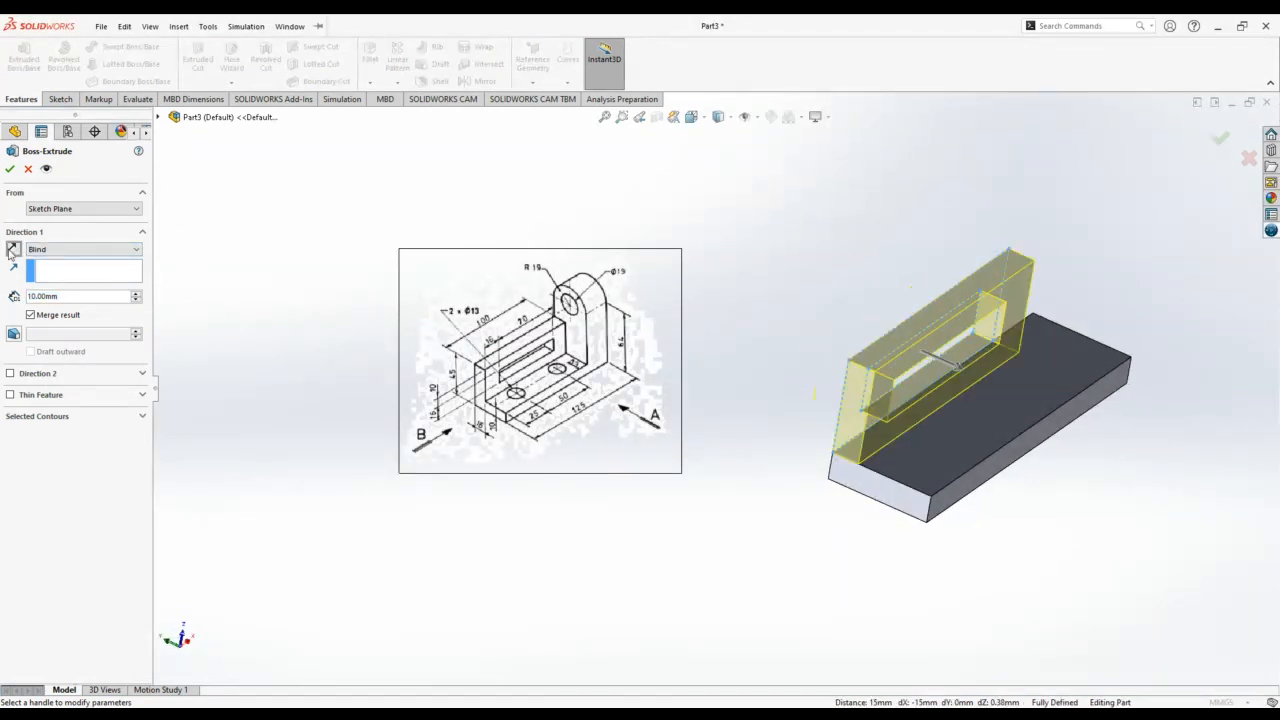
double_click(62, 296)
type("1")
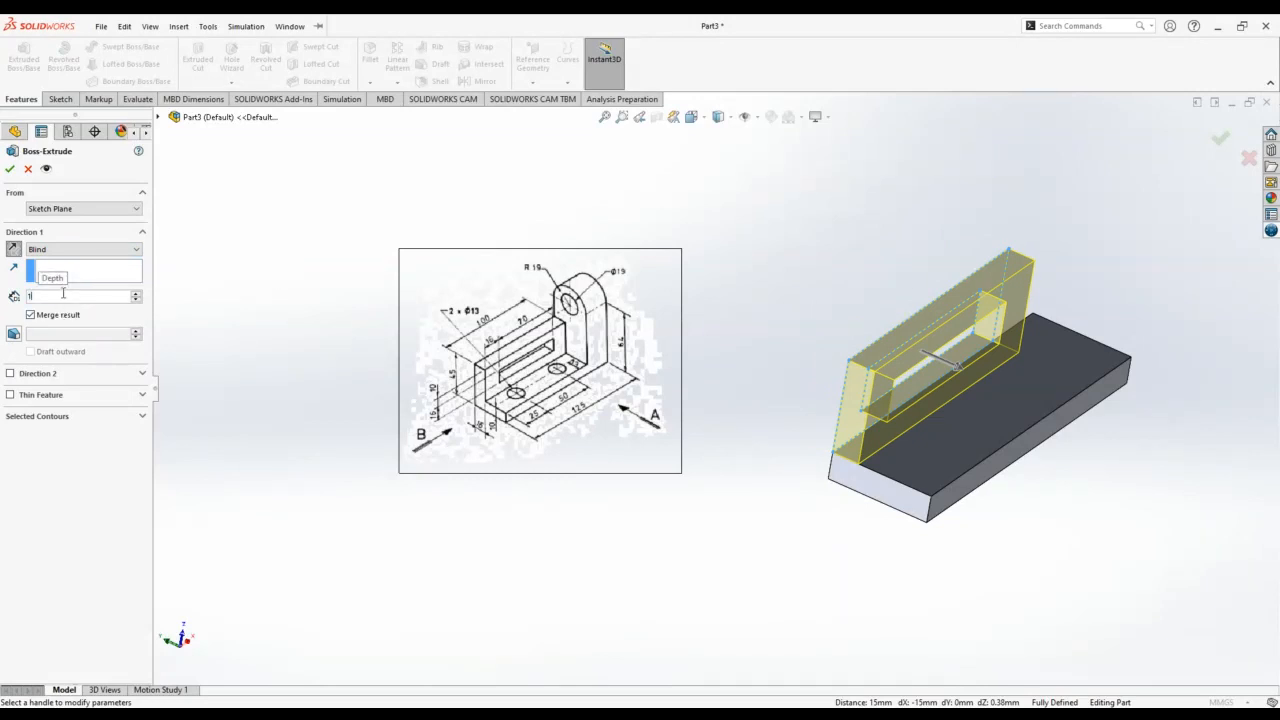
type("6")
key("Return")
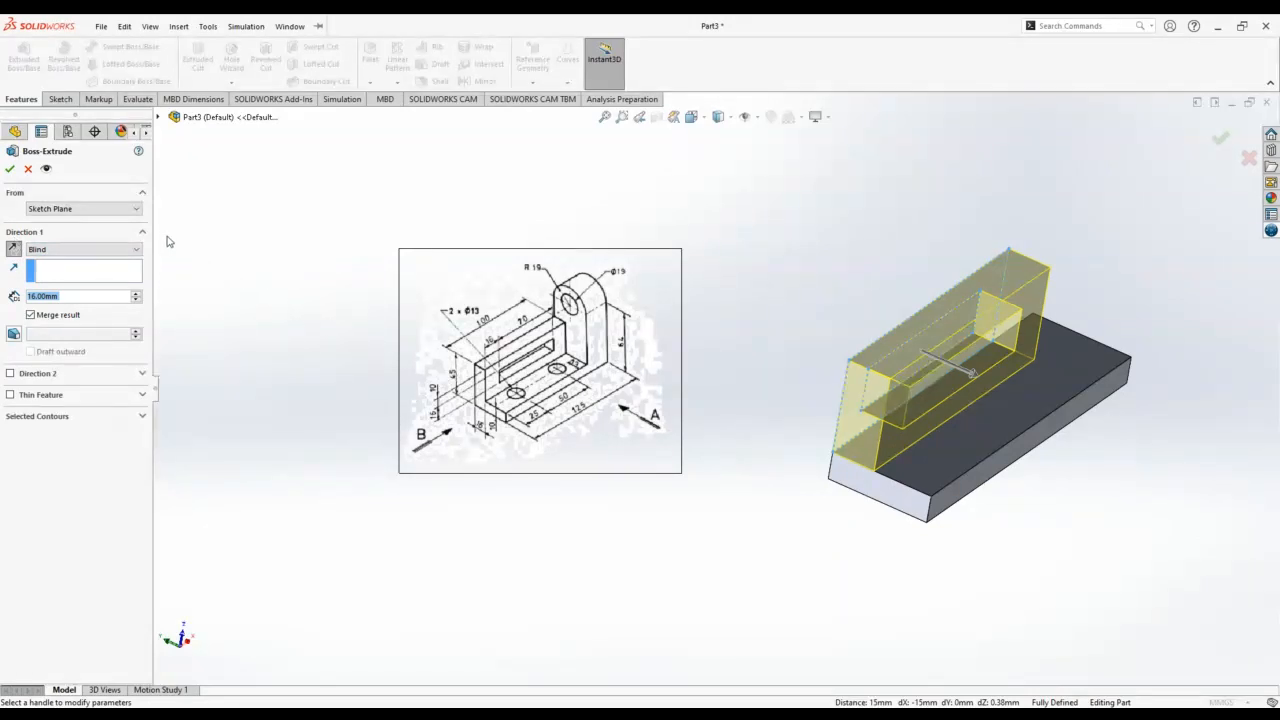
left_click(10, 168)
- Inspect the extruded wall and examine the reference drawing for the upright lug's dimensions
mouse_move(783, 402)
middle_mouse_down()
mouse_move(755, 388)
mouse_move(759, 346)
middle_mouse_up()
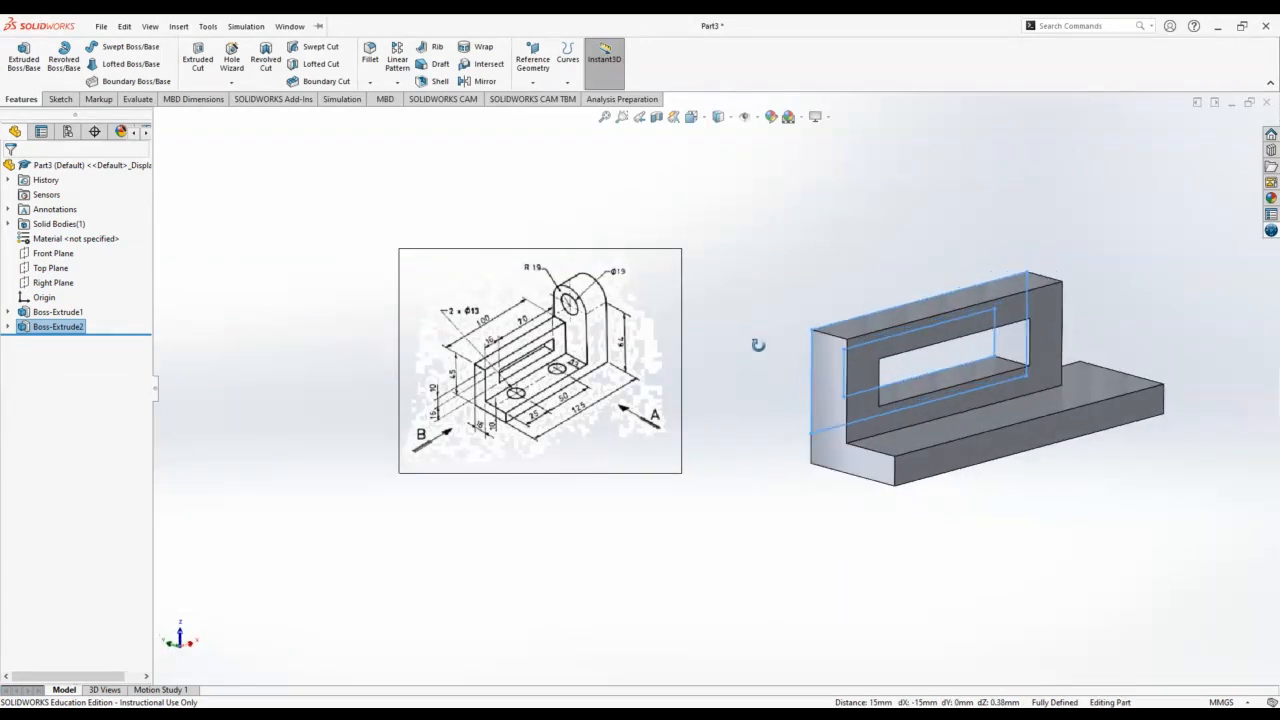
scroll(525, 409, "down", 1)
scroll(467, 411, "down", 2)
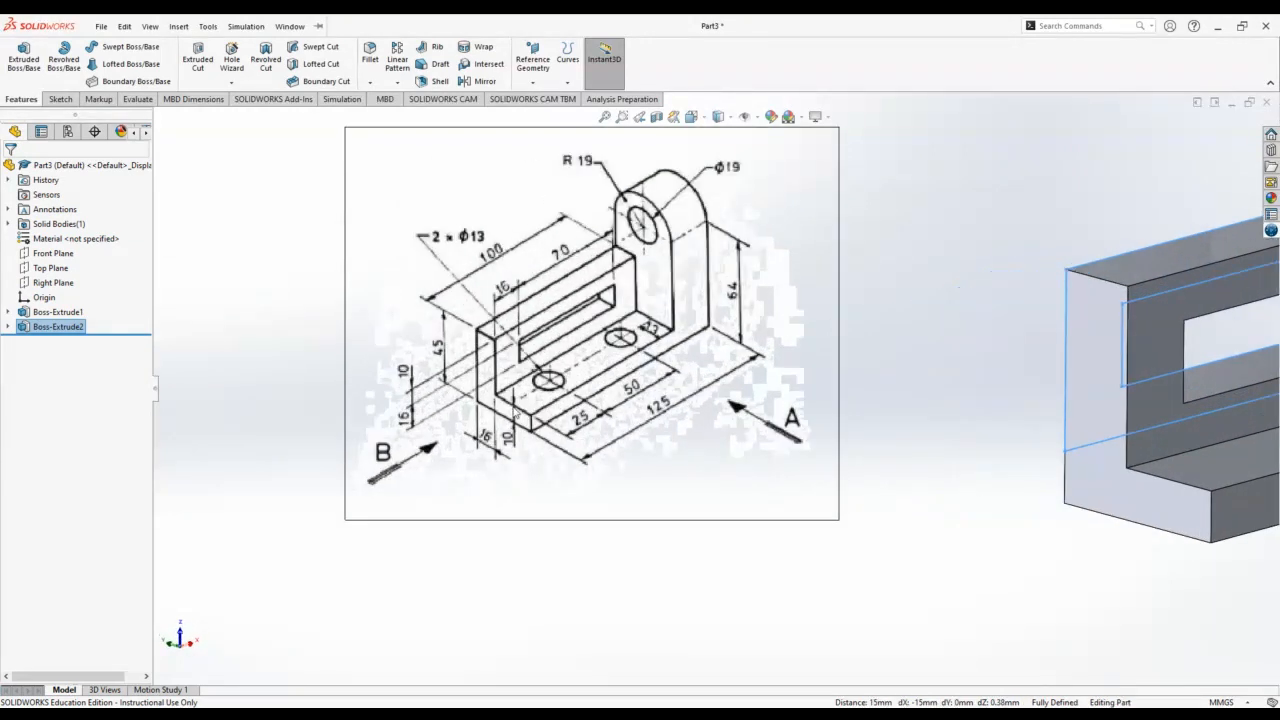
scroll(514, 412, "up", 3)
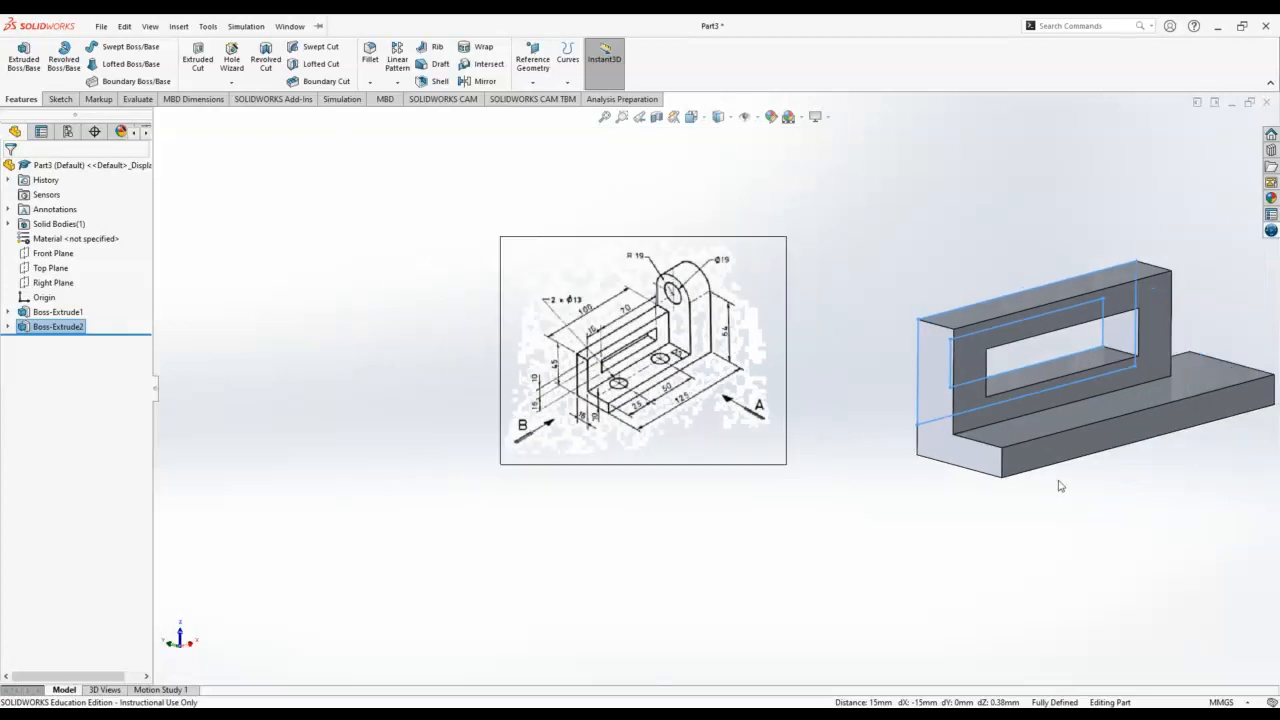
middle_click_drag(1061, 486, 1042, 511)
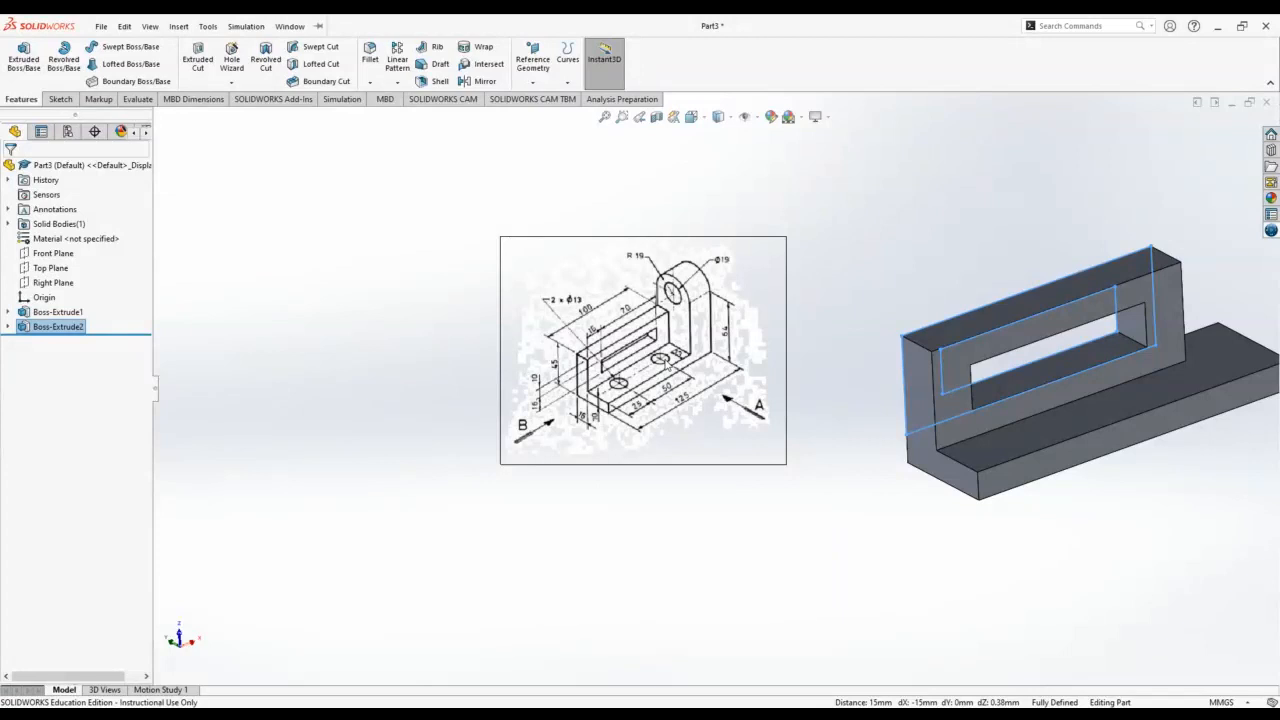
scroll(660, 360, "down", 2)
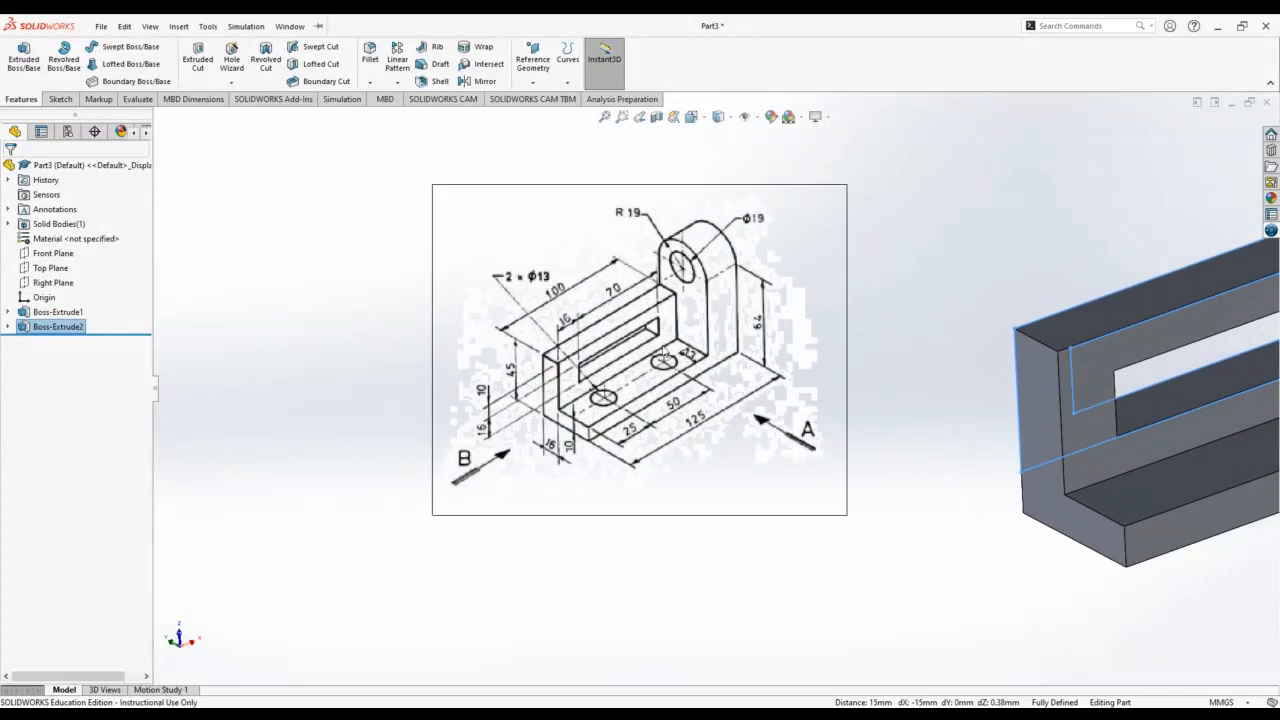
scroll(715, 391, "up", 3)
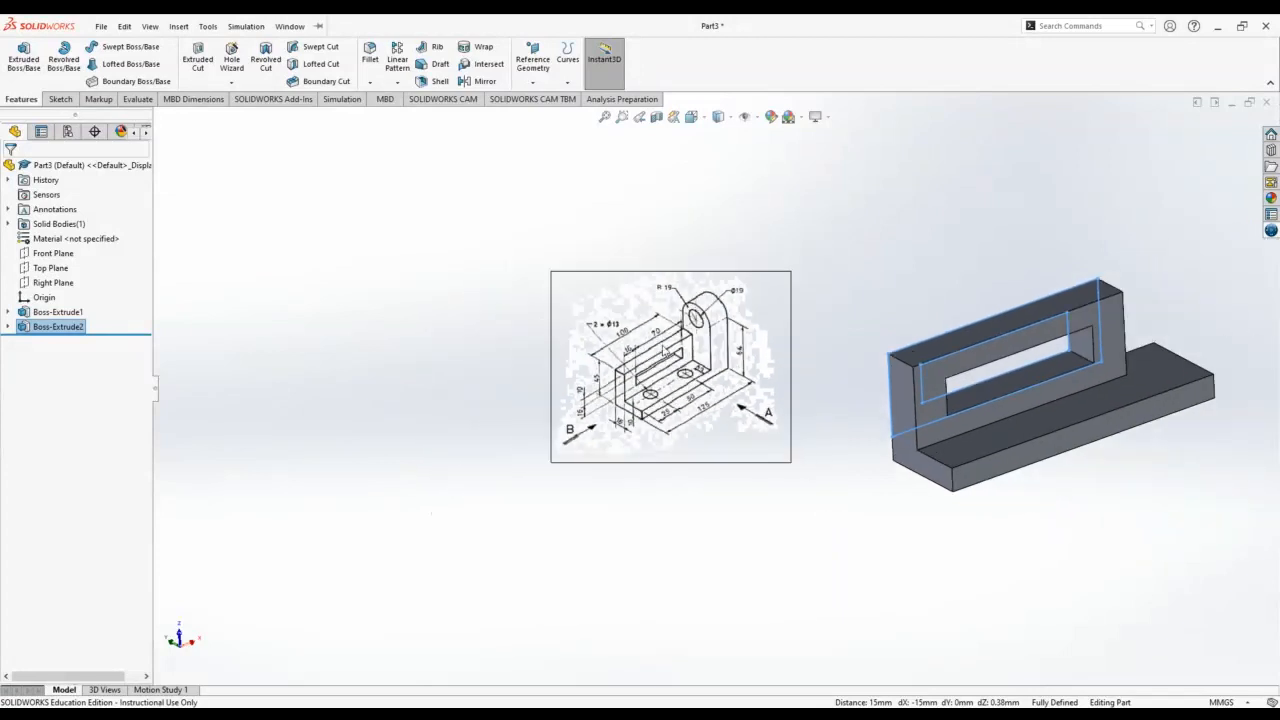
left_click(963, 316)
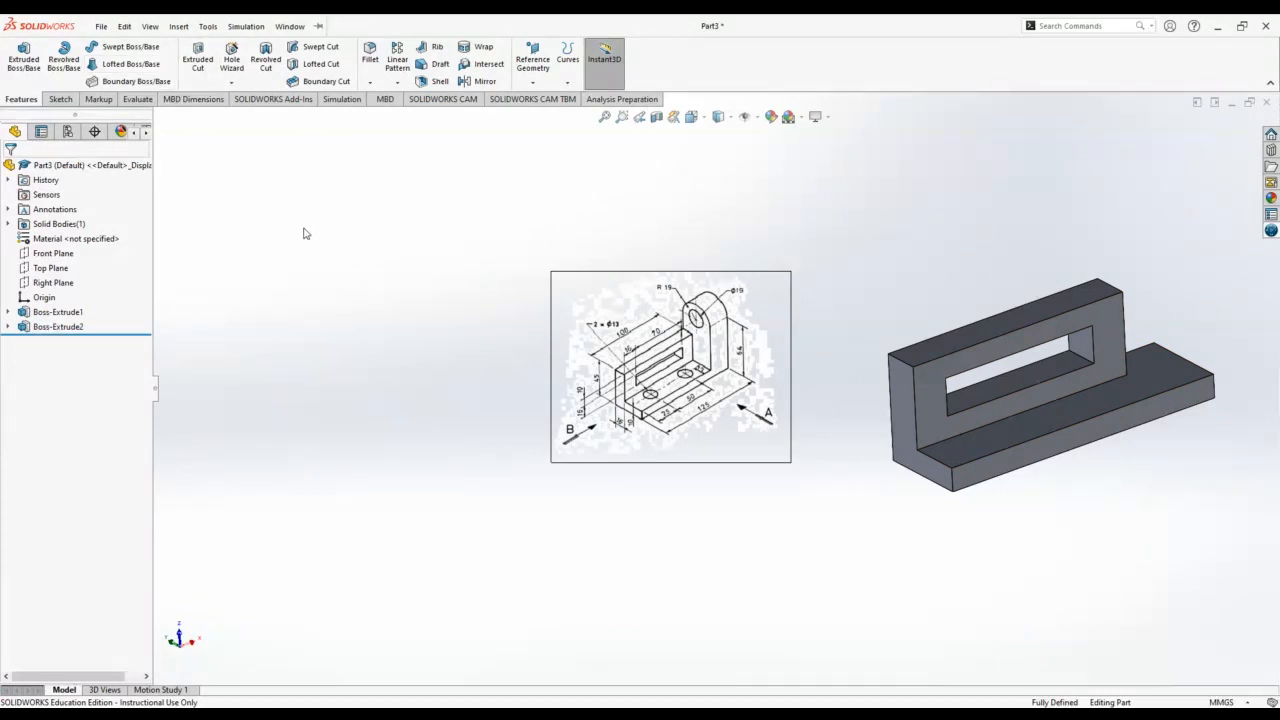
- On the base plate's end face beyond the wall, sketch a rectangle about 38 mm wide and 65 mm high from the bottom corner
left_click(60, 101)
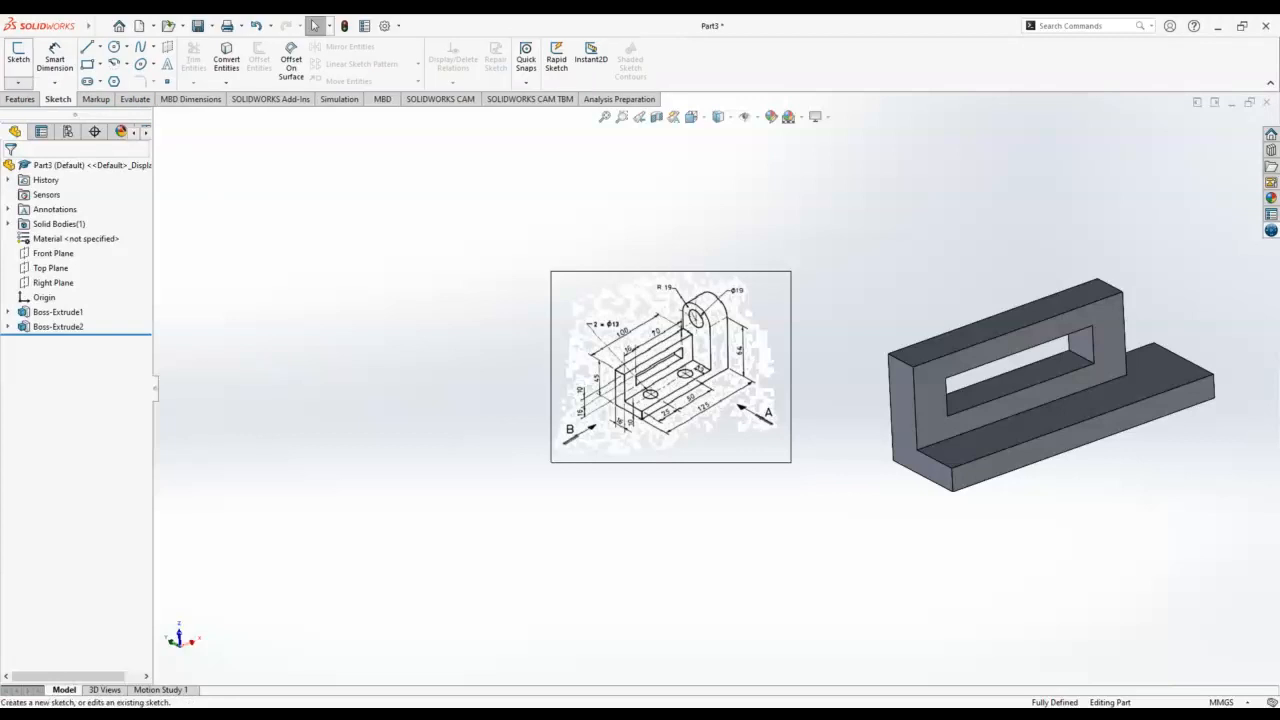
left_click(18, 55)
middle_click_drag(1095, 342, 1022, 373)
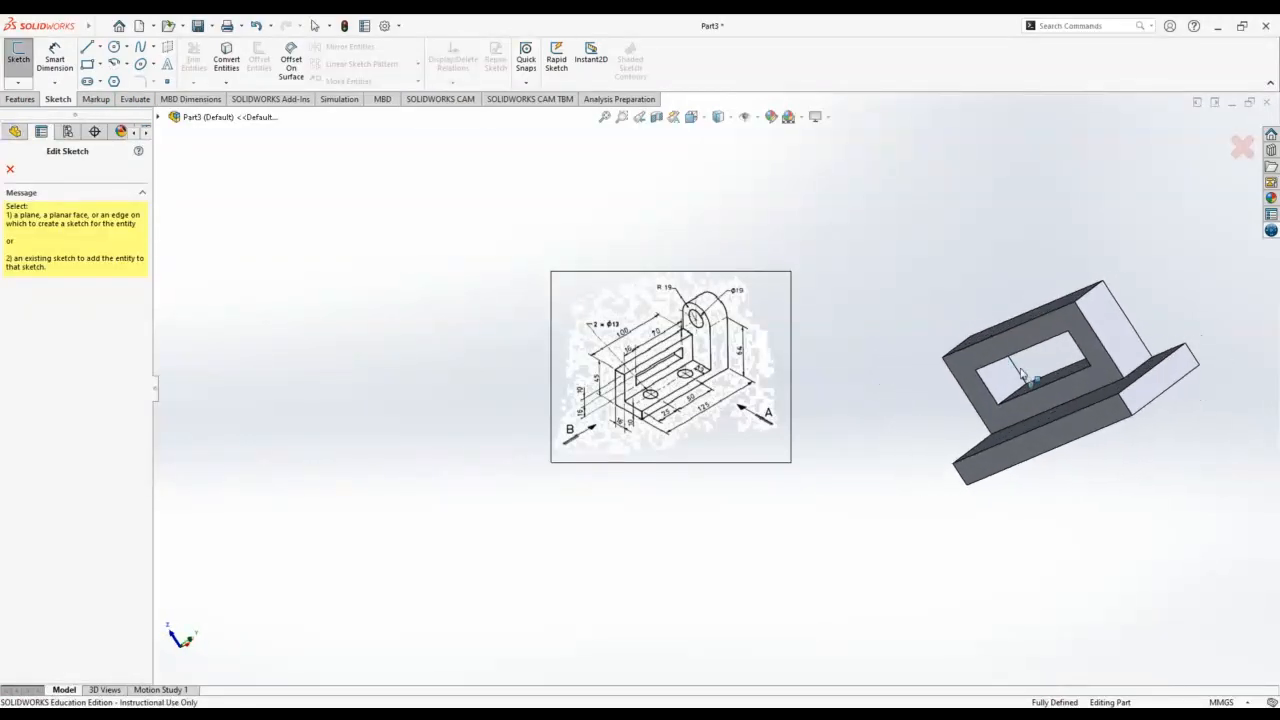
left_click(1155, 402)
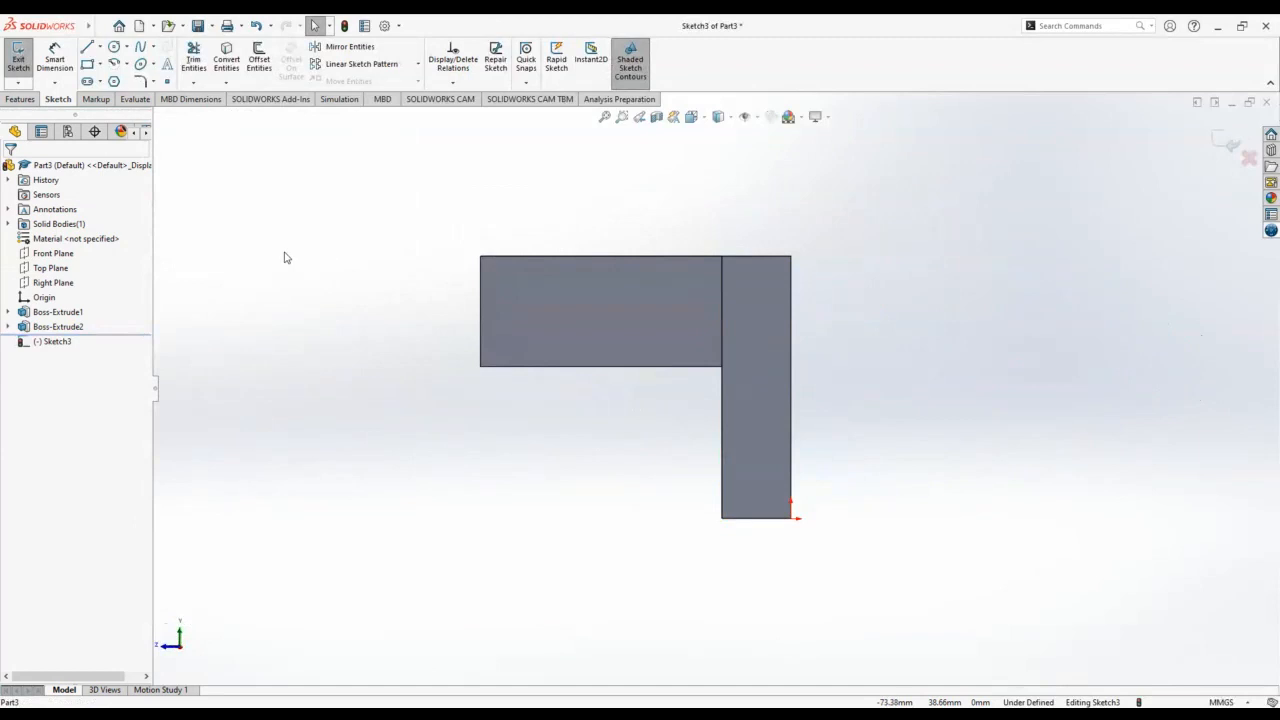
scroll(723, 333, "up", 2)
mouse_move(723, 333)
middle_mouse_down()
mouse_move(980, 366)
mouse_move(880, 369)
mouse_move(940, 314)
mouse_move(1063, 451)
mouse_move(851, 614)
mouse_move(900, 600)
mouse_move(825, 592)
middle_mouse_up()
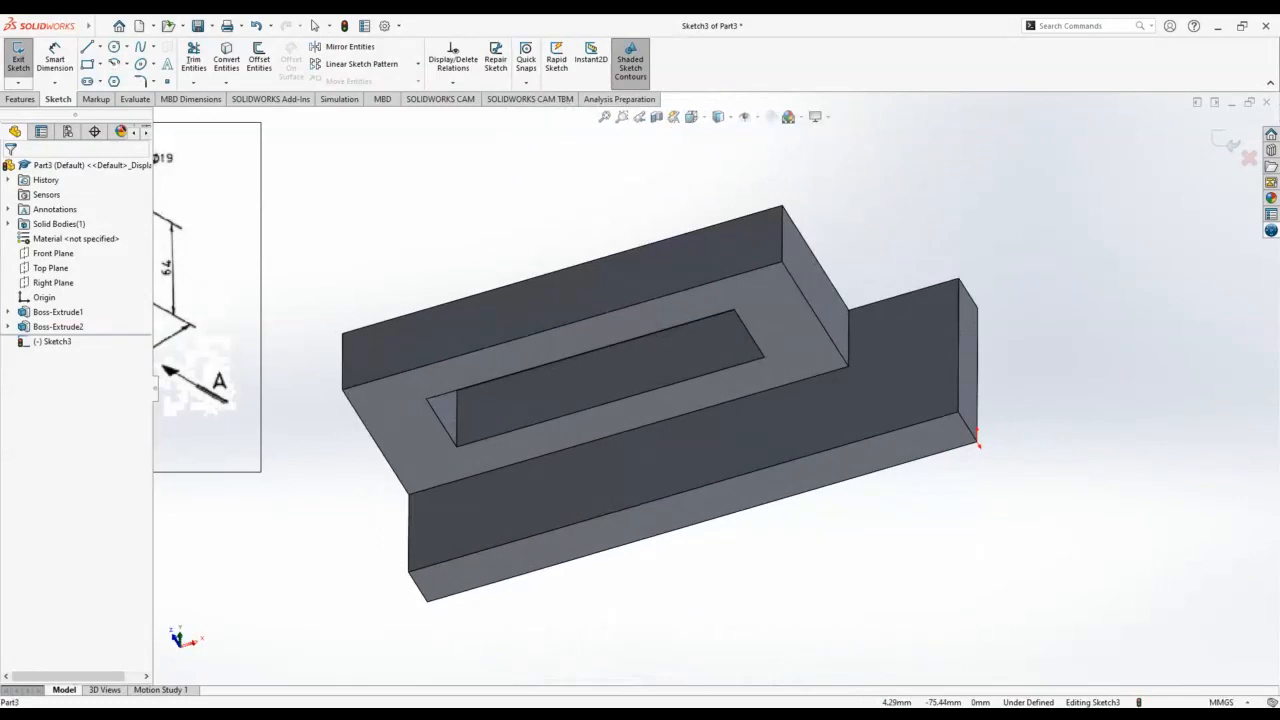
left_click(87, 63)
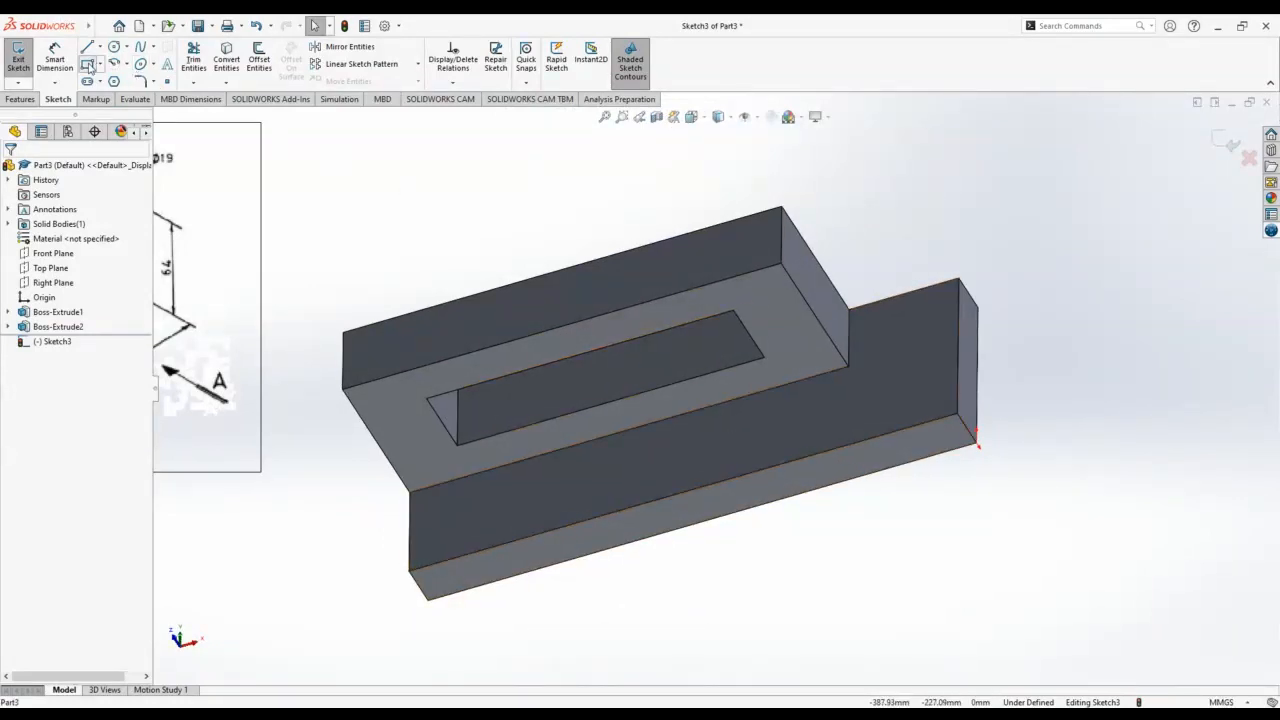
left_click(977, 444)
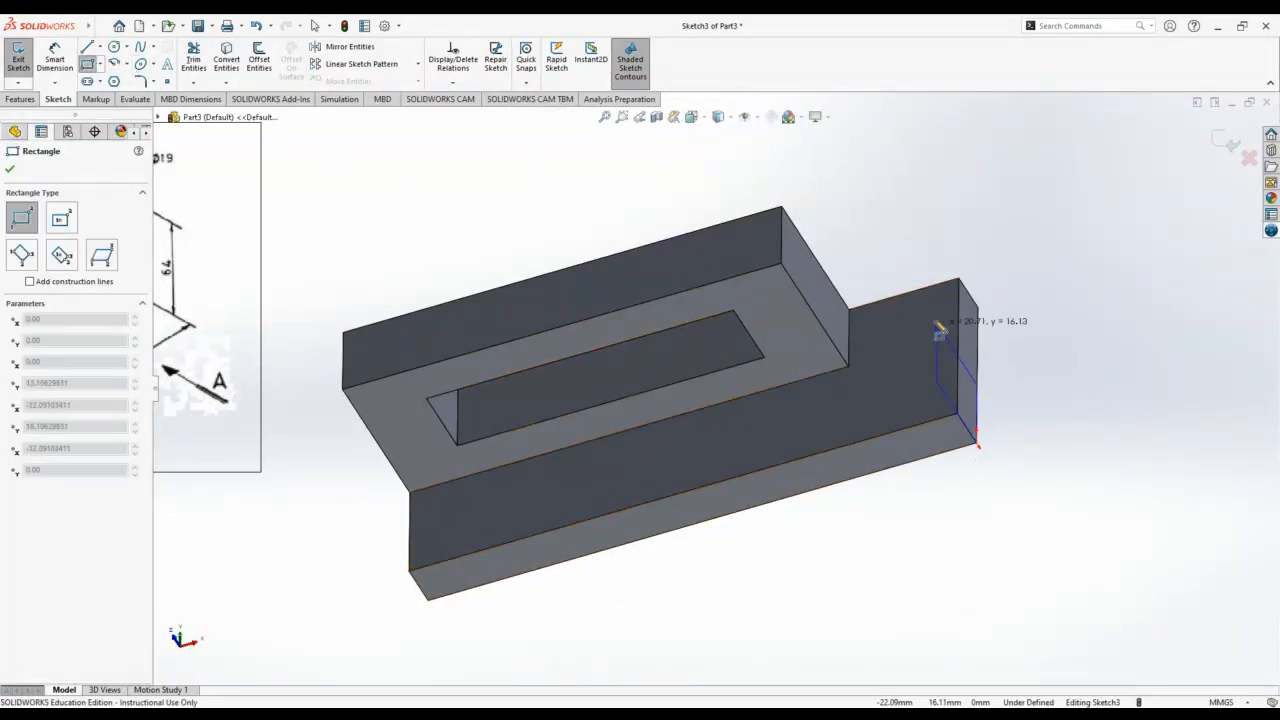
left_click(853, 117)
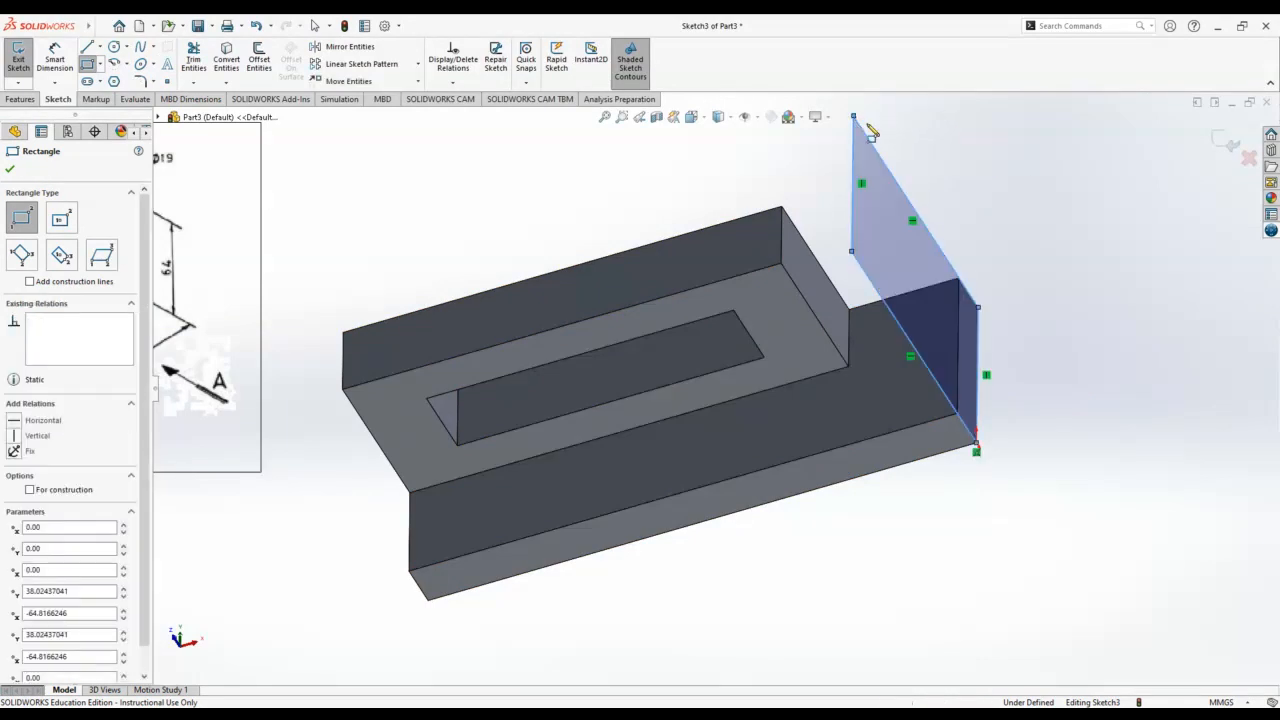
mouse_move(1136, 387)
middle_mouse_down()
mouse_move(1083, 377)
mouse_move(1036, 490)
middle_mouse_up()
key("Escape")
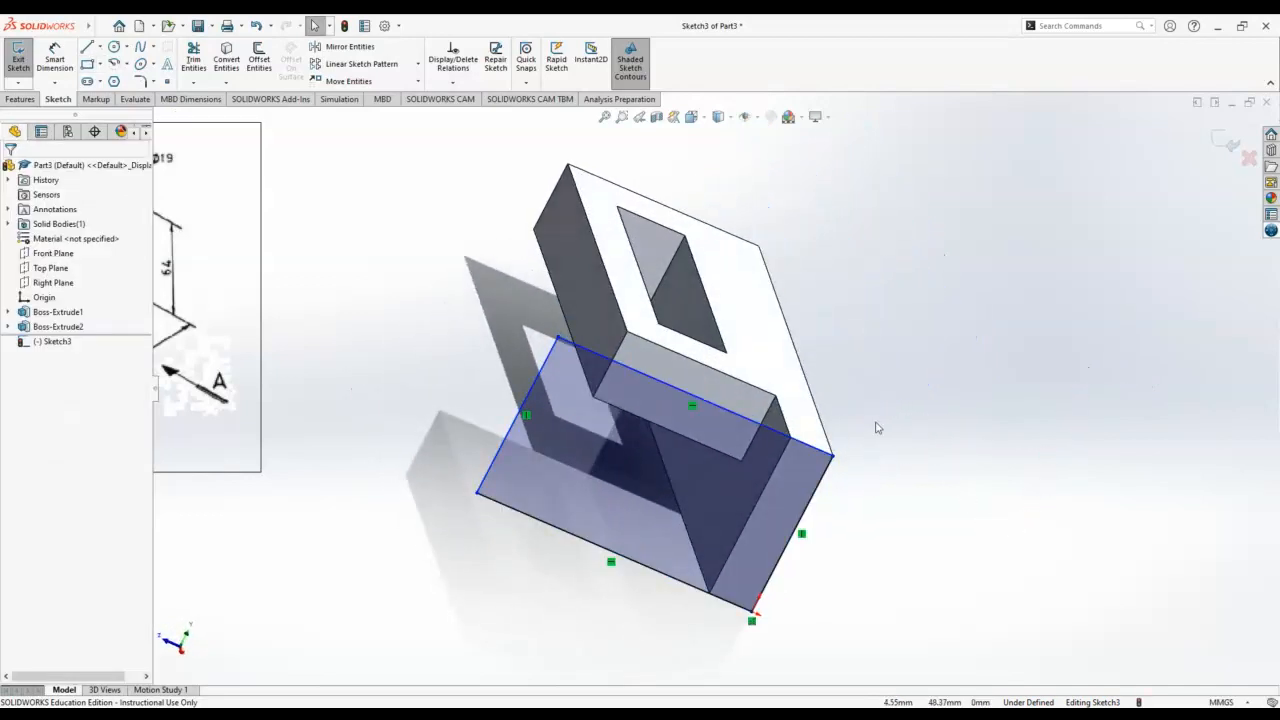
- Add an Equal relation between the rectangle's upper edge and the base plate's bottom edge at the opposite end
mouse_move(908, 470)
middle_mouse_down()
mouse_move(1037, 374)
mouse_move(1037, 309)
mouse_move(1006, 309)
middle_mouse_up()
scroll(487, 470, "up", 5)
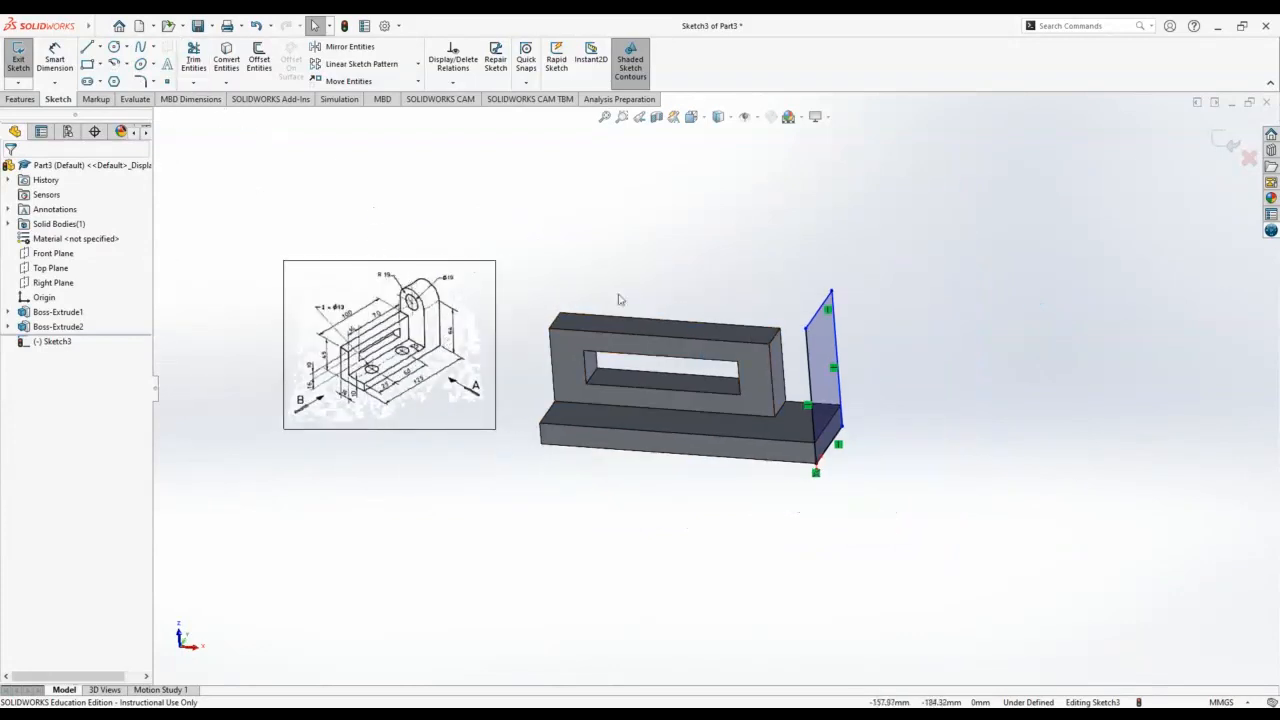
left_click(818, 305)
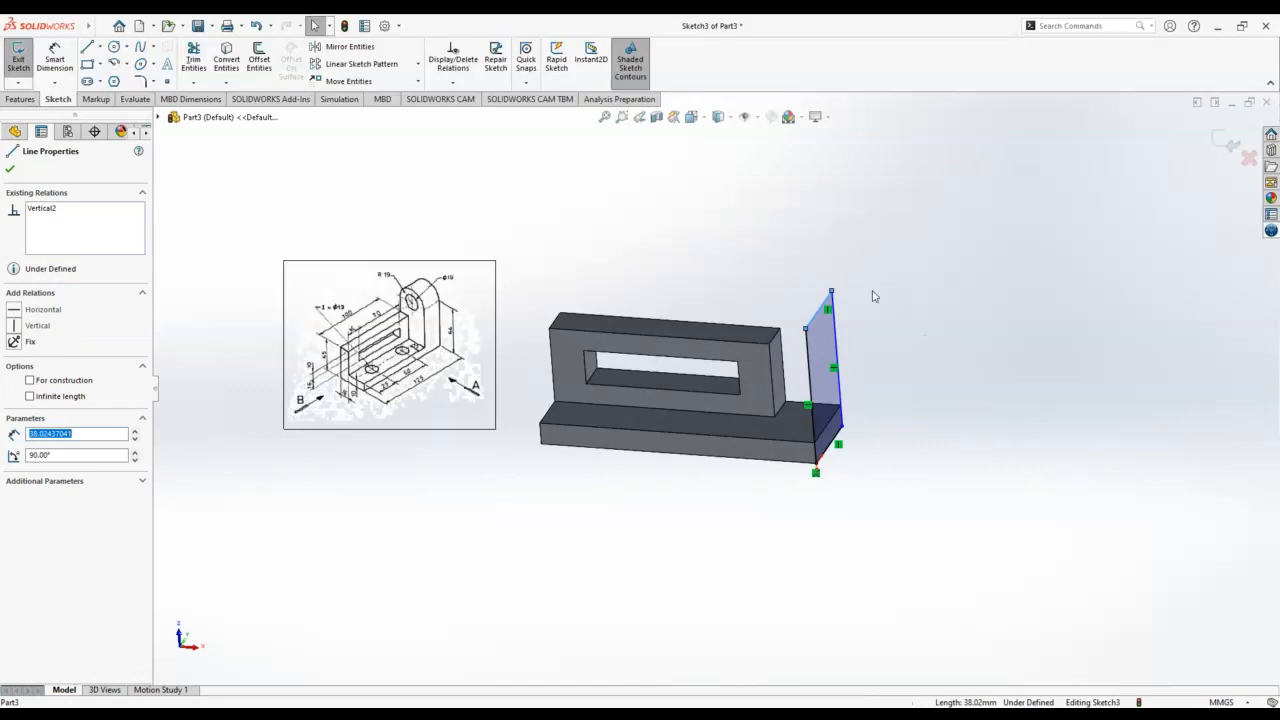
mouse_move(891, 334)
middle_mouse_down()
mouse_move(961, 345)
mouse_move(993, 370)
middle_mouse_up()
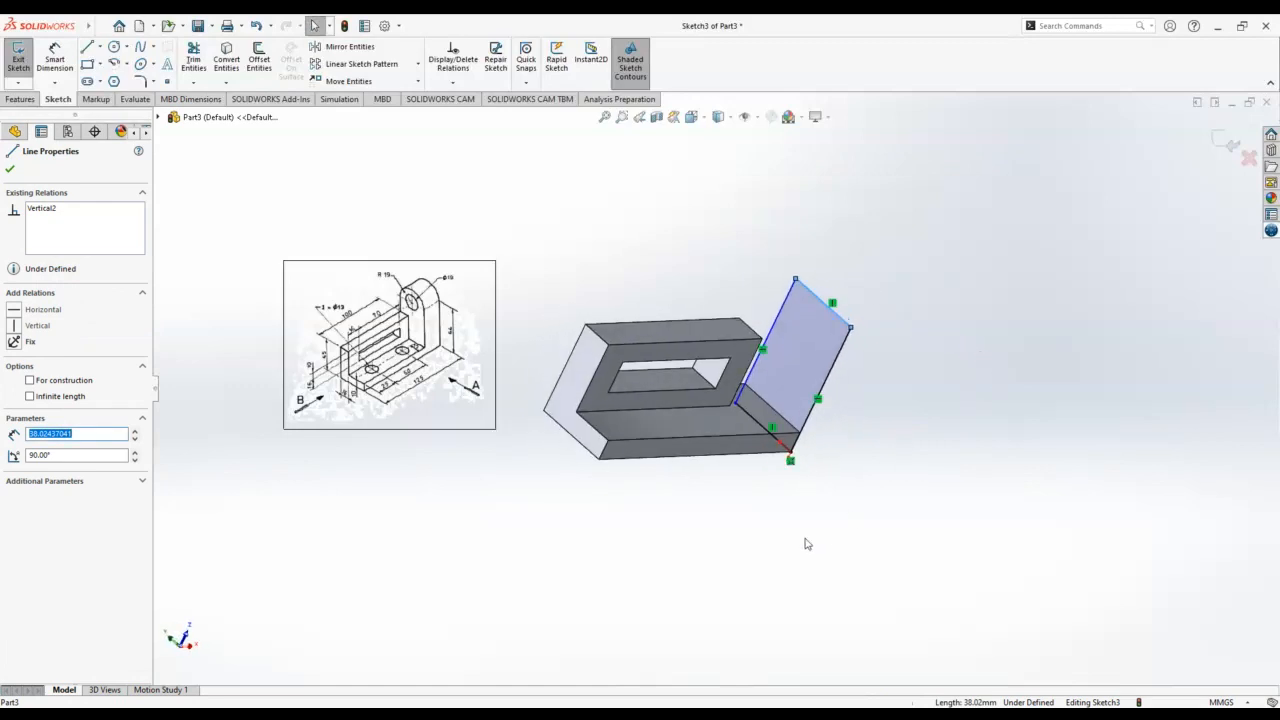
left_click(570, 434, "ctrl")
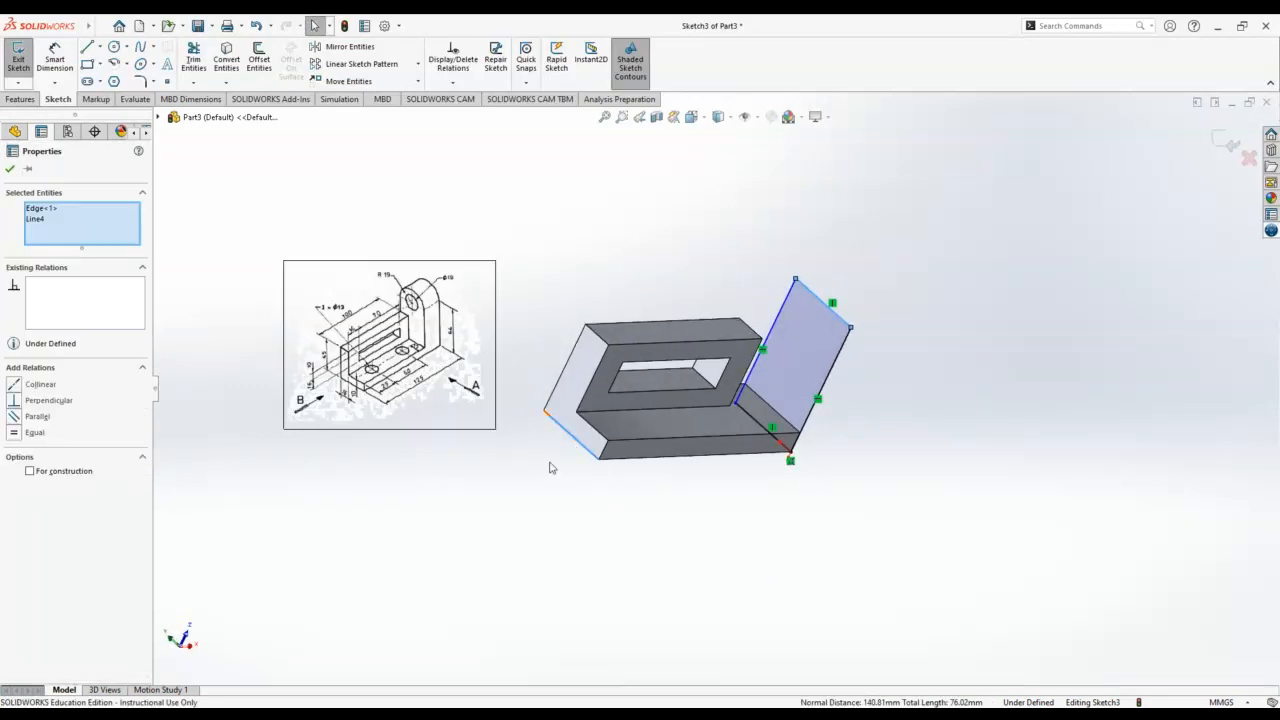
left_click(15, 433)
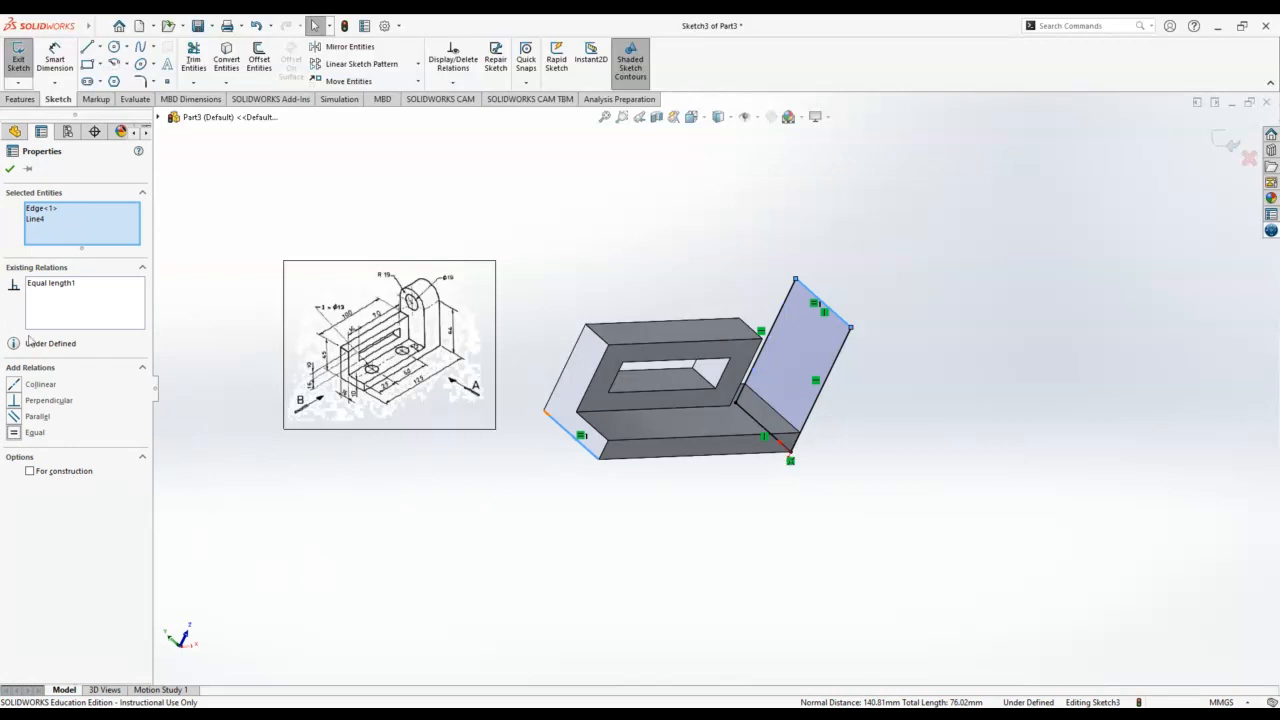
left_click(11, 170)
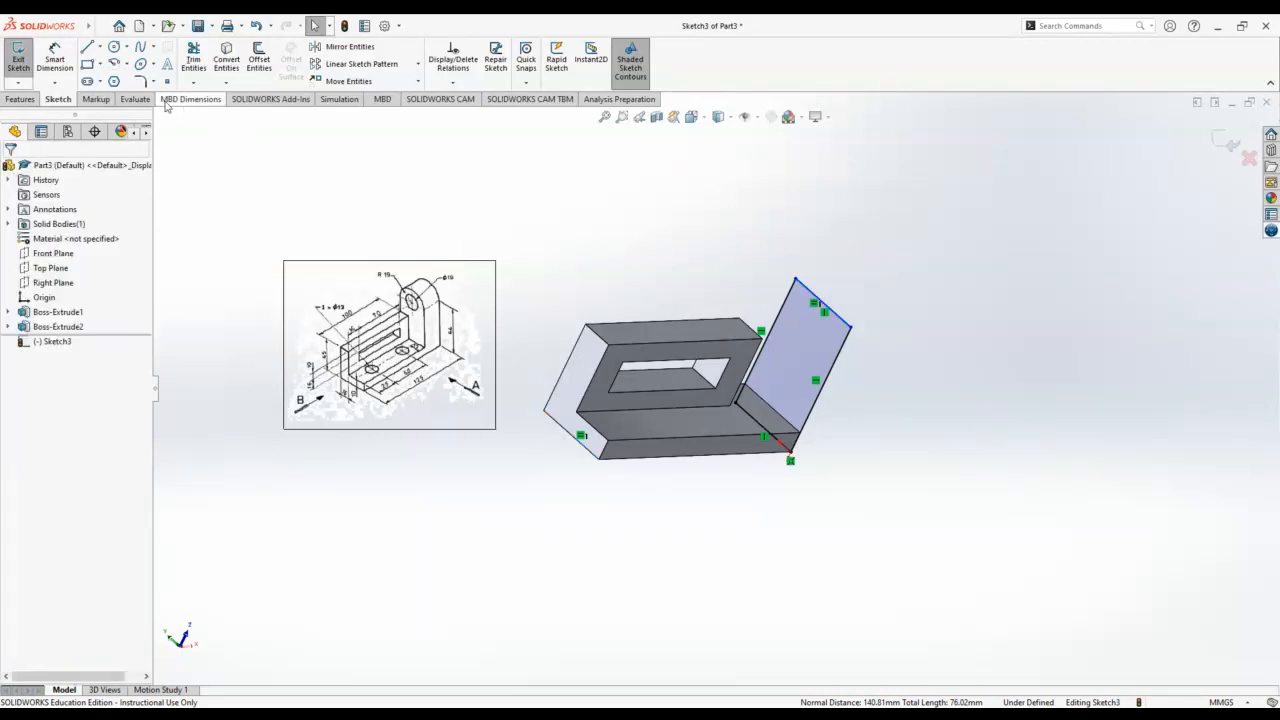
- Draw a circle of 19 mm radius centred on the rectangle's upper edge midpoint and trim away its lower half
left_click(114, 47)
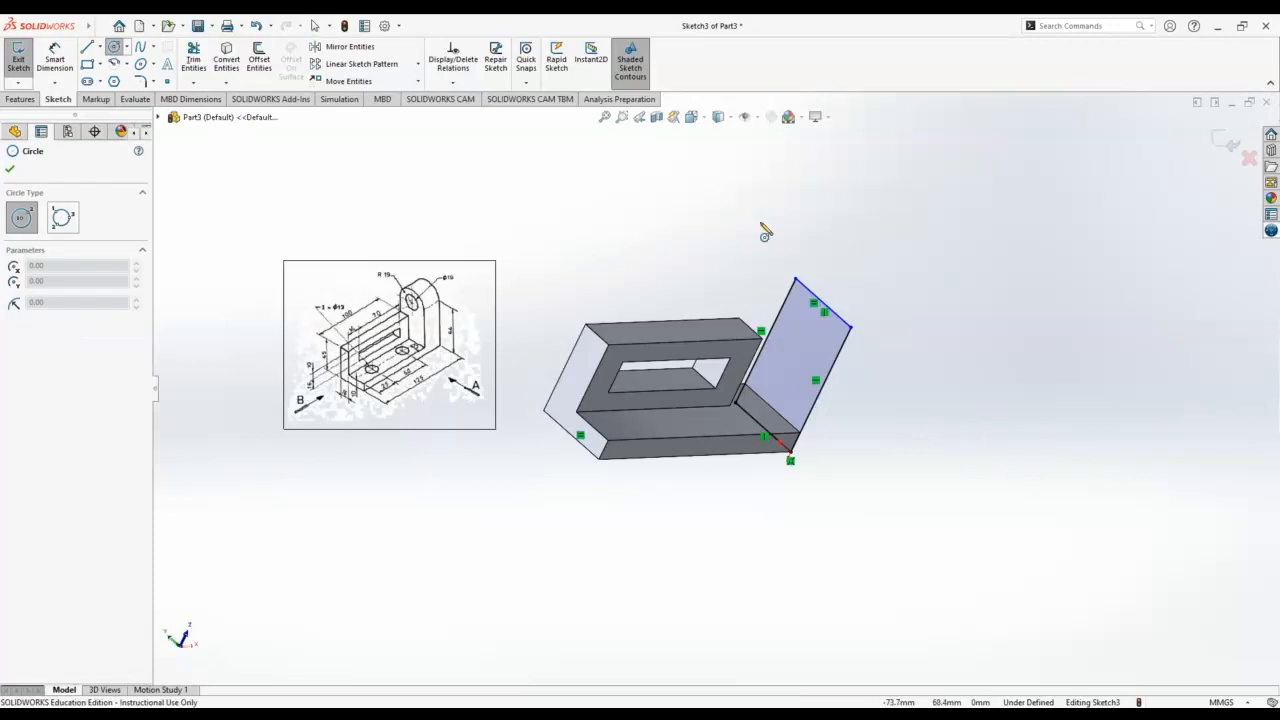
left_click(826, 312)
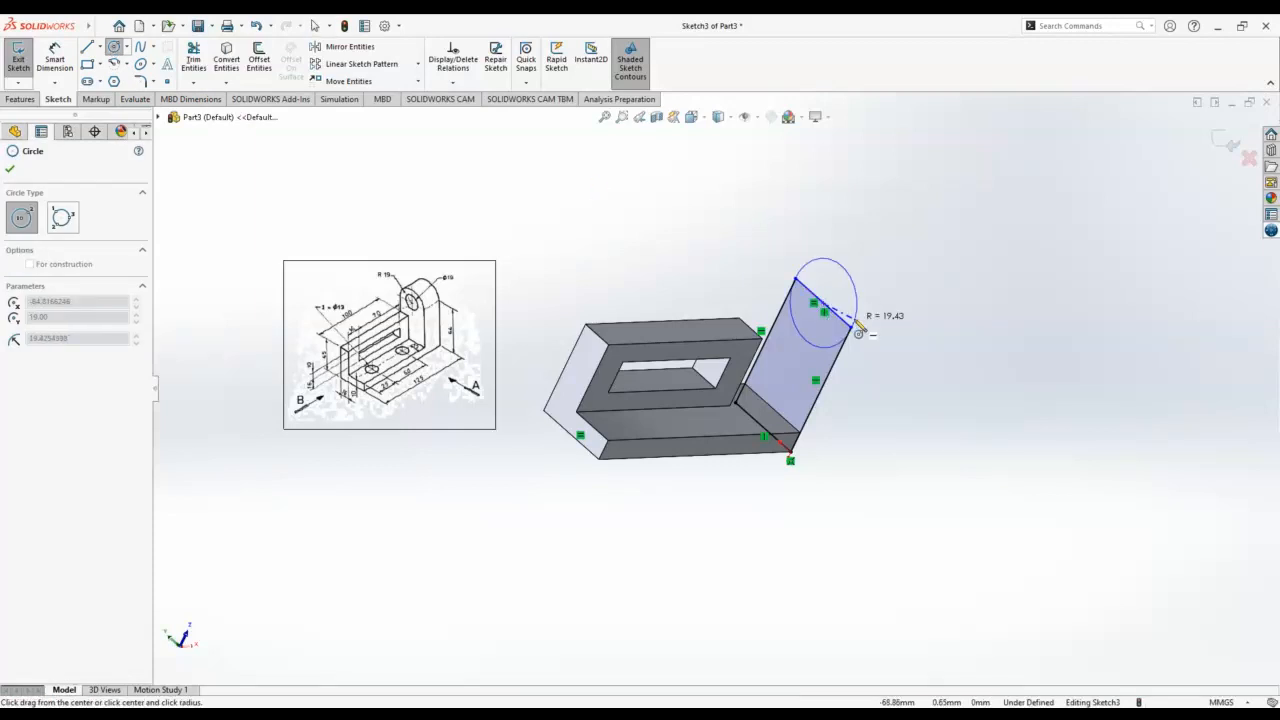
left_click(855, 336)
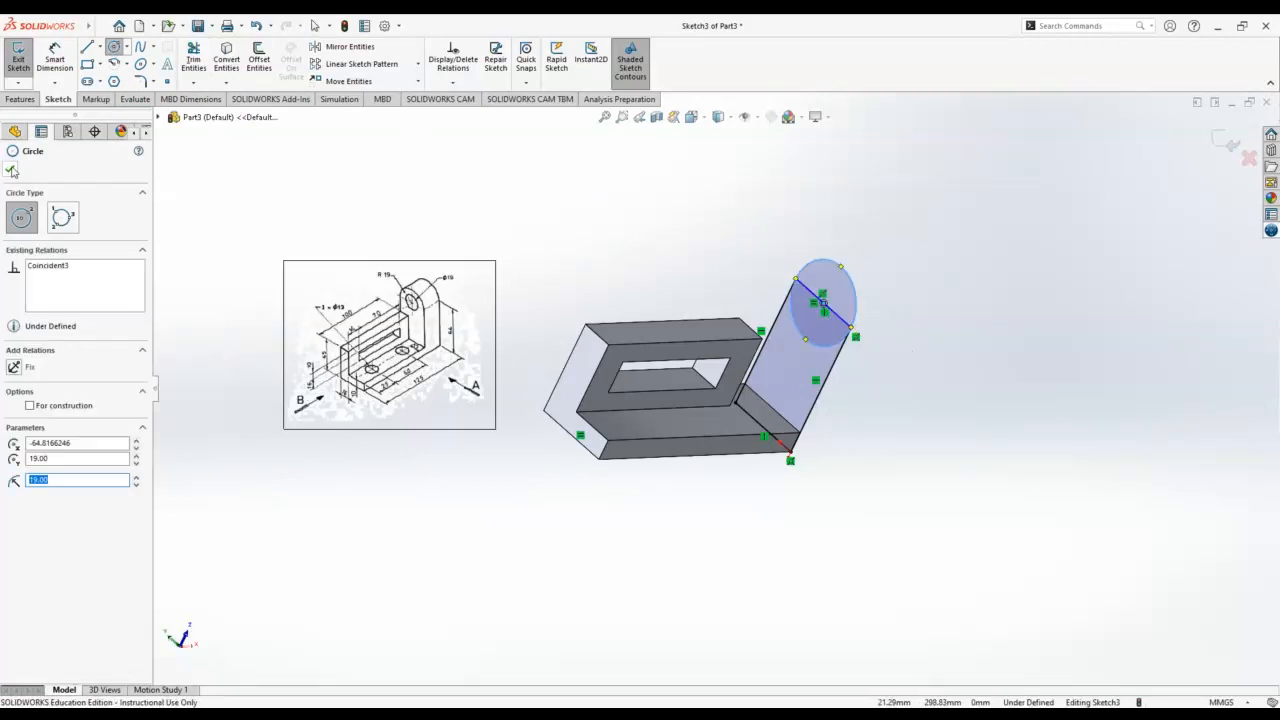
key("Escape")
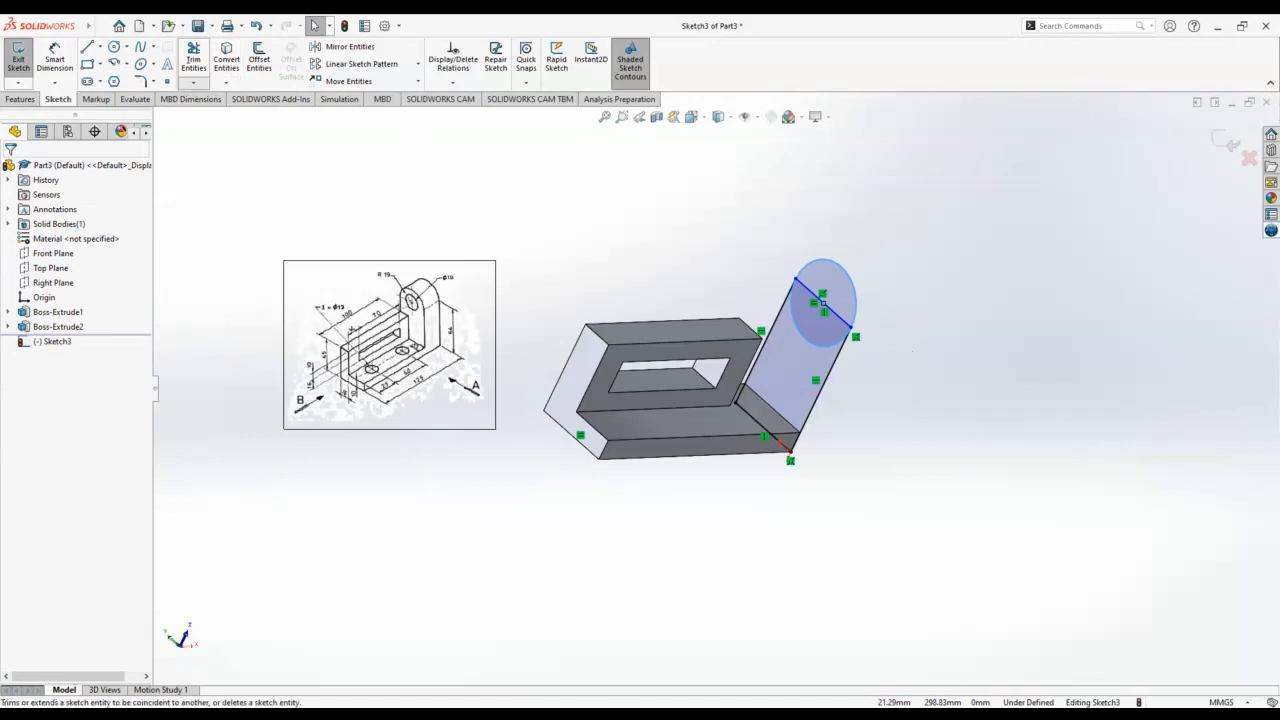
left_click(193, 58)
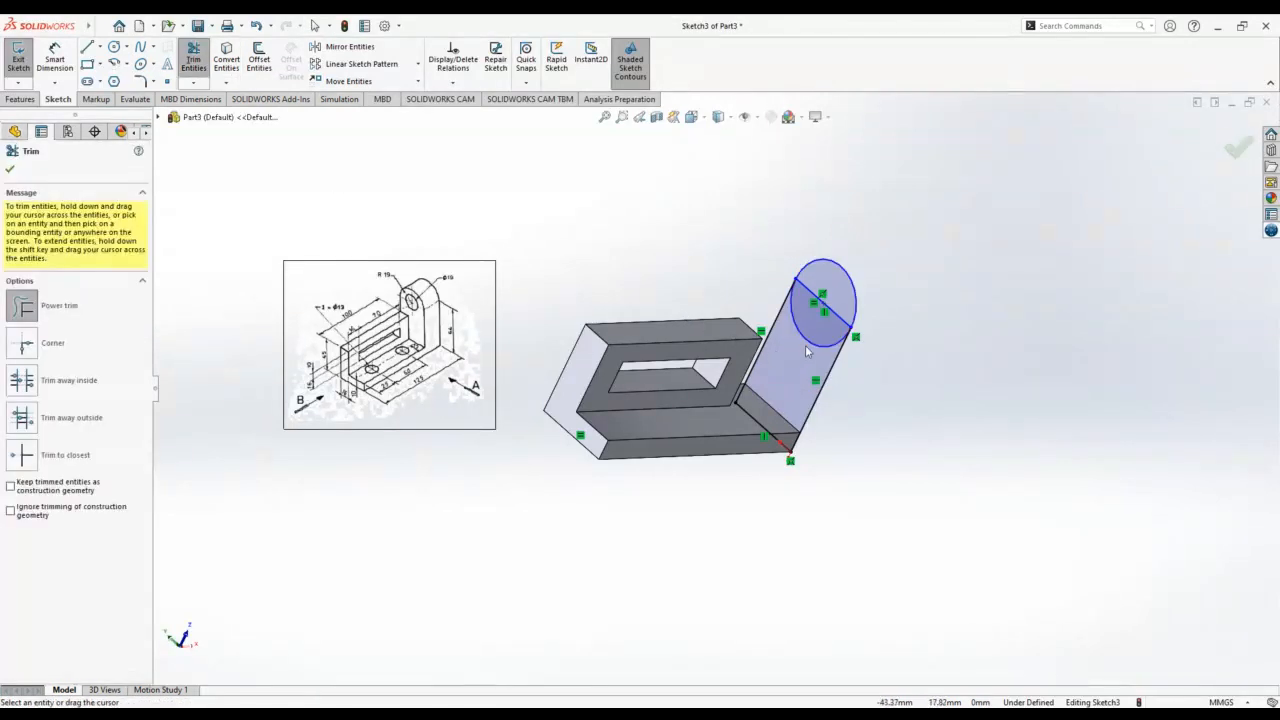
left_click_drag(805, 352, 818, 336)
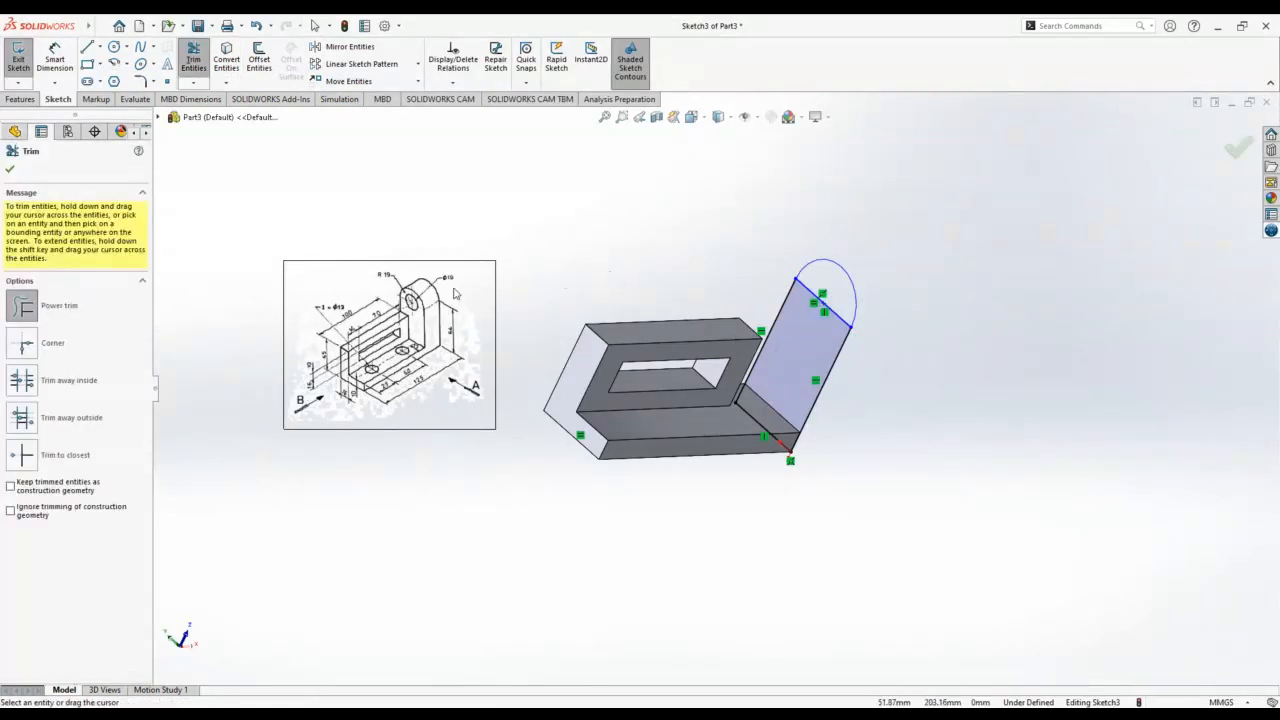
- Draw a concentric hole circle of about 10 mm radius at the midpoint of the rectangle's upper edge
left_click(114, 47)
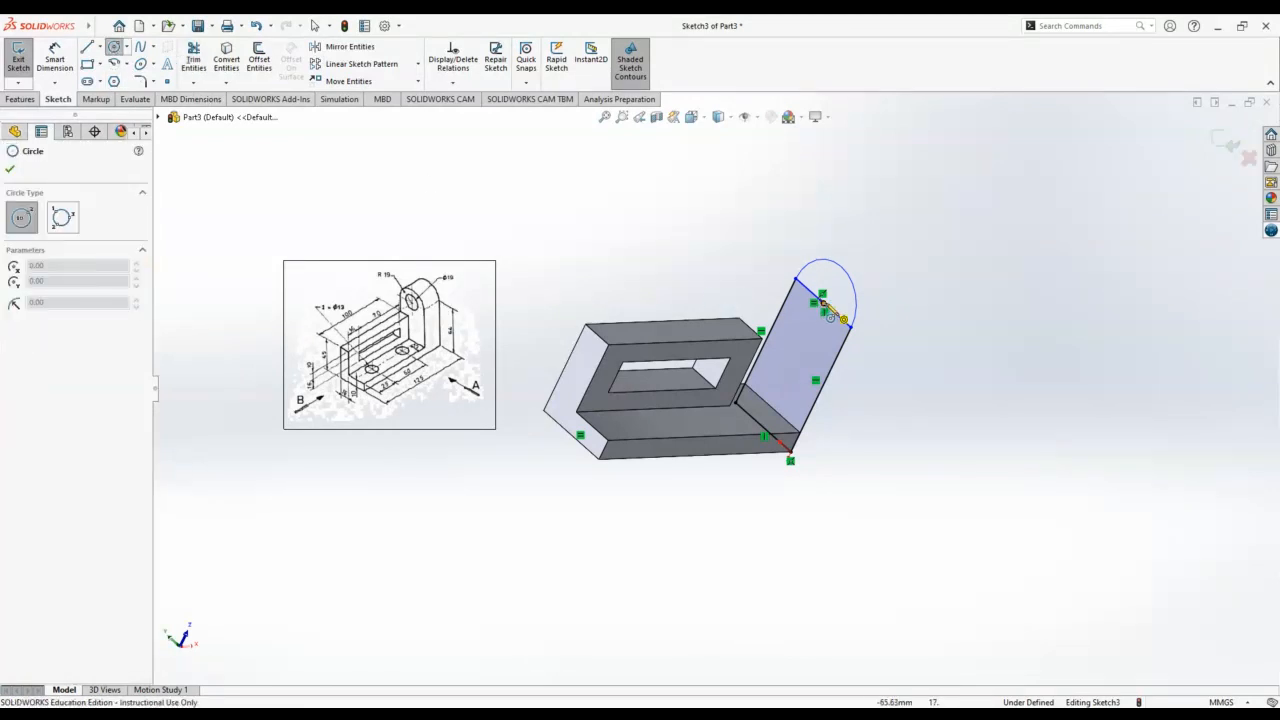
left_click(822, 302)
left_click(833, 287)
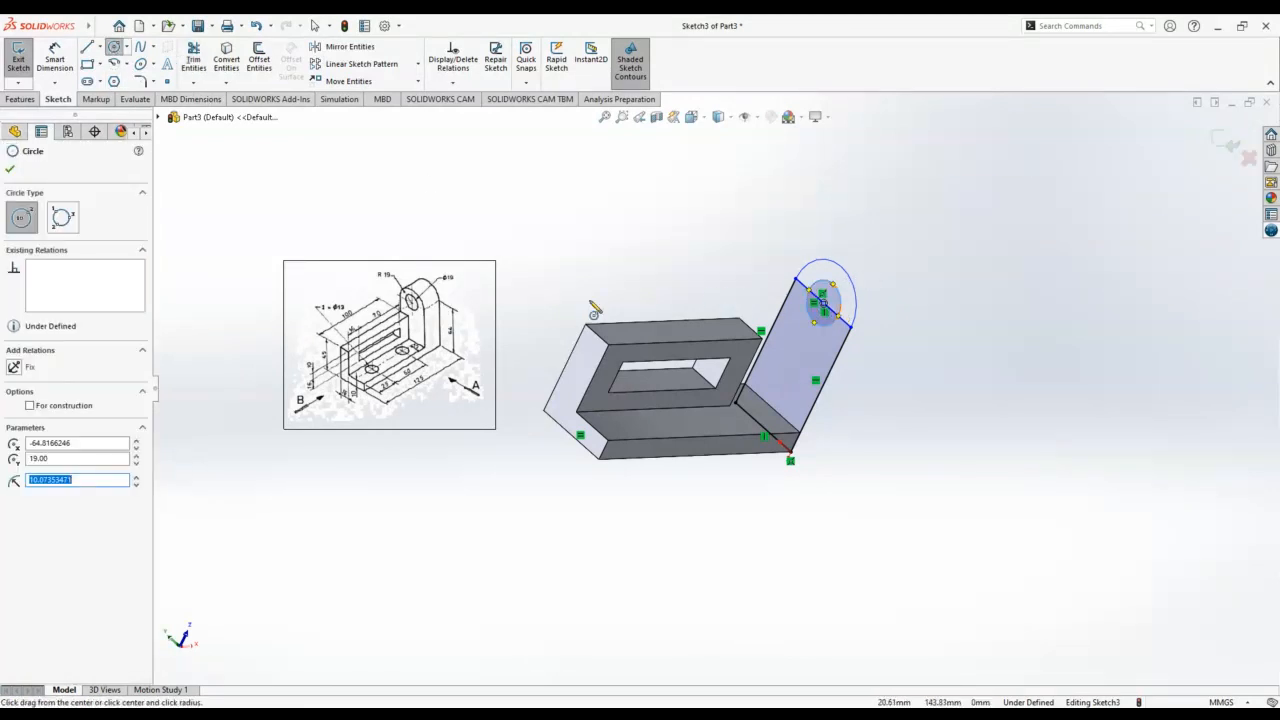
- Set the lug's hole circle radius to 19/2 mm and delete the straight line across the hole beneath the arc
scroll(405, 298, "down", 5)
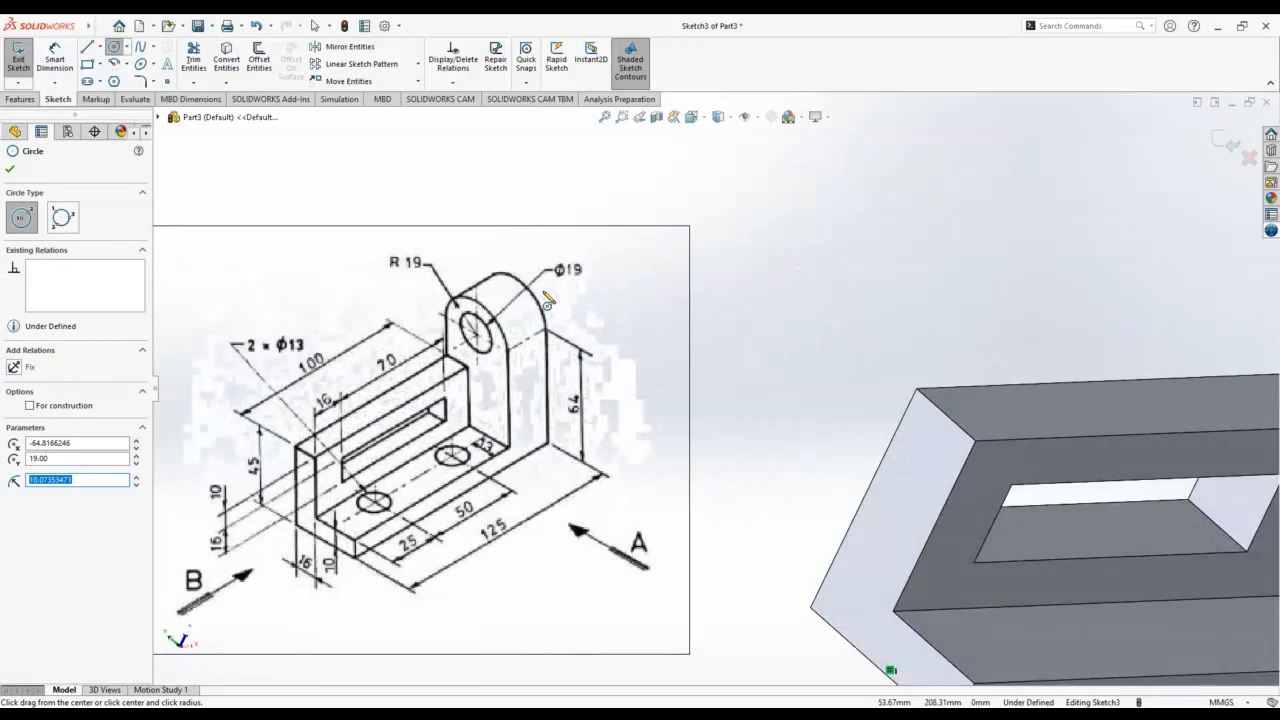
scroll(536, 320, "up", 5)
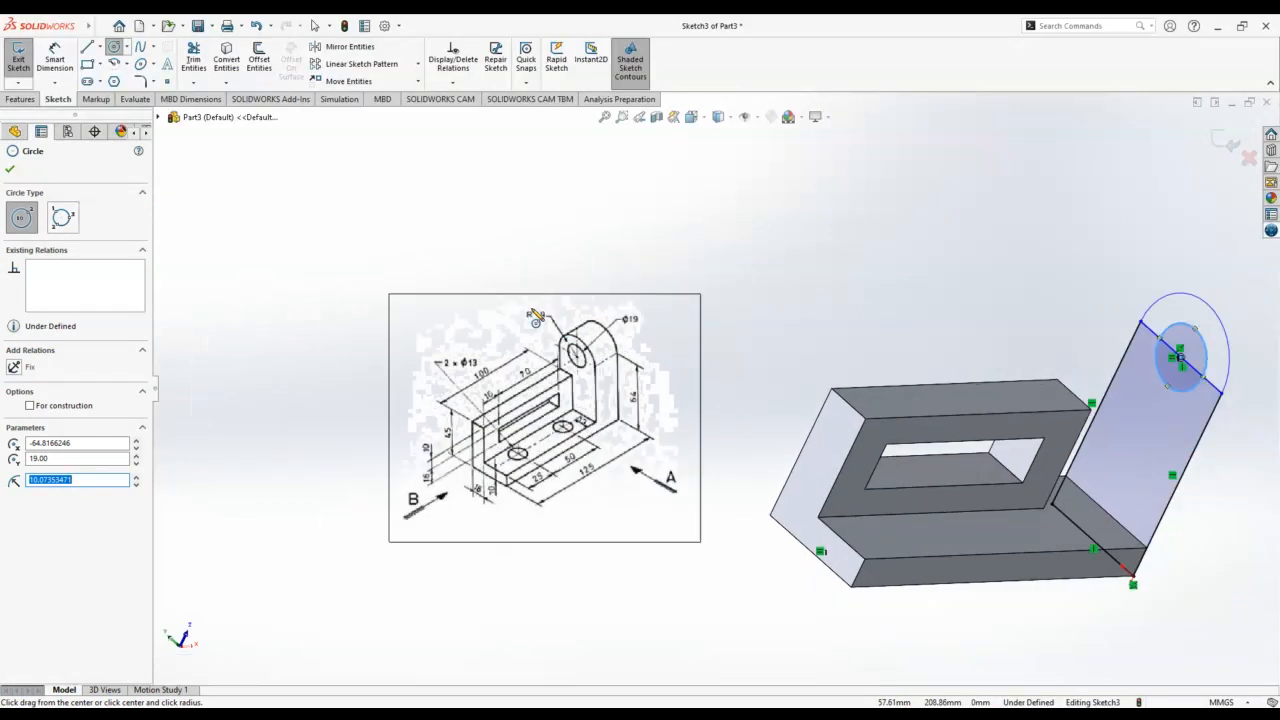
type("19/2")
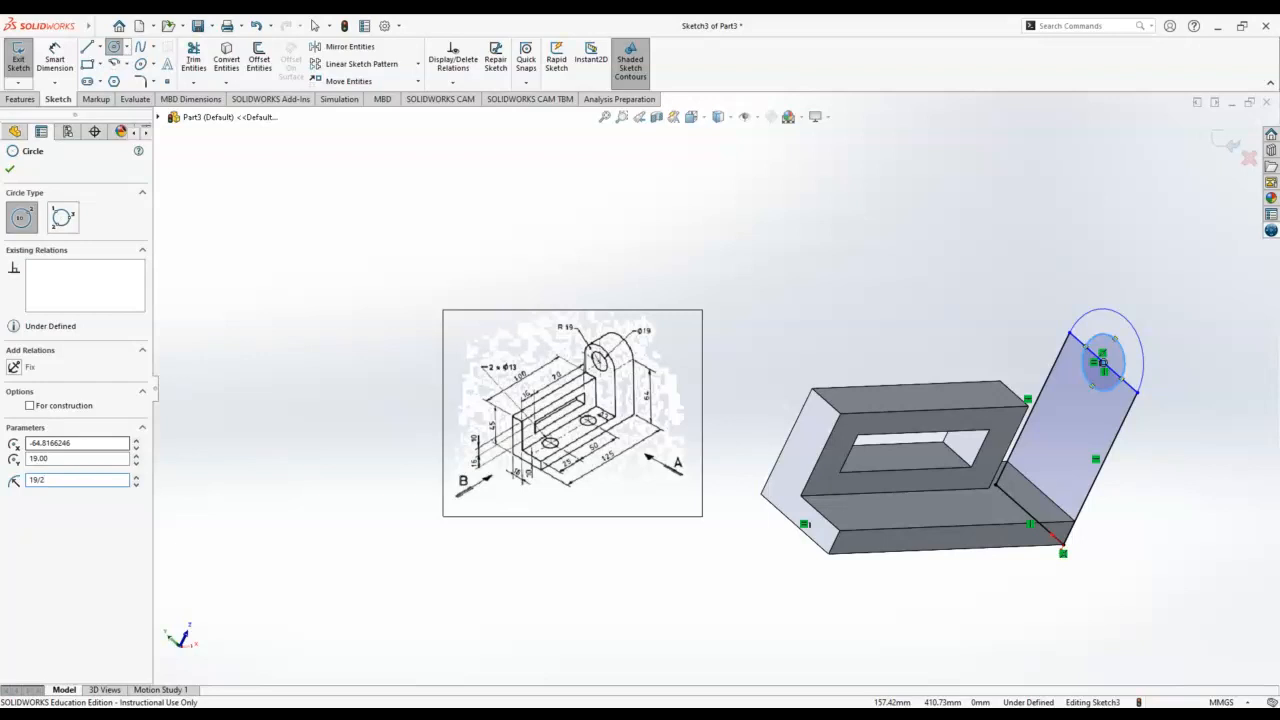
key("Return")
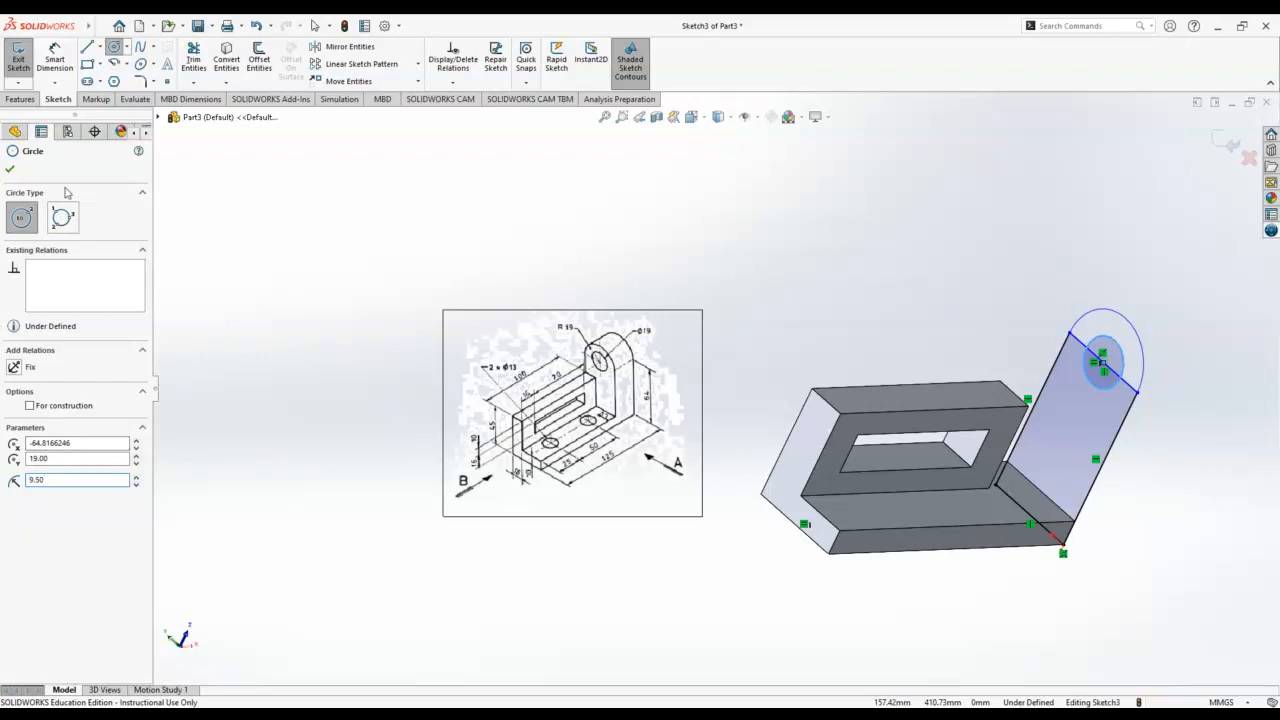
left_click(10, 169)
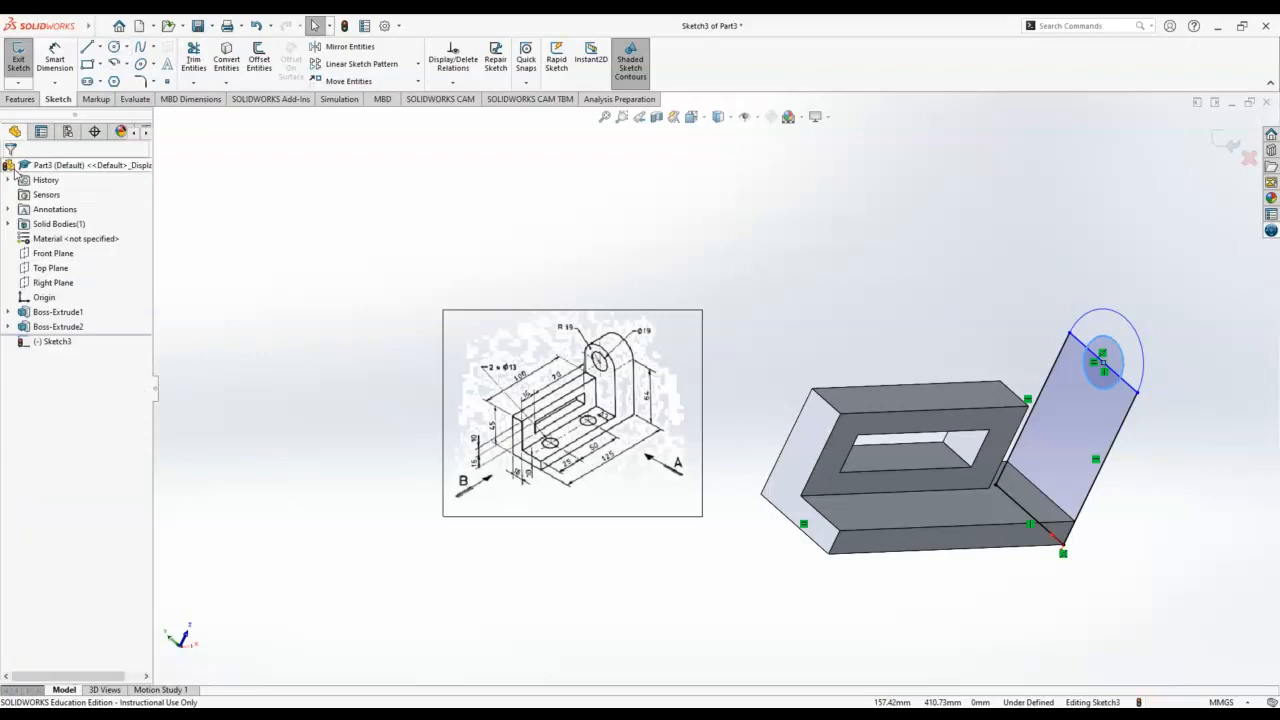
left_click(1136, 395)
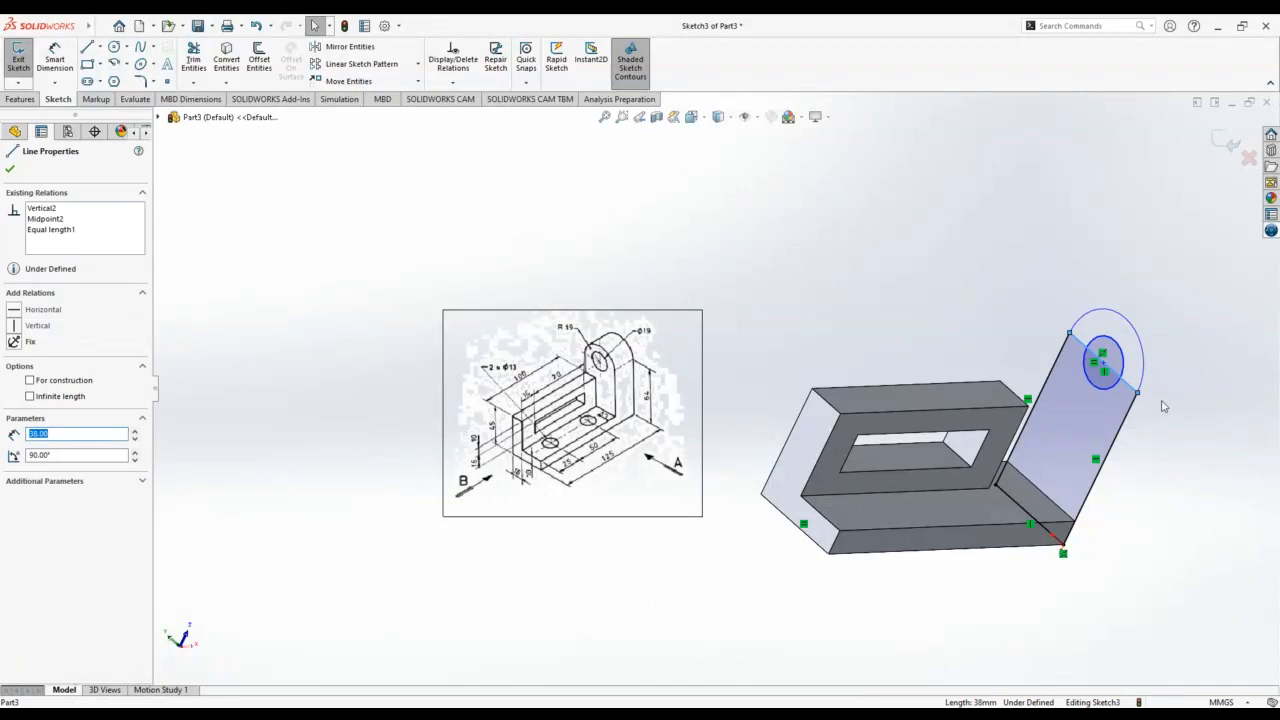
left_click(1163, 406)
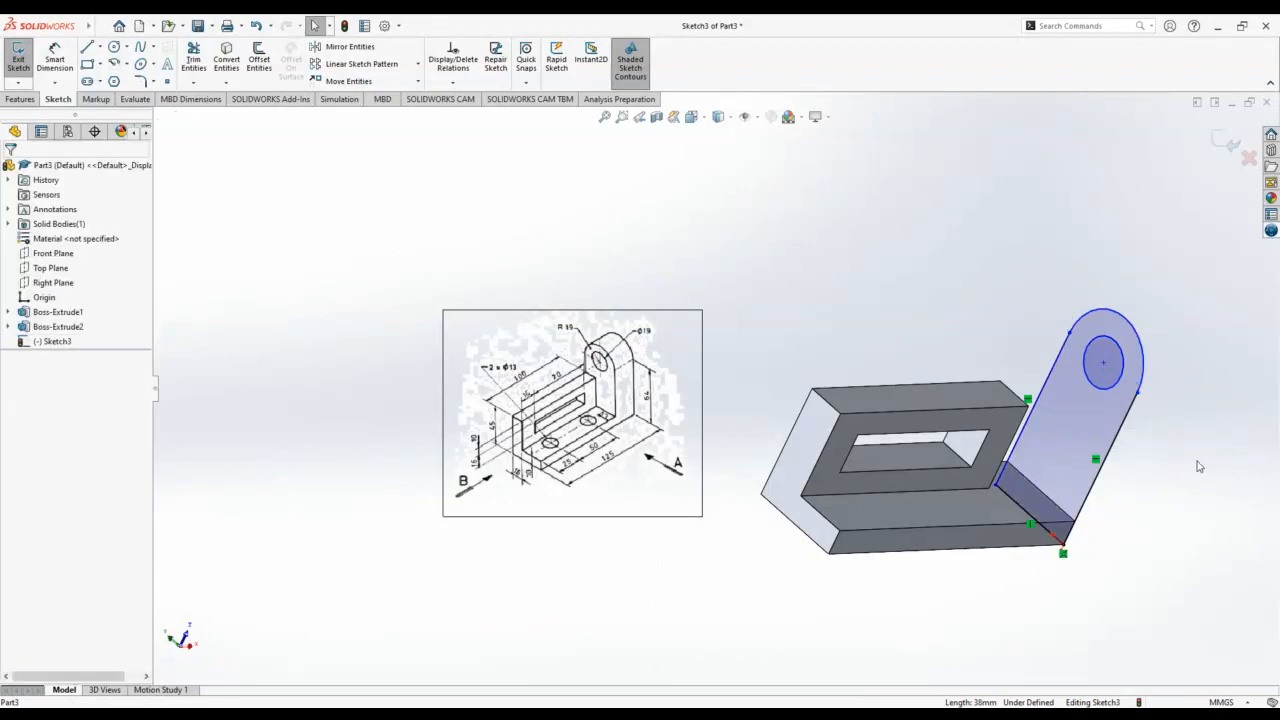
- Dimension the lug profile's height from its bottom corner to the arc's endpoint as 64 mm and finish the sketch
middle_click_drag(1199, 466, 1163, 460)
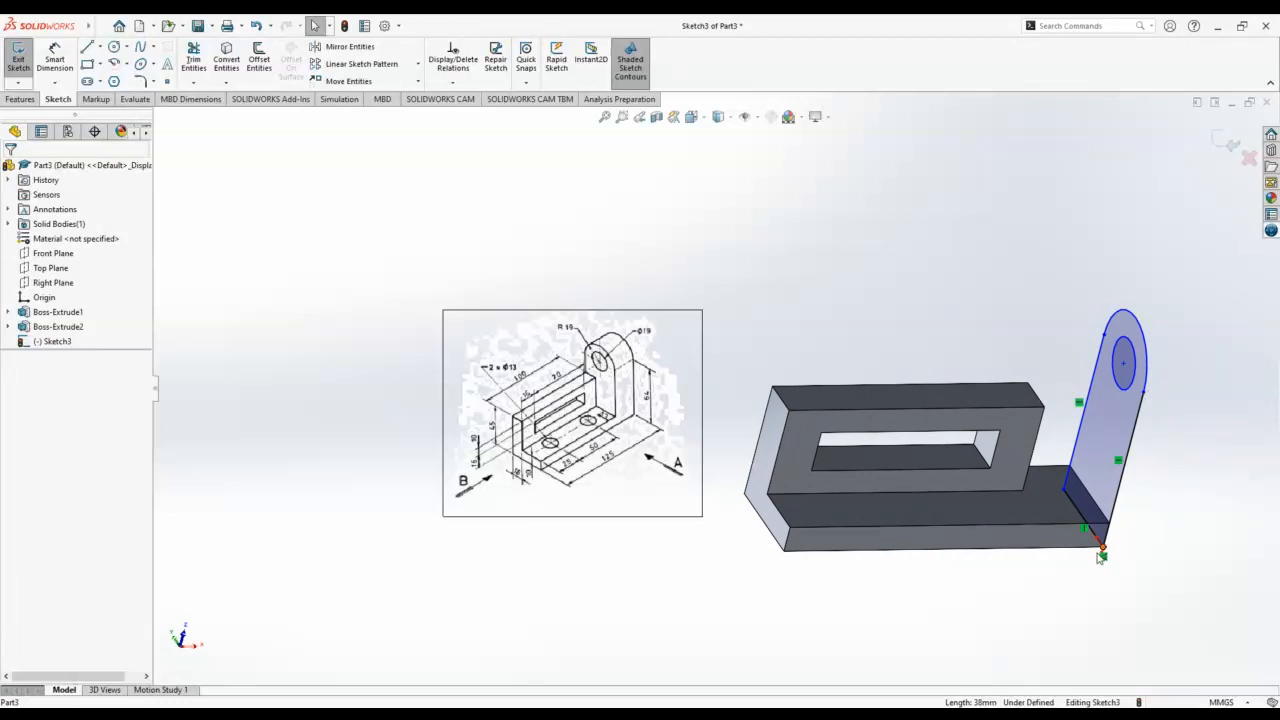
scroll(651, 403, "down", 1)
scroll(651, 403, "down", 1)
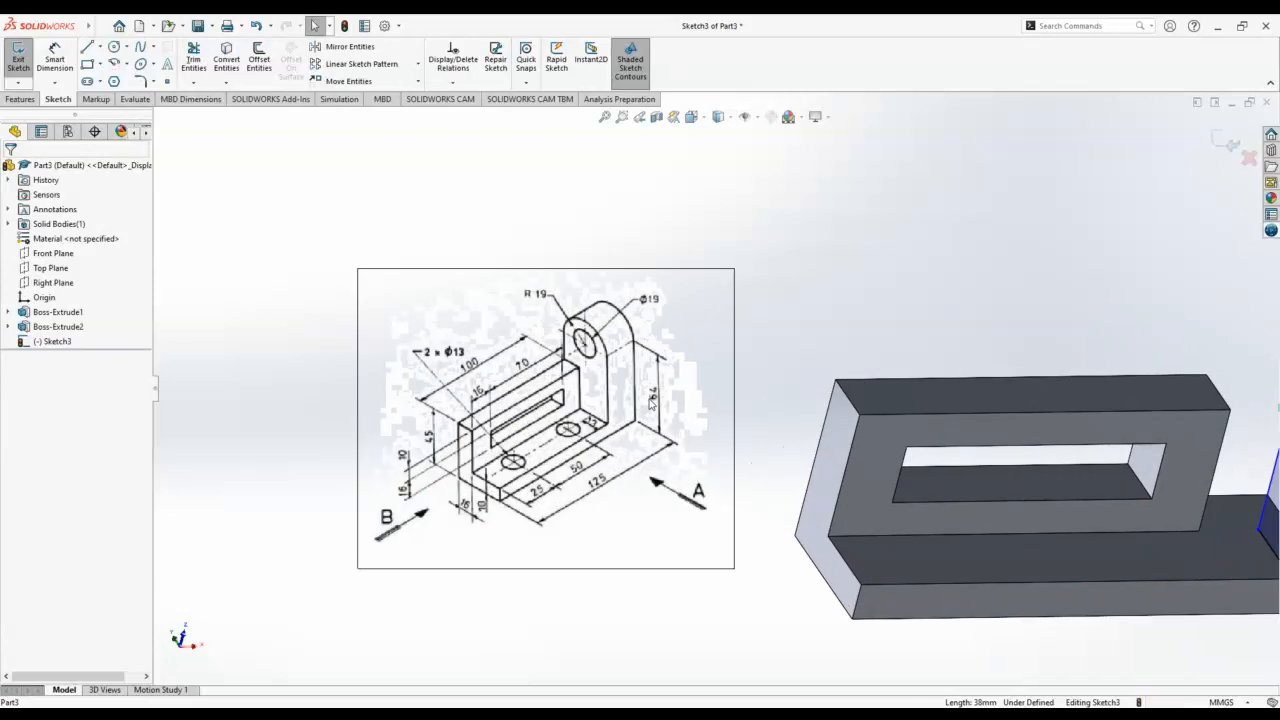
scroll(714, 393, "up", 3)
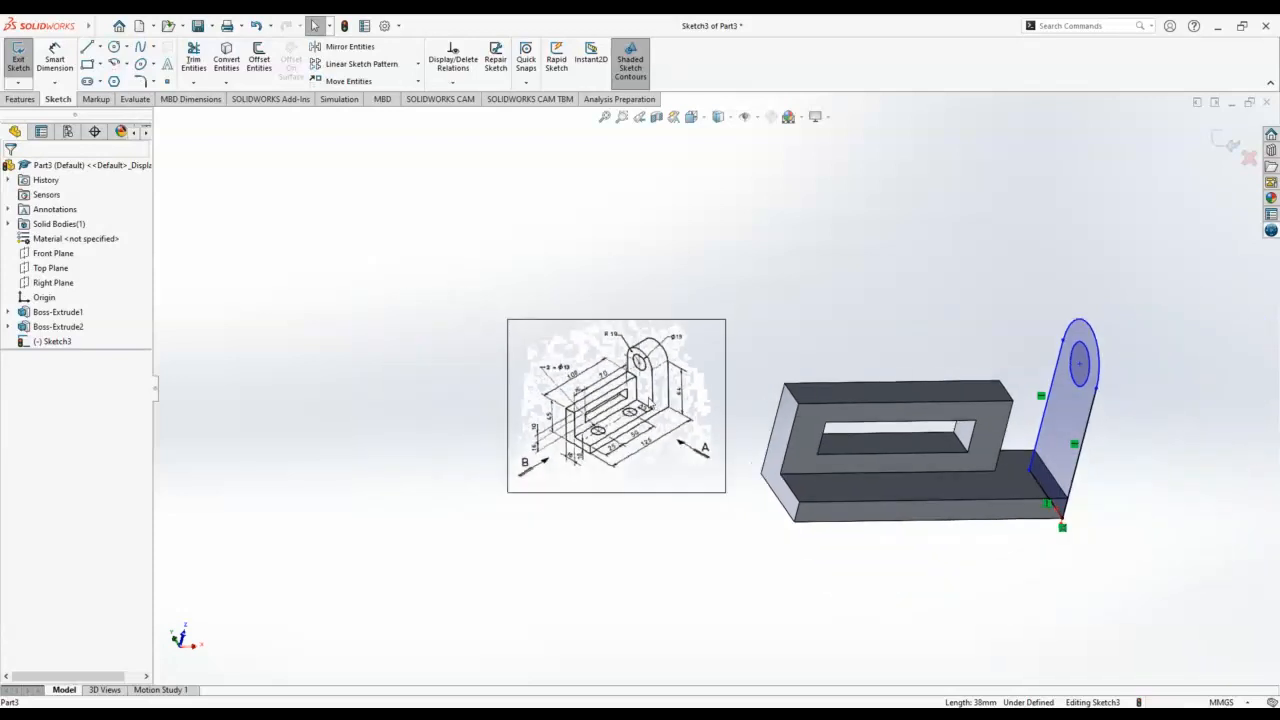
left_click(55, 58)
left_click(1097, 389)
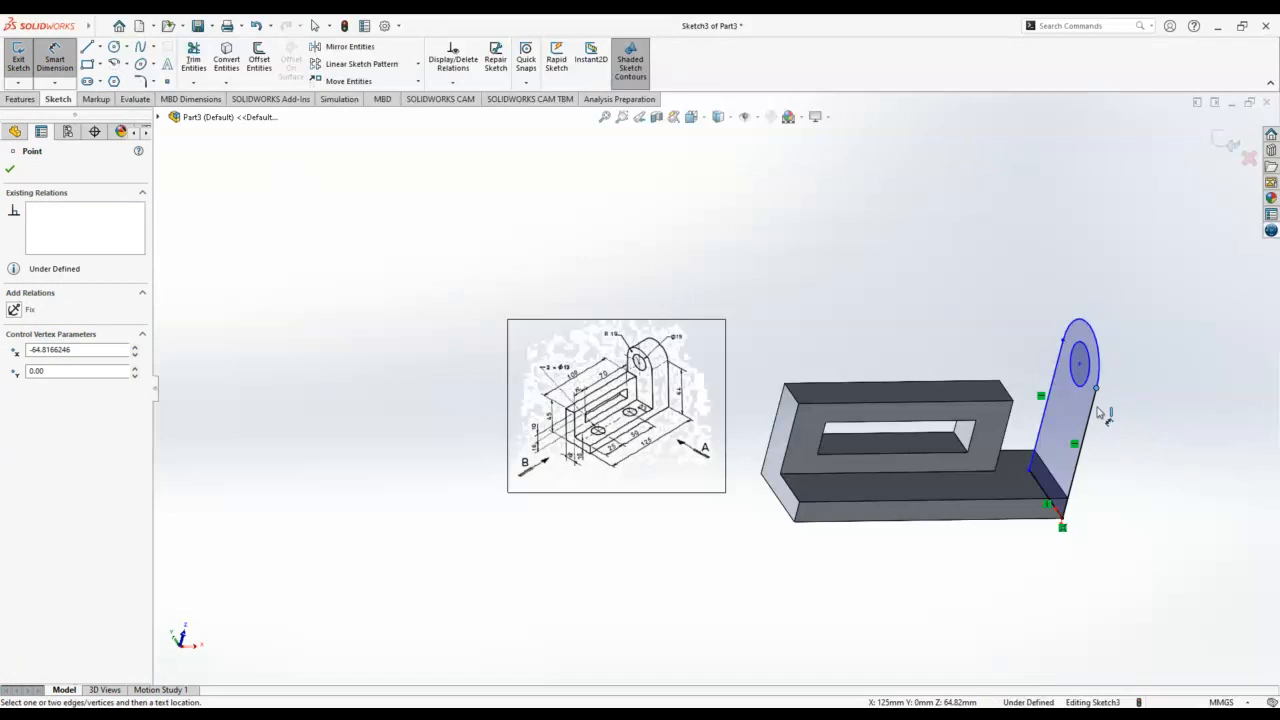
left_click(1063, 526)
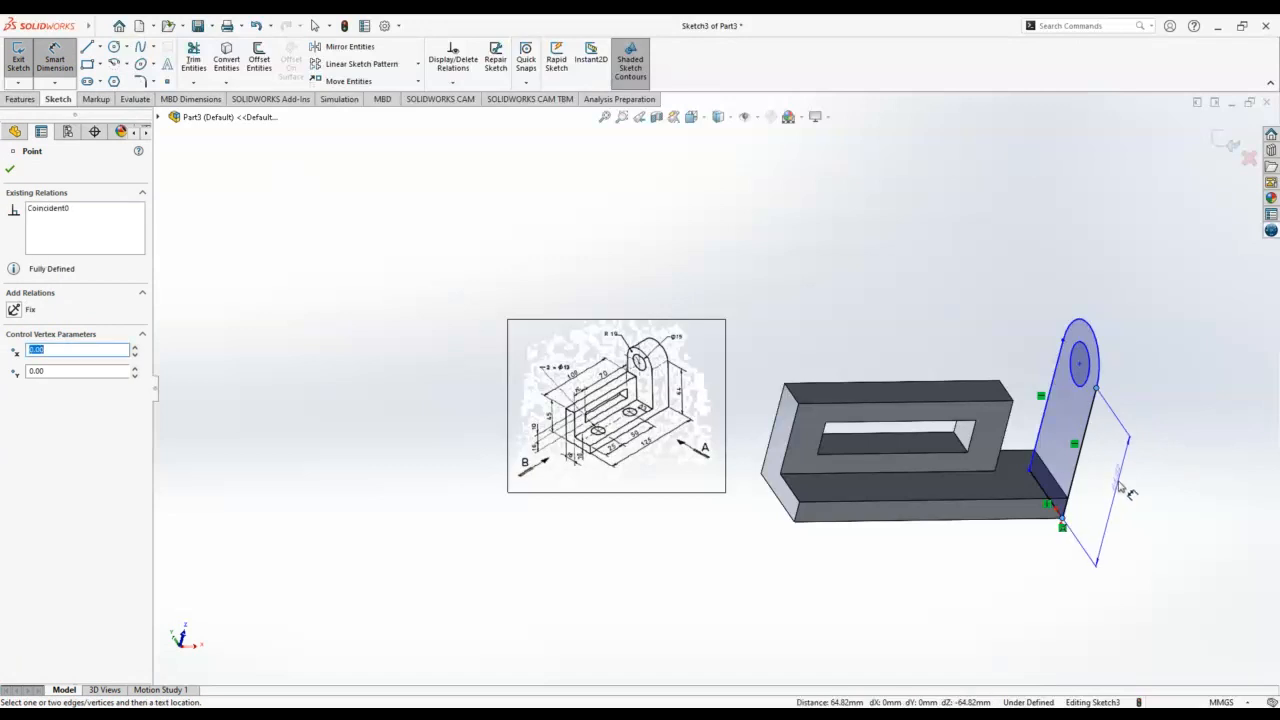
left_click(1119, 510)
type("64")
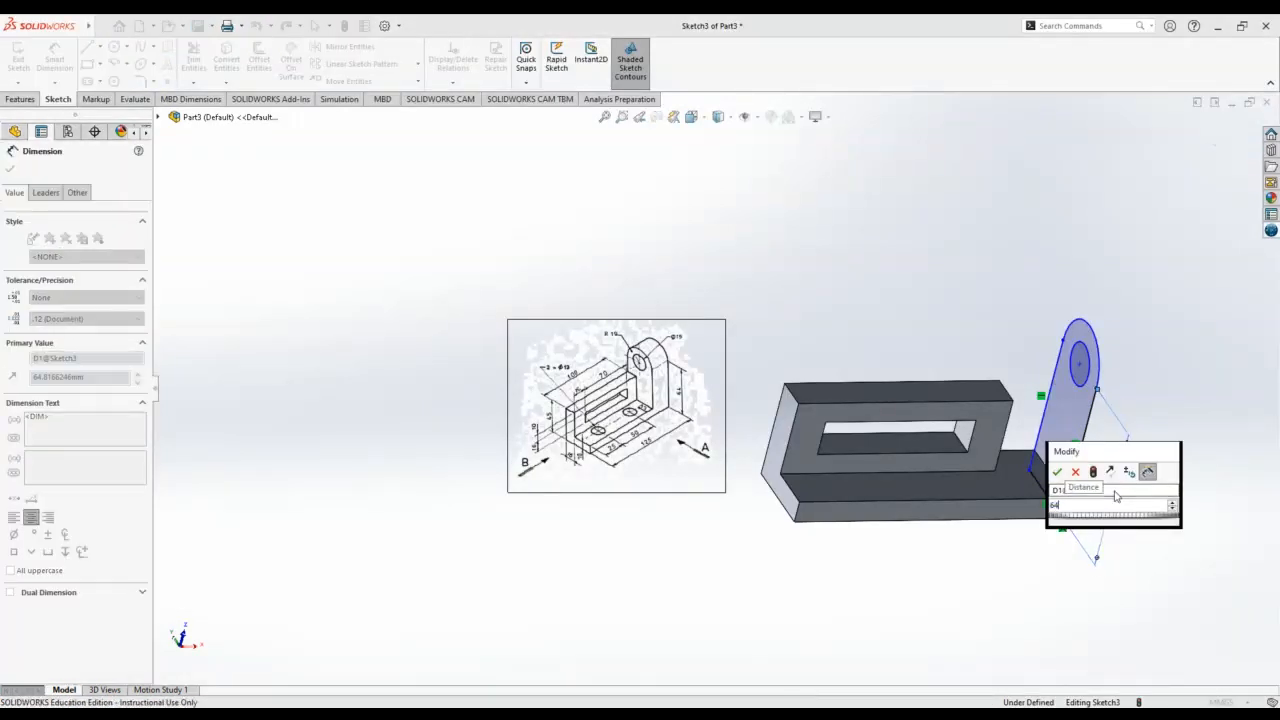
key("Return")
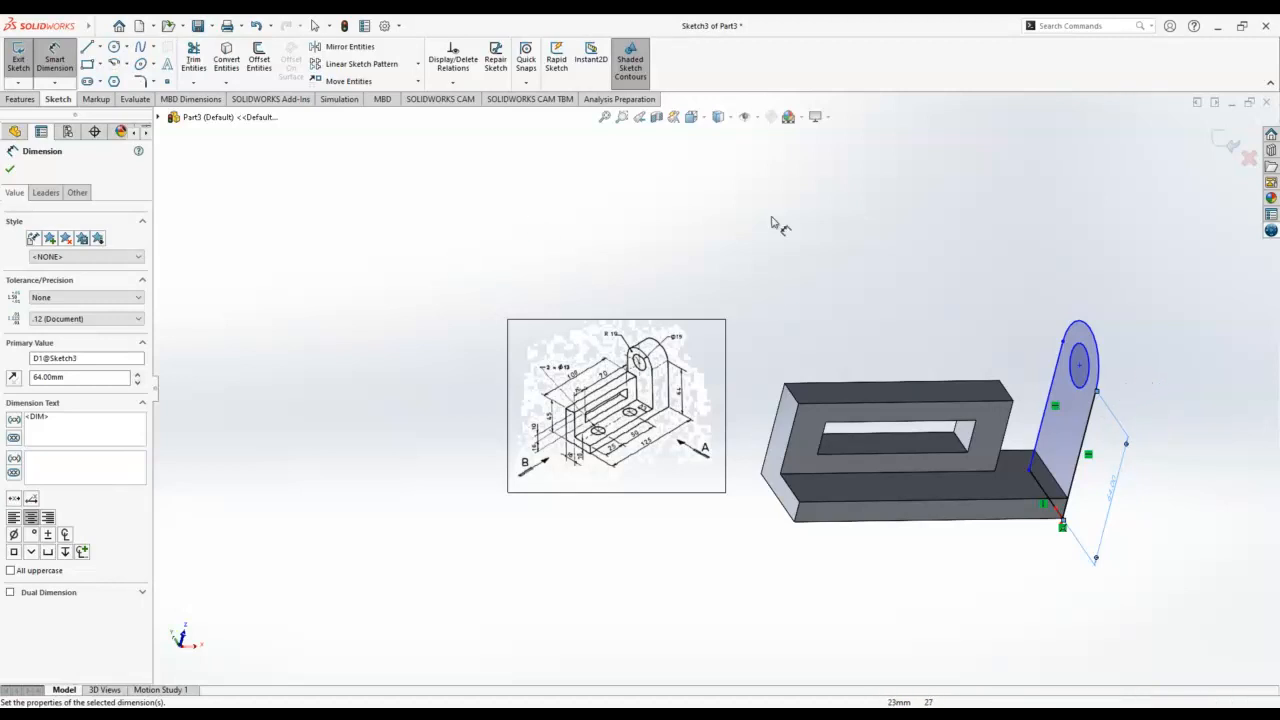
left_click(1232, 146)
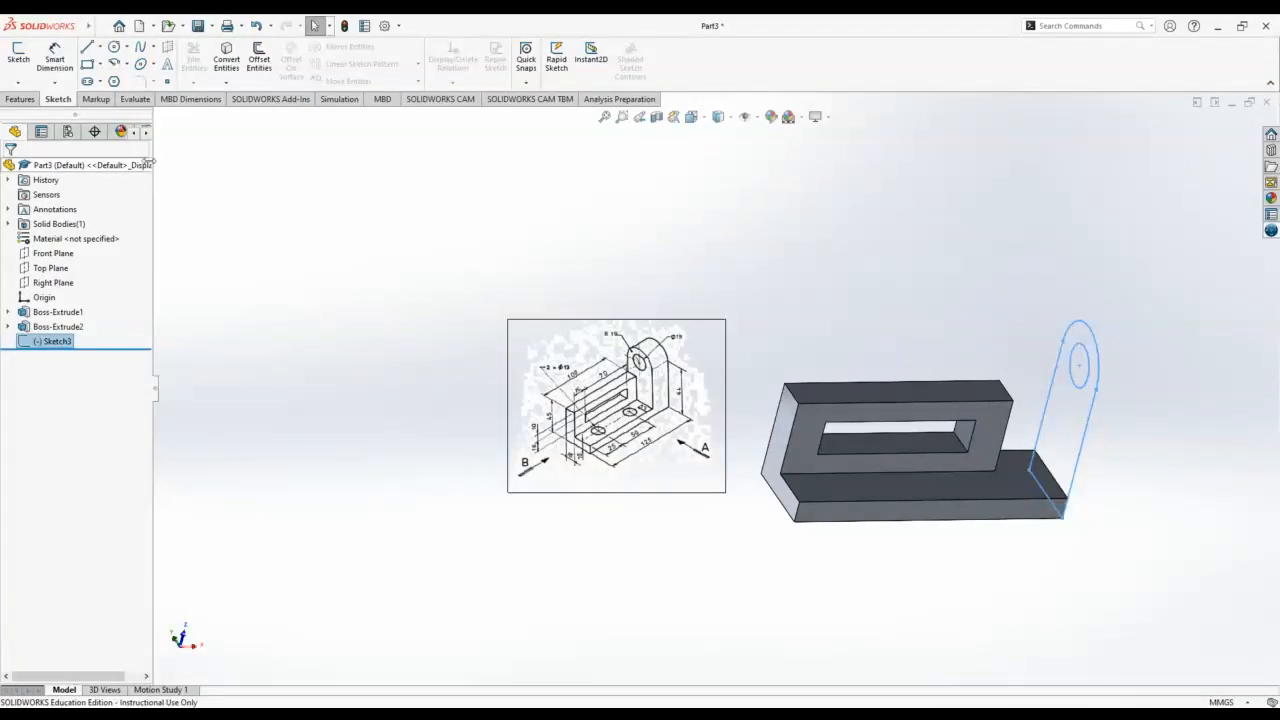
- Extrude the lug profile in the reversed direction with Up To Surface, ending at the slotted wall's end face
left_click(20, 99)
left_click(24, 58)
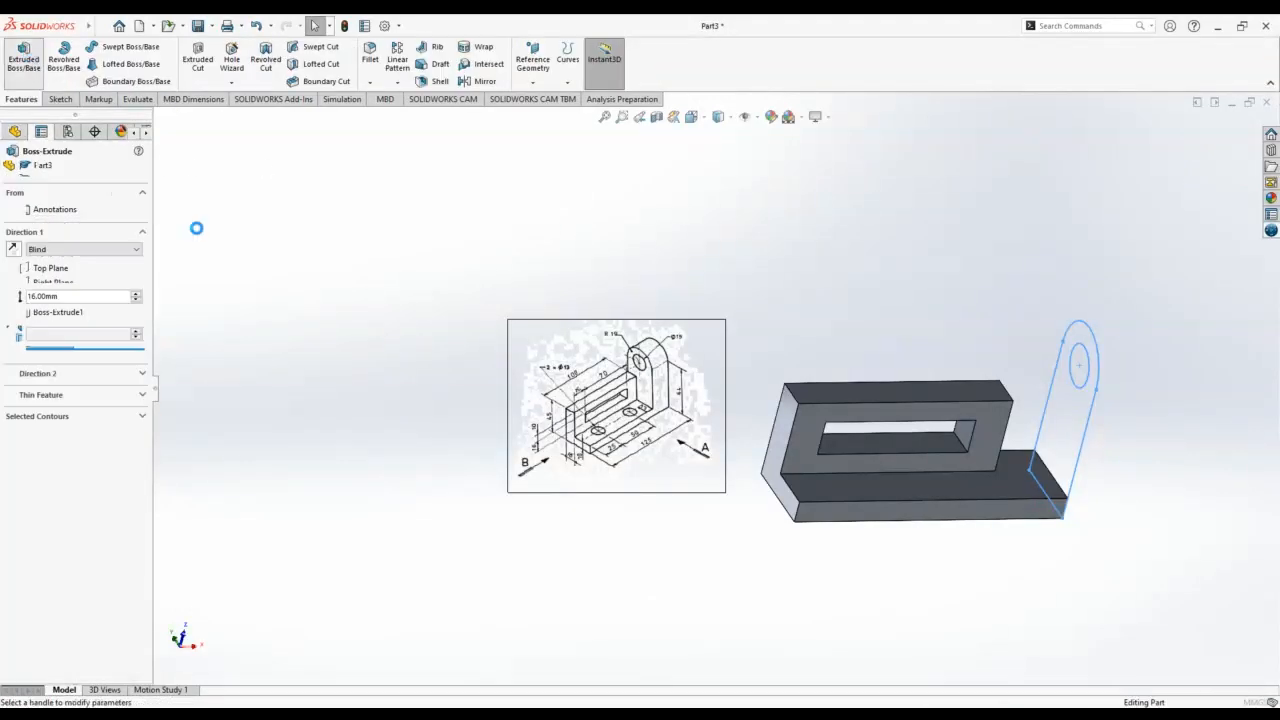
left_click(50, 252)
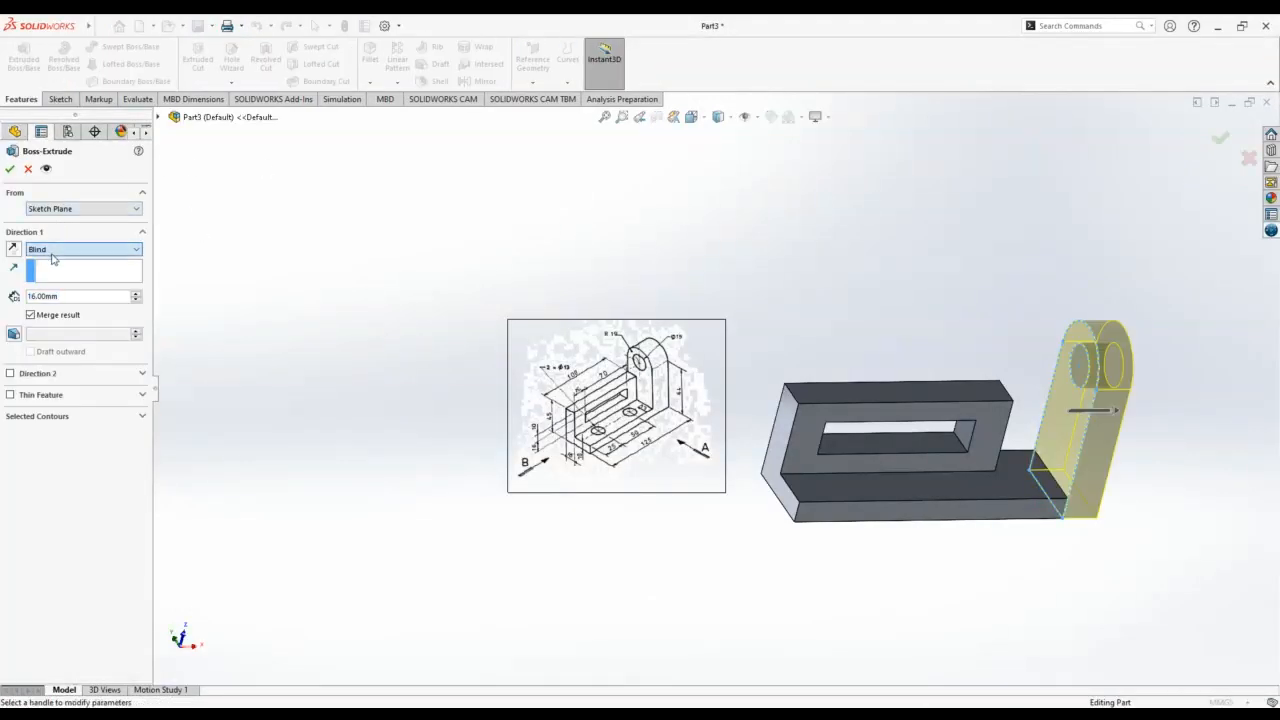
left_click(60, 290)
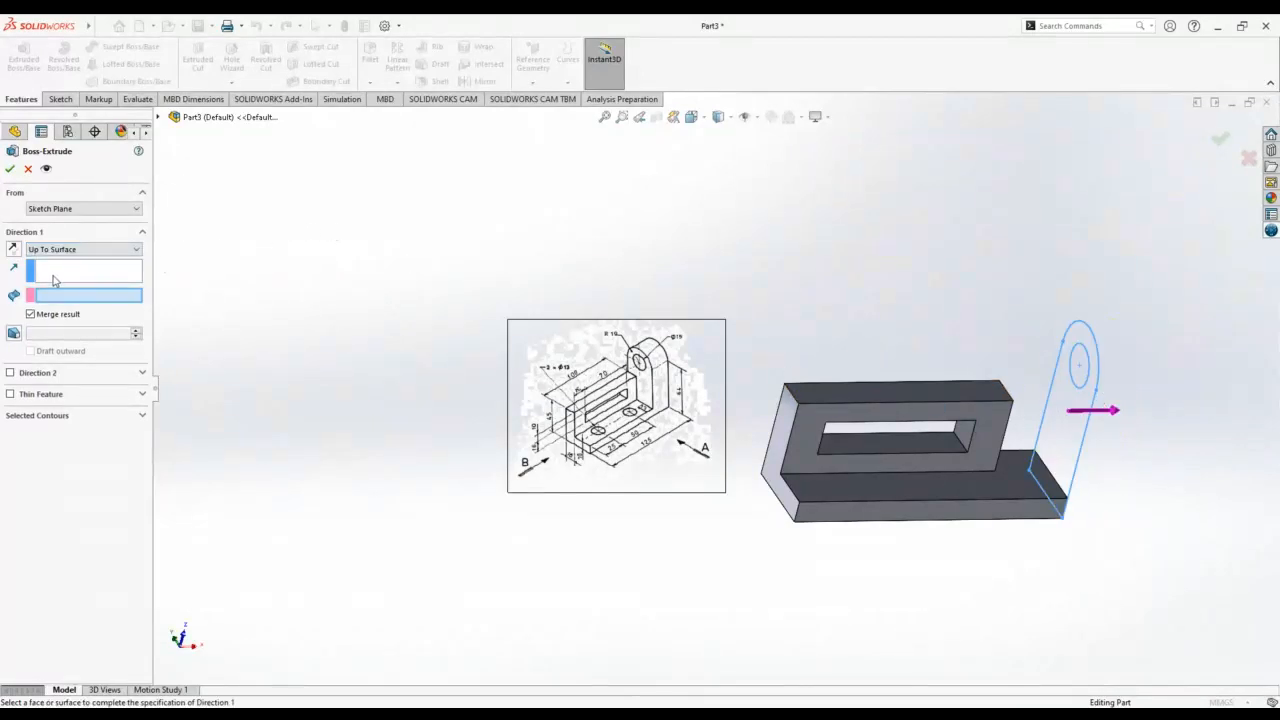
left_click(13, 249)
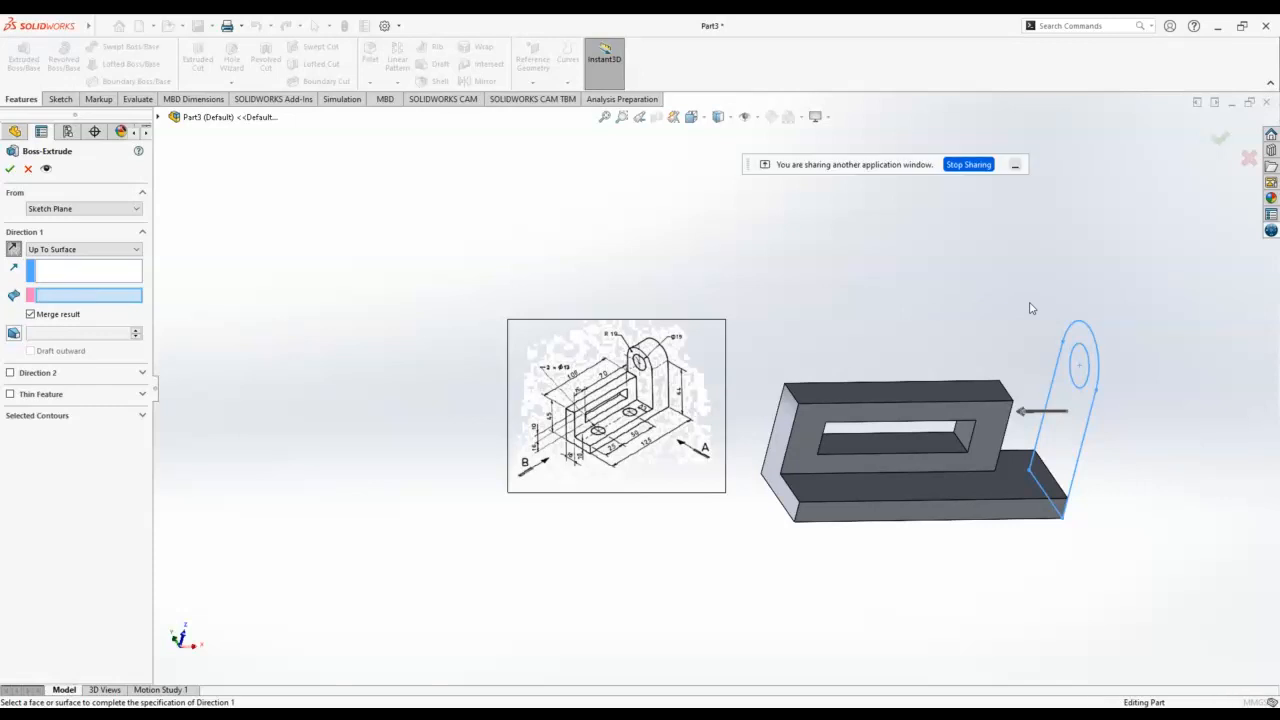
middle_click_drag(1031, 306, 991, 349)
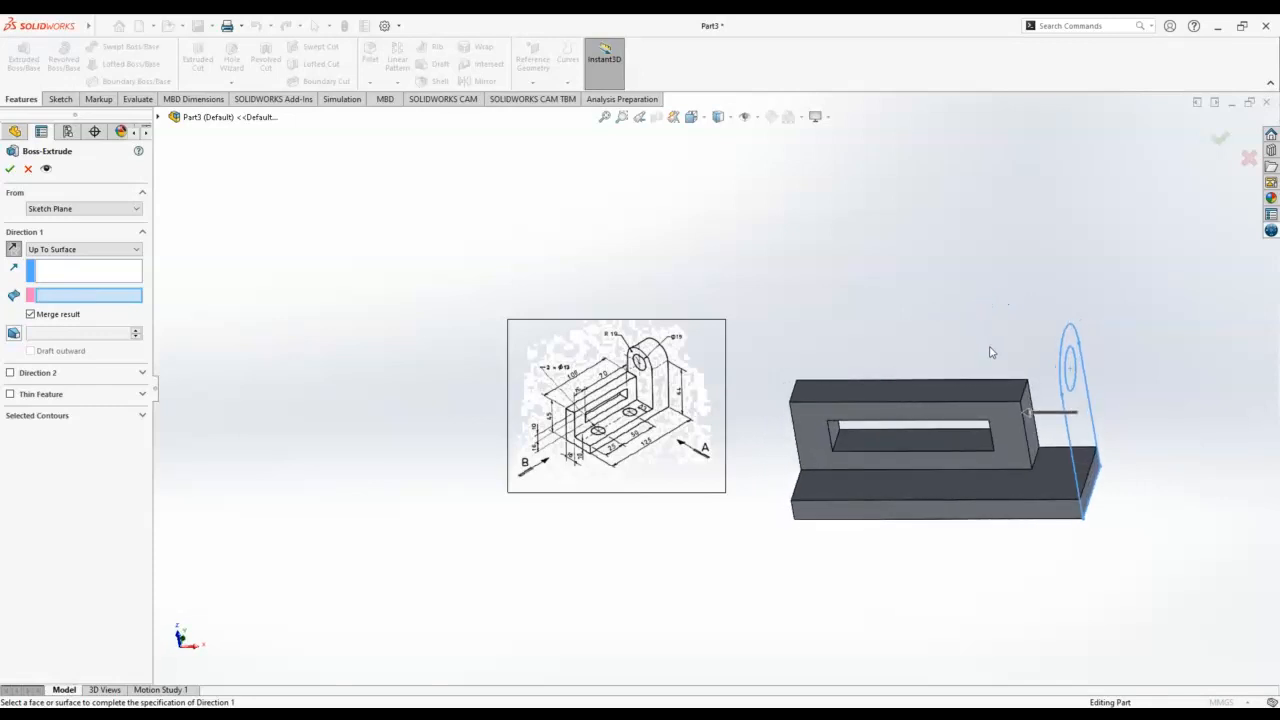
left_click(1030, 440)
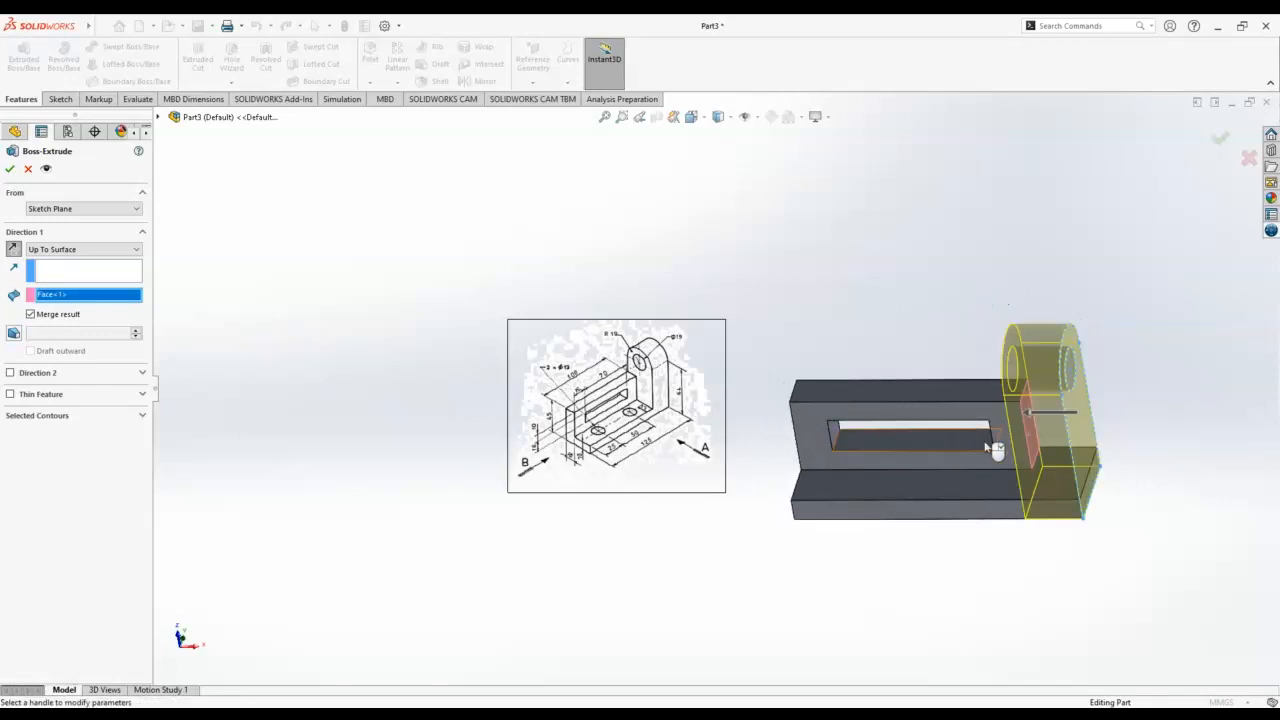
left_click(10, 169)
- Create a reference point at the centre of the base plate's upper face
mouse_move(323, 266)
middle_mouse_down()
mouse_move(434, 240)
mouse_move(437, 260)
mouse_move(409, 283)
mouse_move(403, 240)
mouse_move(458, 241)
mouse_move(440, 283)
middle_mouse_up()
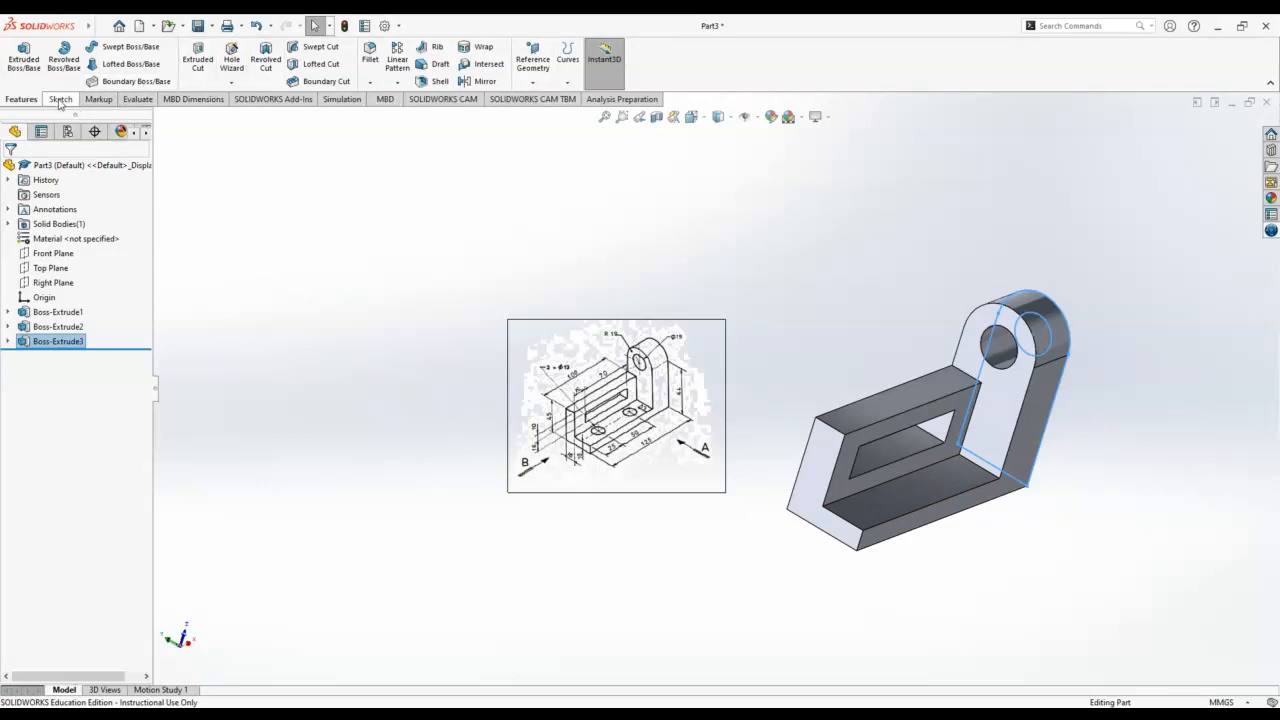
left_click(526, 86)
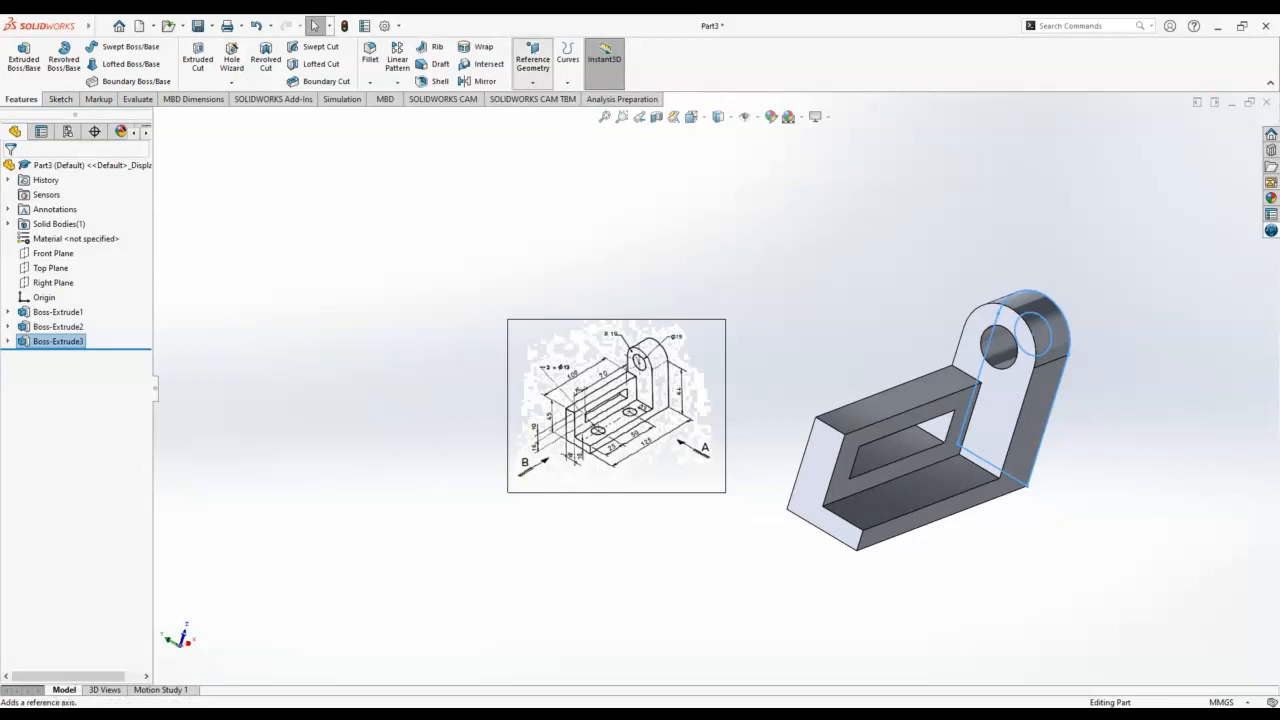
left_click(537, 150)
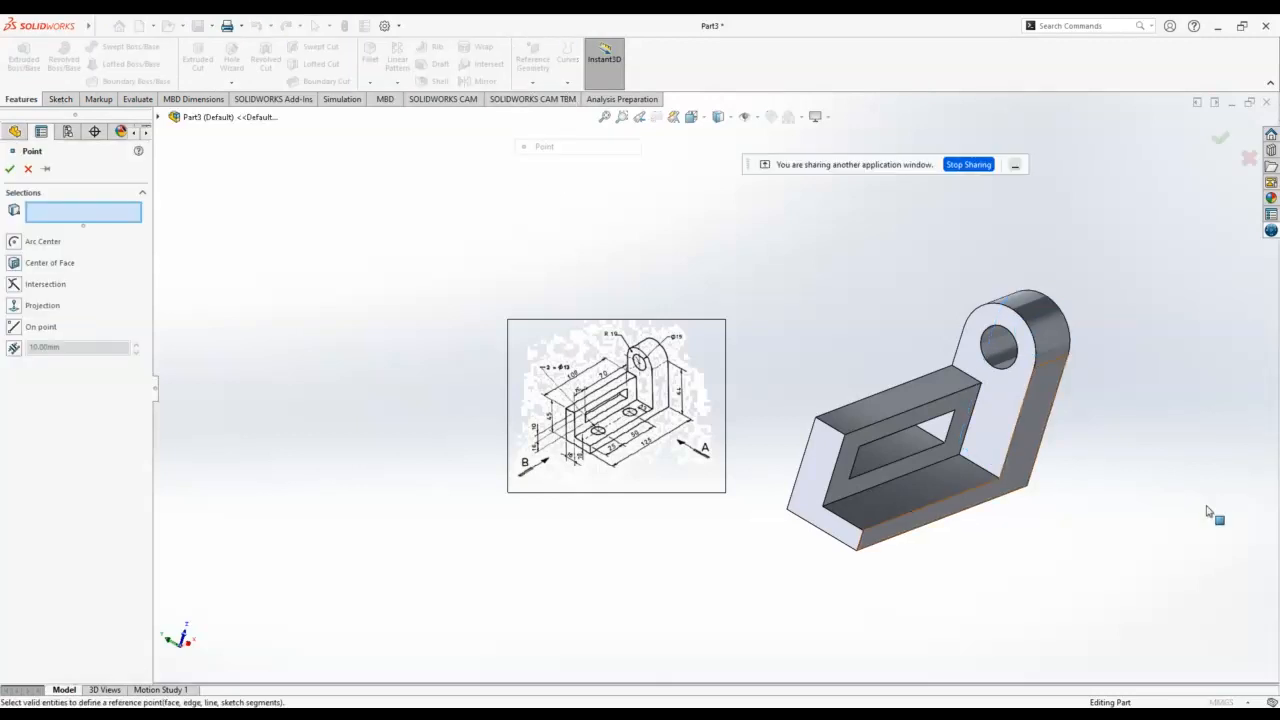
left_click(957, 481)
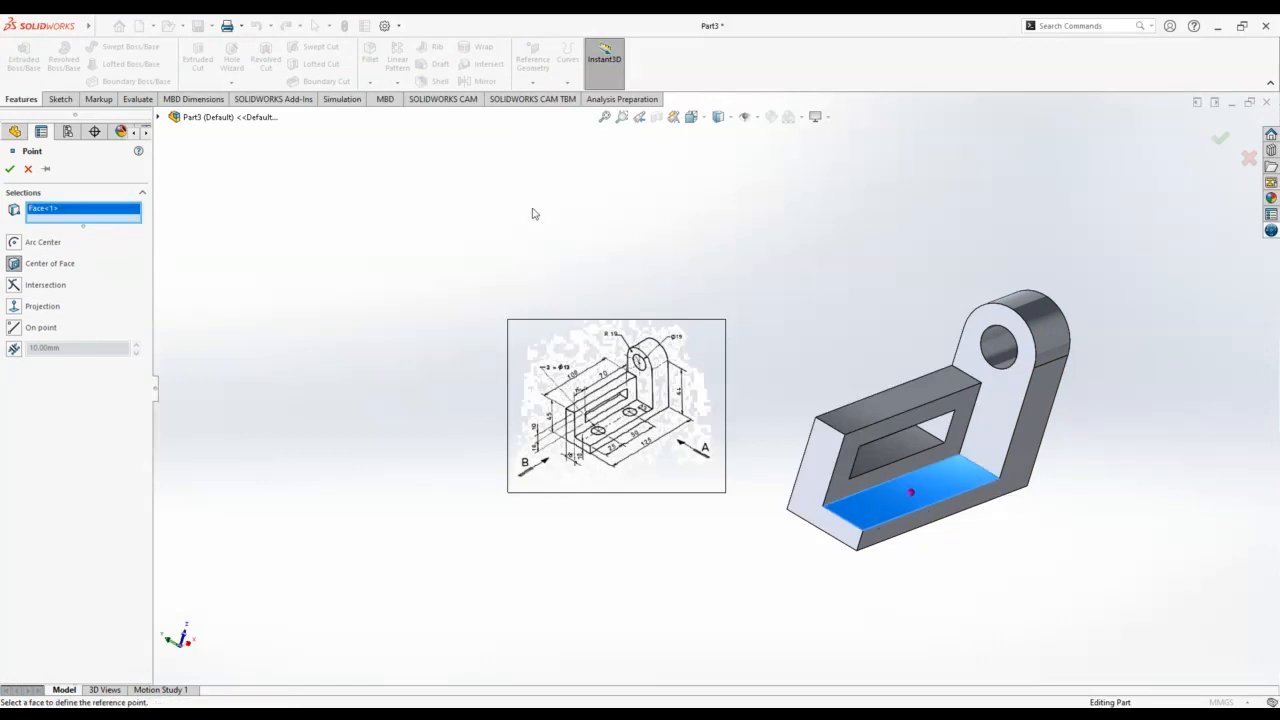
left_click(10, 170)
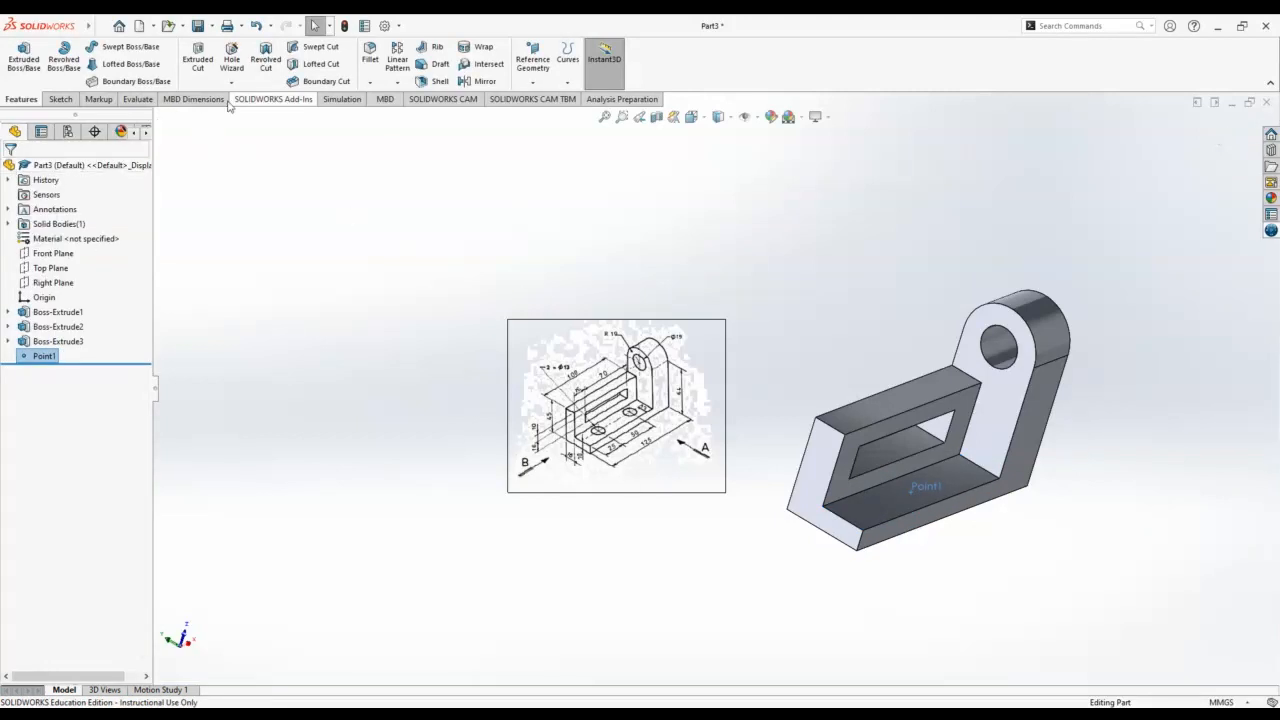
left_click(535, 87)
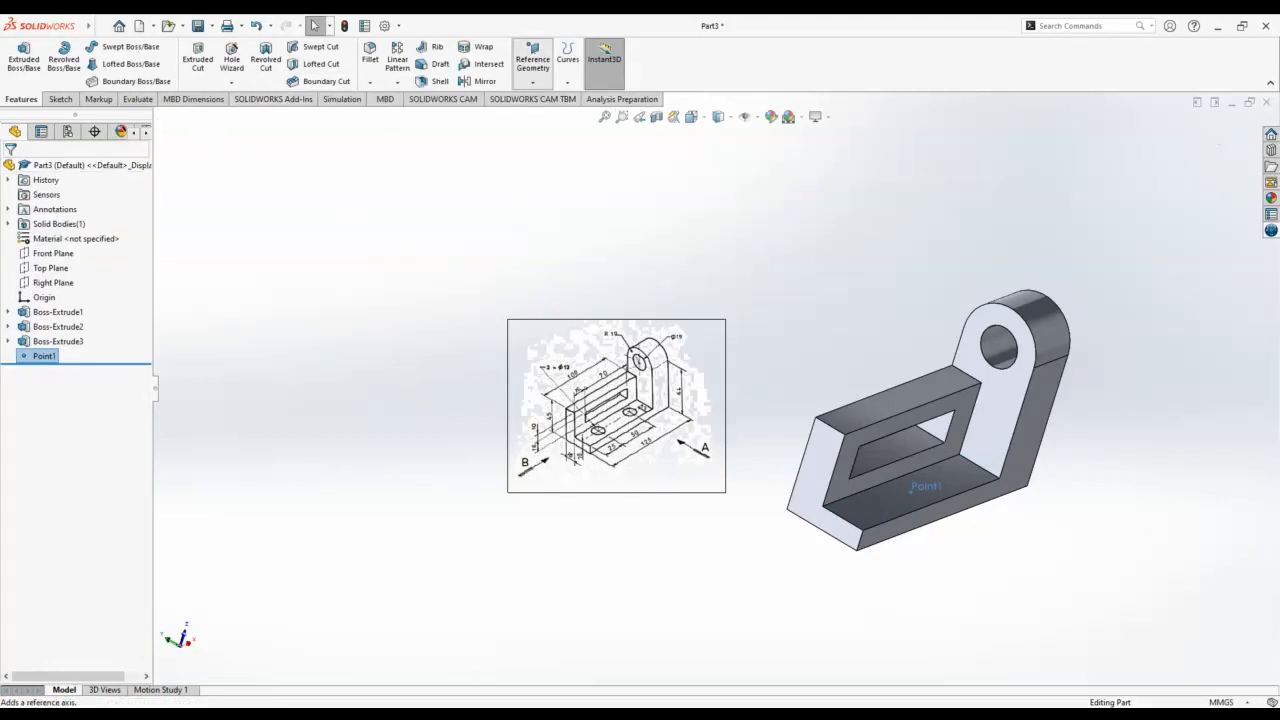
left_click(867, 501)
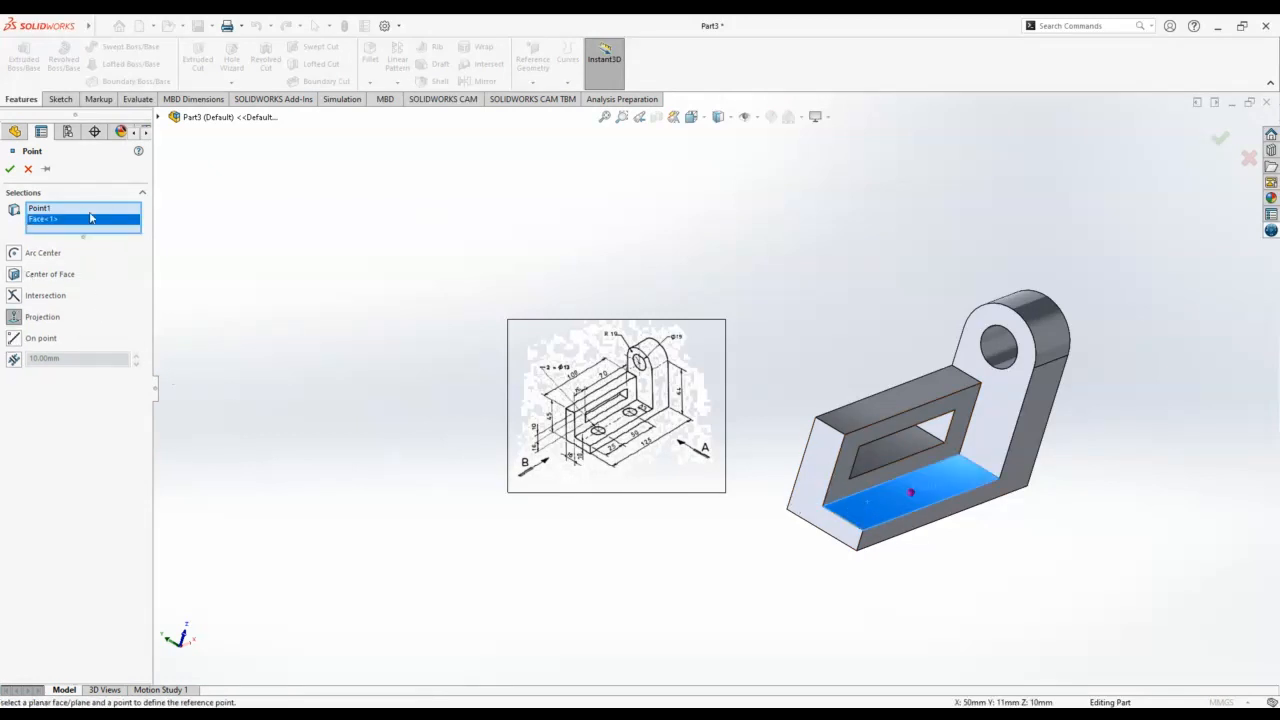
left_click(30, 172)
- Delete the reference point from the base plate's upper face
scroll(937, 513, "down", 5)
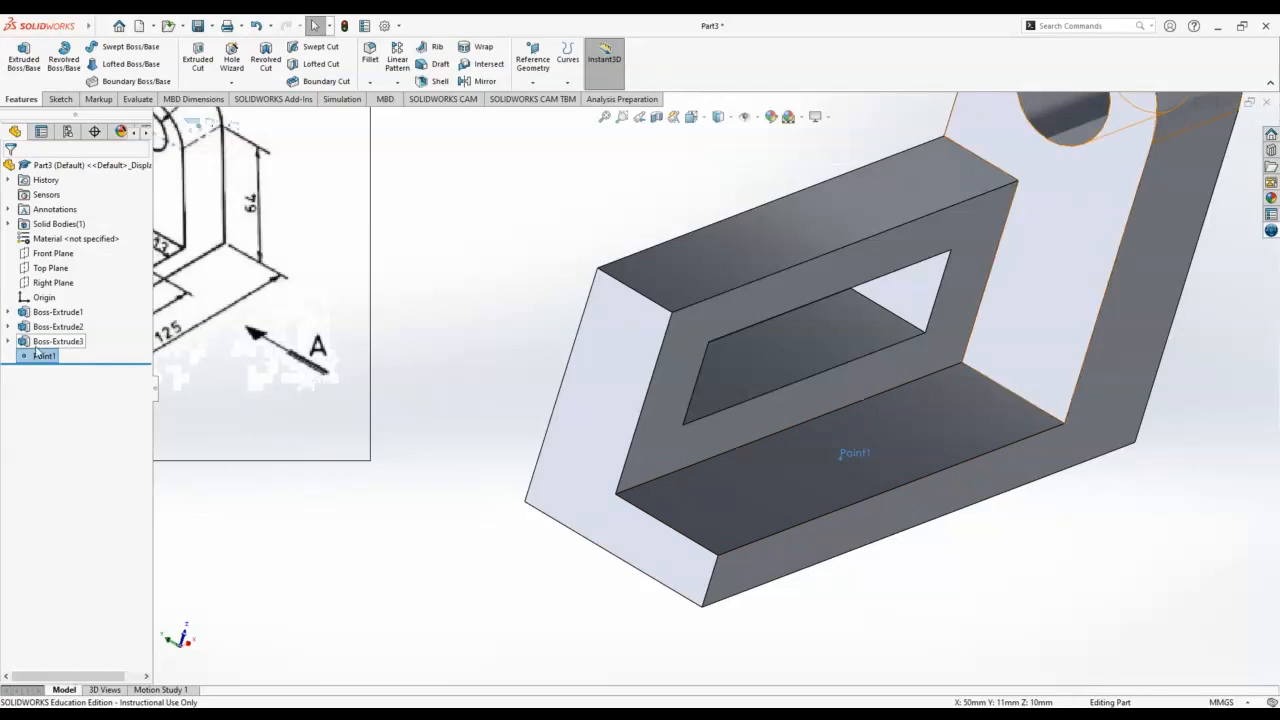
key("Delete")
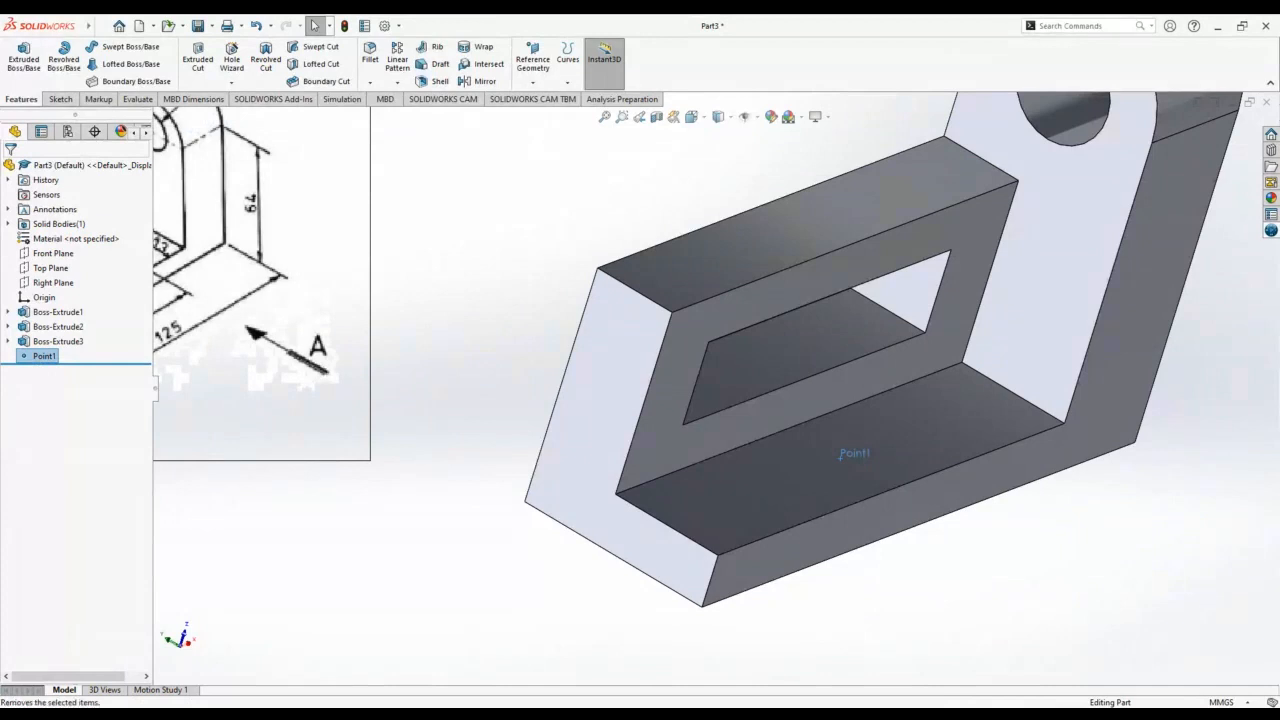
left_click(722, 304)
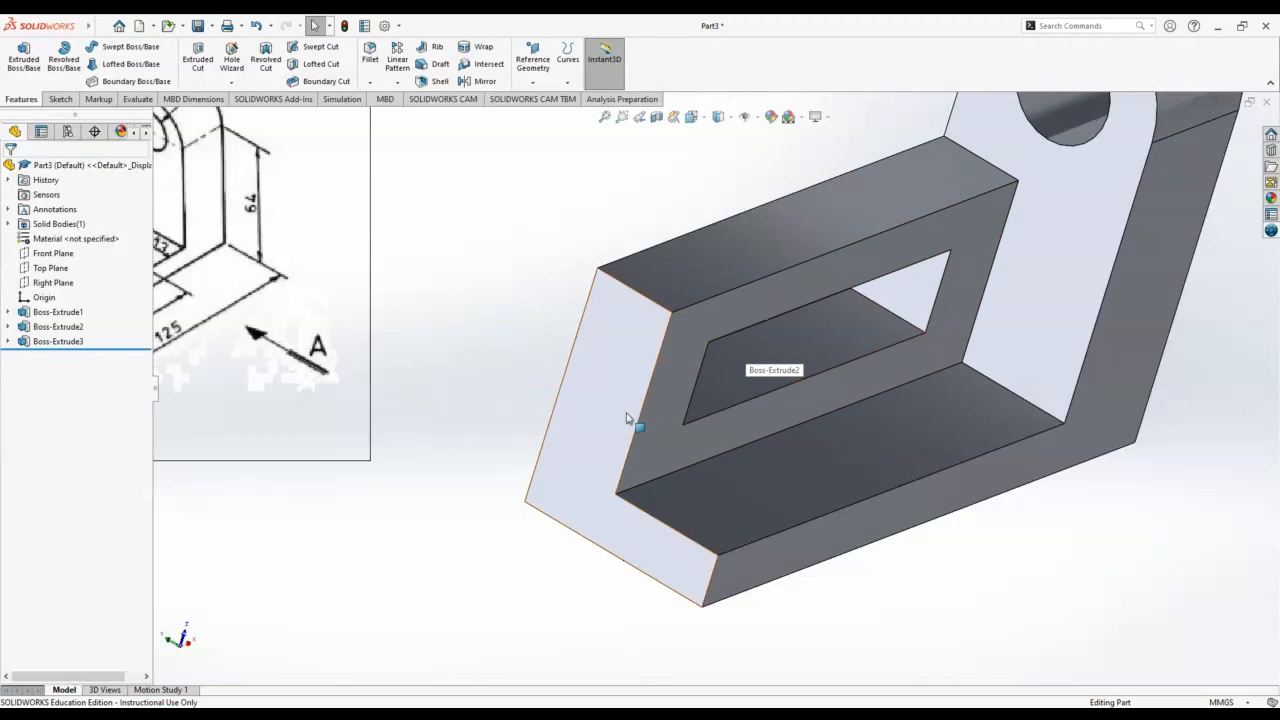
- Sketch a circle about 12 mm in diameter on the base plate's upper face, near the end opposite the lug
scroll(739, 395, "up", 3)
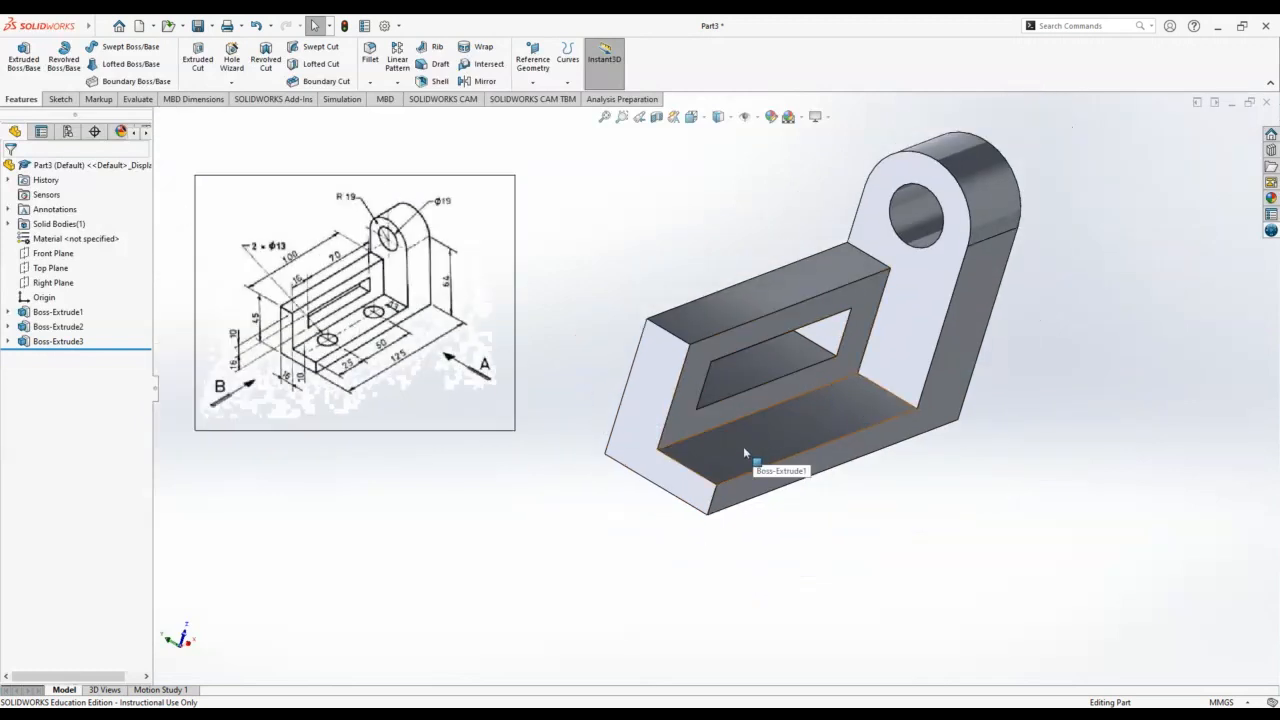
left_click(60, 99)
left_click(18, 58)
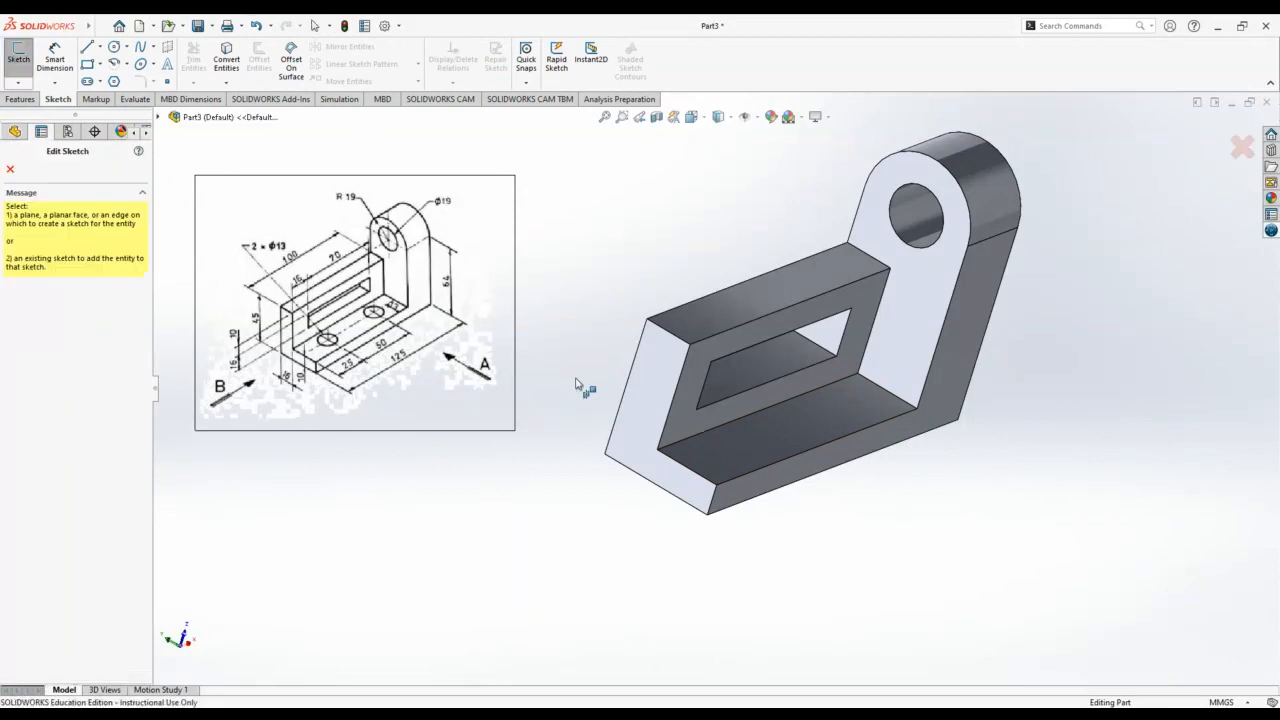
left_click(750, 436)
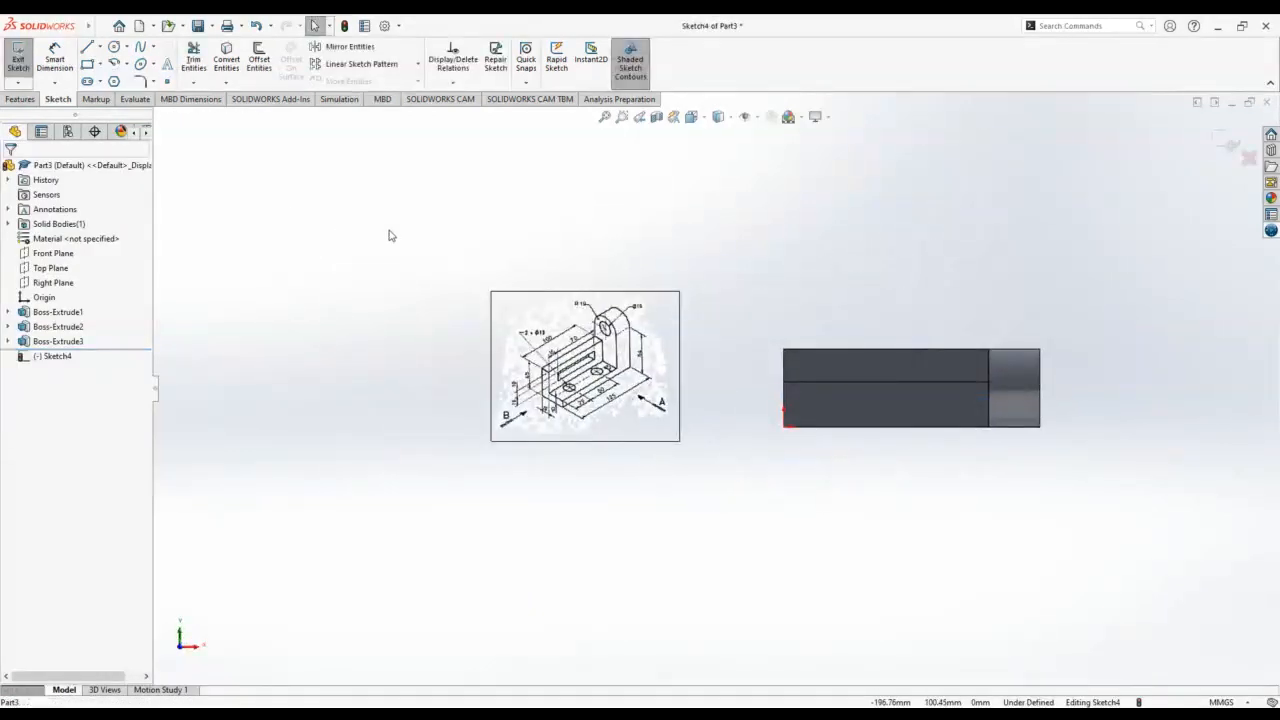
left_click(114, 46)
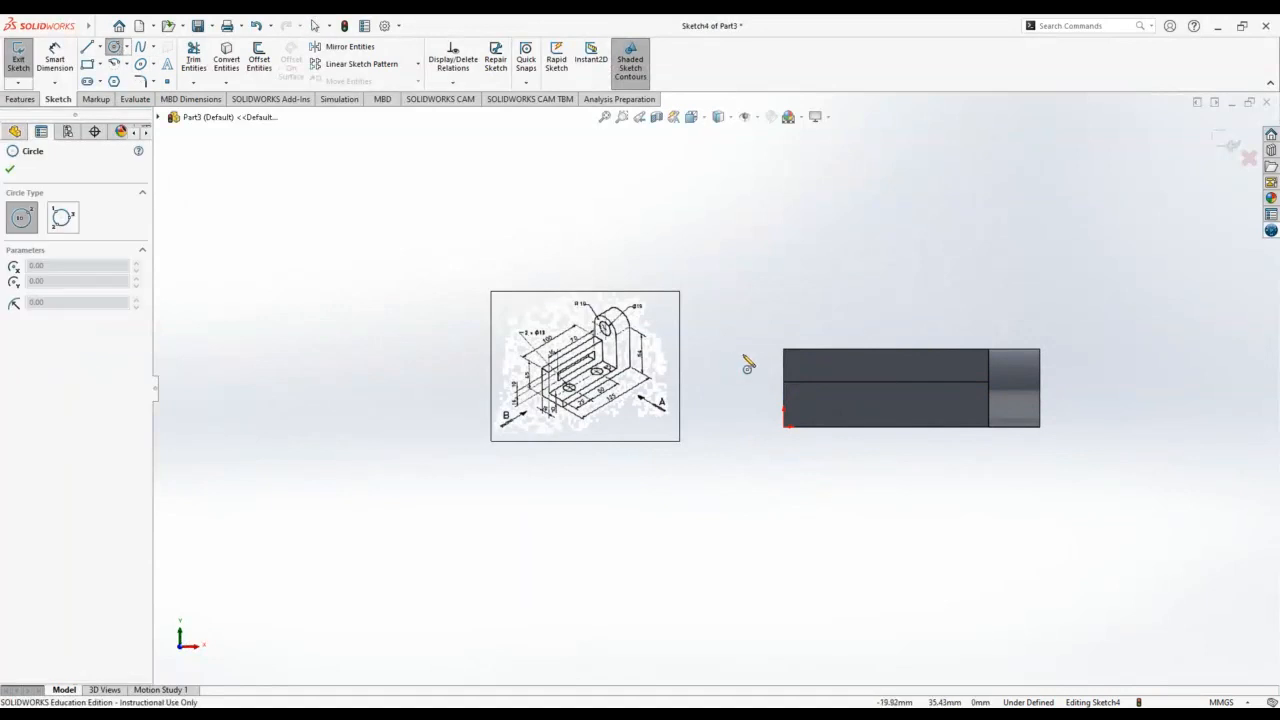
left_click(818, 404)
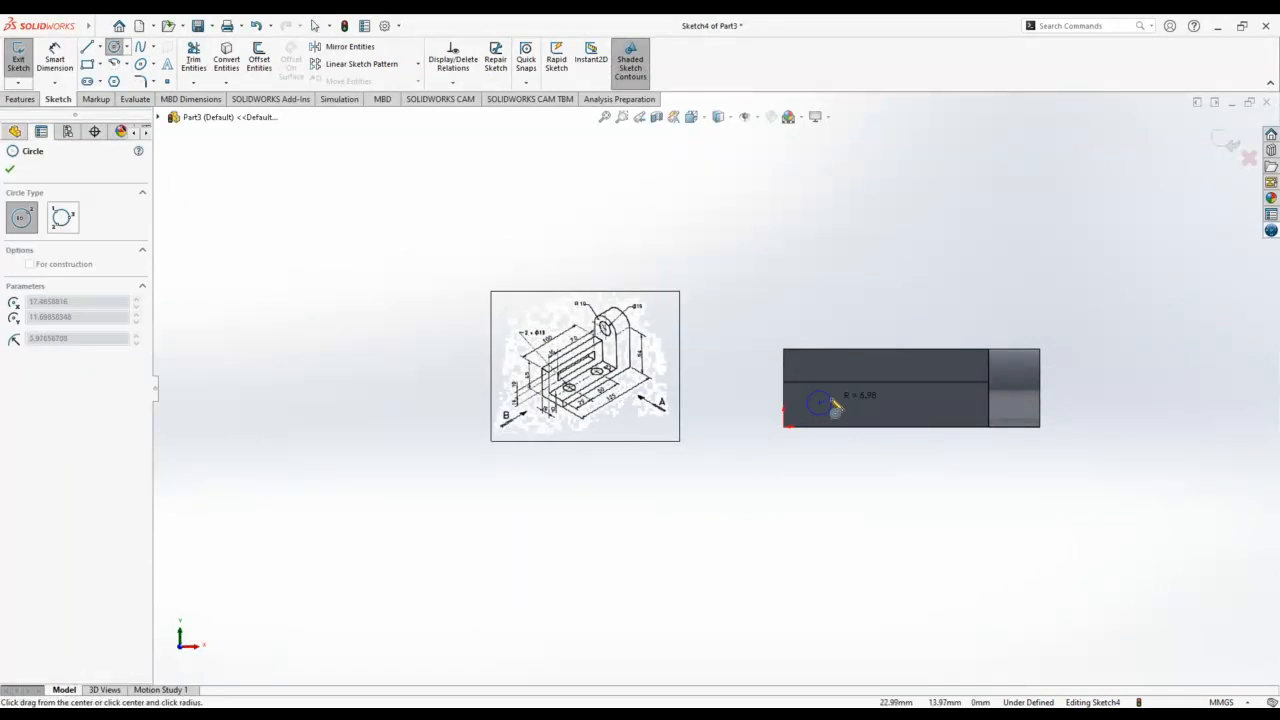
left_click(833, 409)
key("Escape")
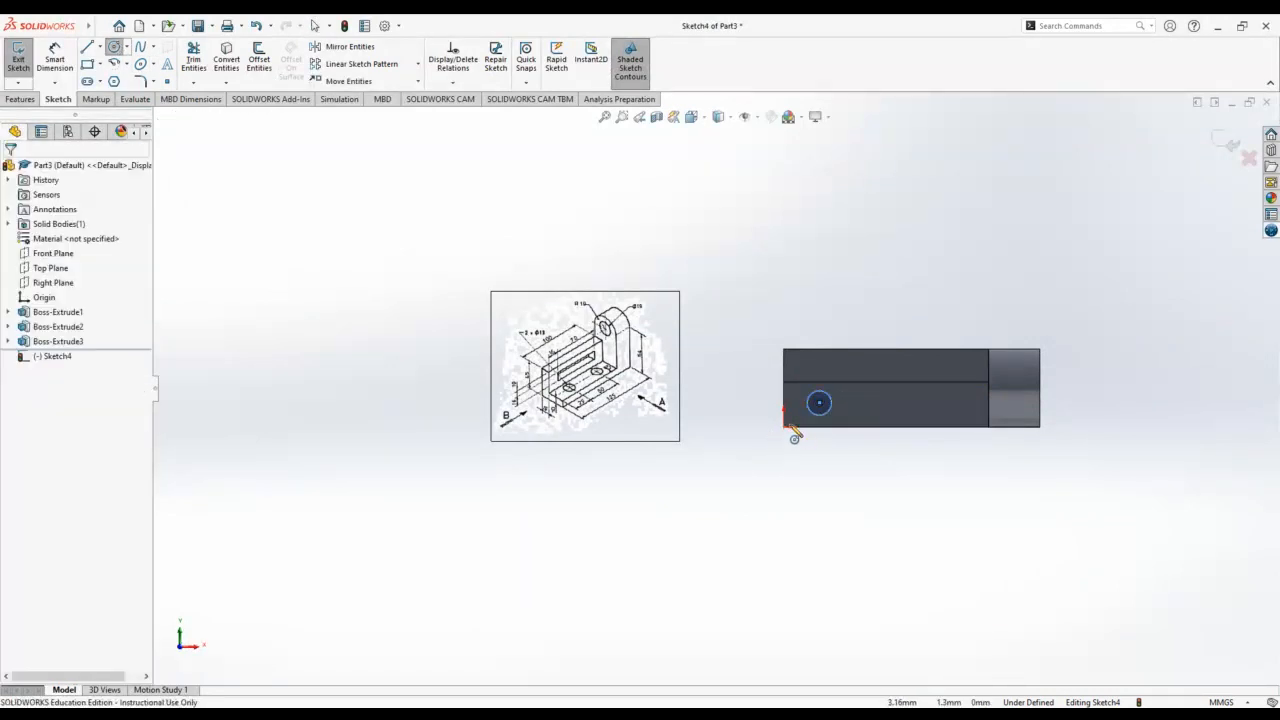
- Dimension the circle's diameter as 13 mm
scroll(825, 427, "down", 3)
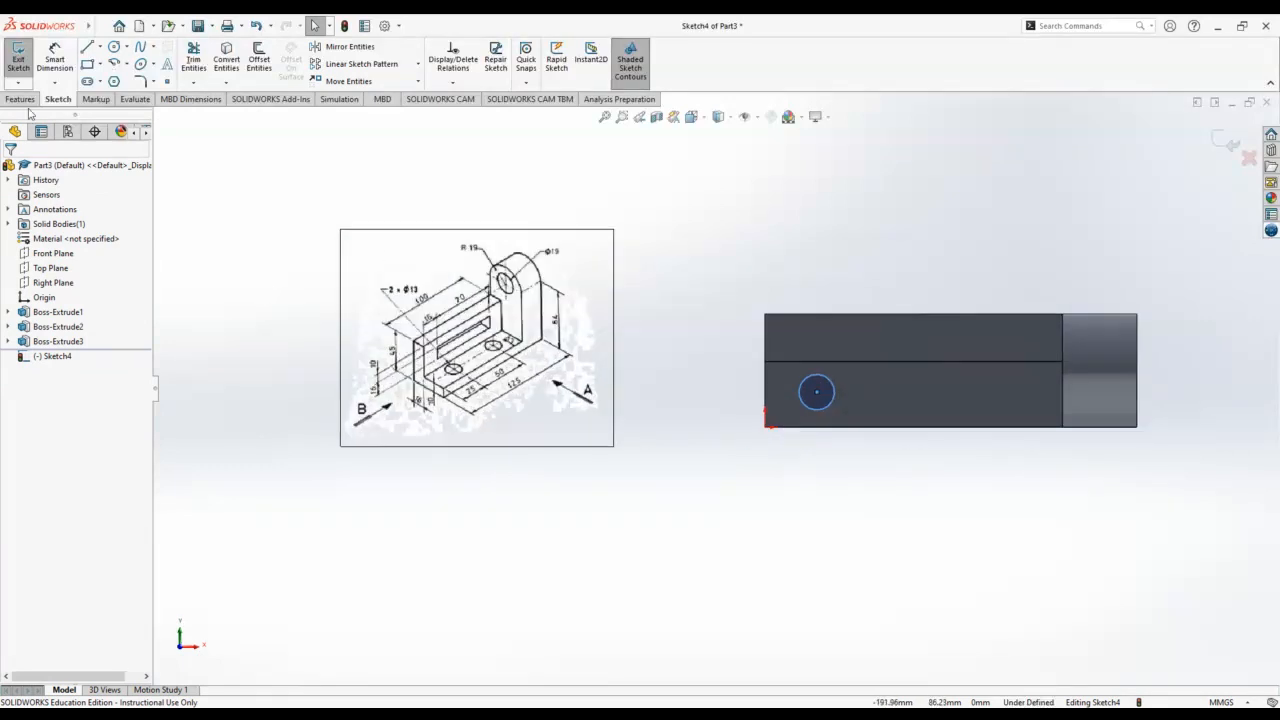
left_click(55, 58)
scroll(492, 390, "down", 4)
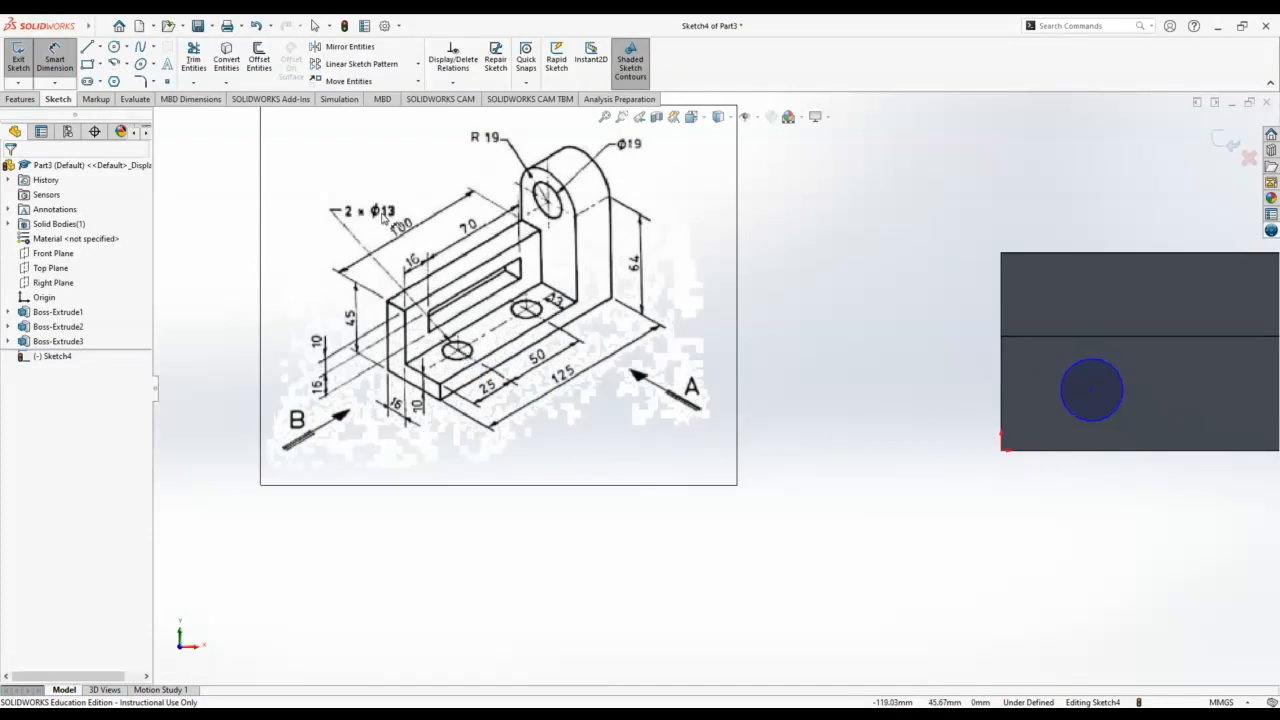
left_click(1090, 428)
left_click(921, 418)
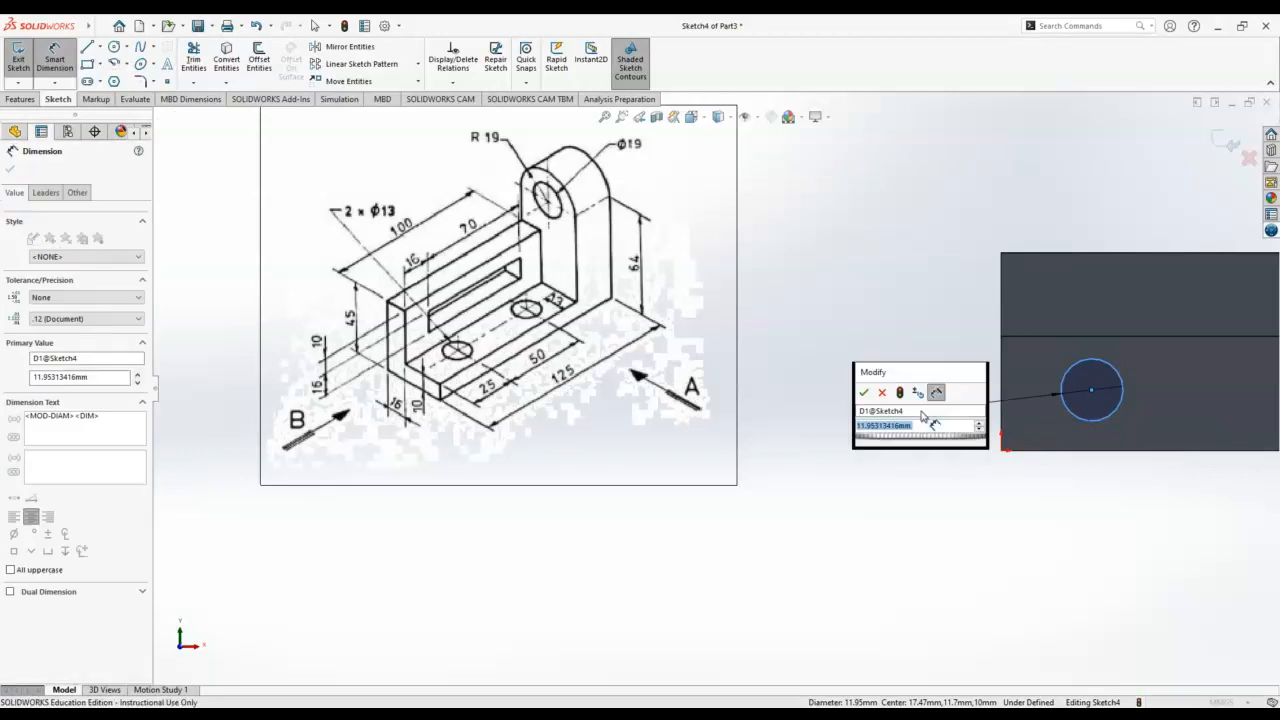
type("13")
key("Return")
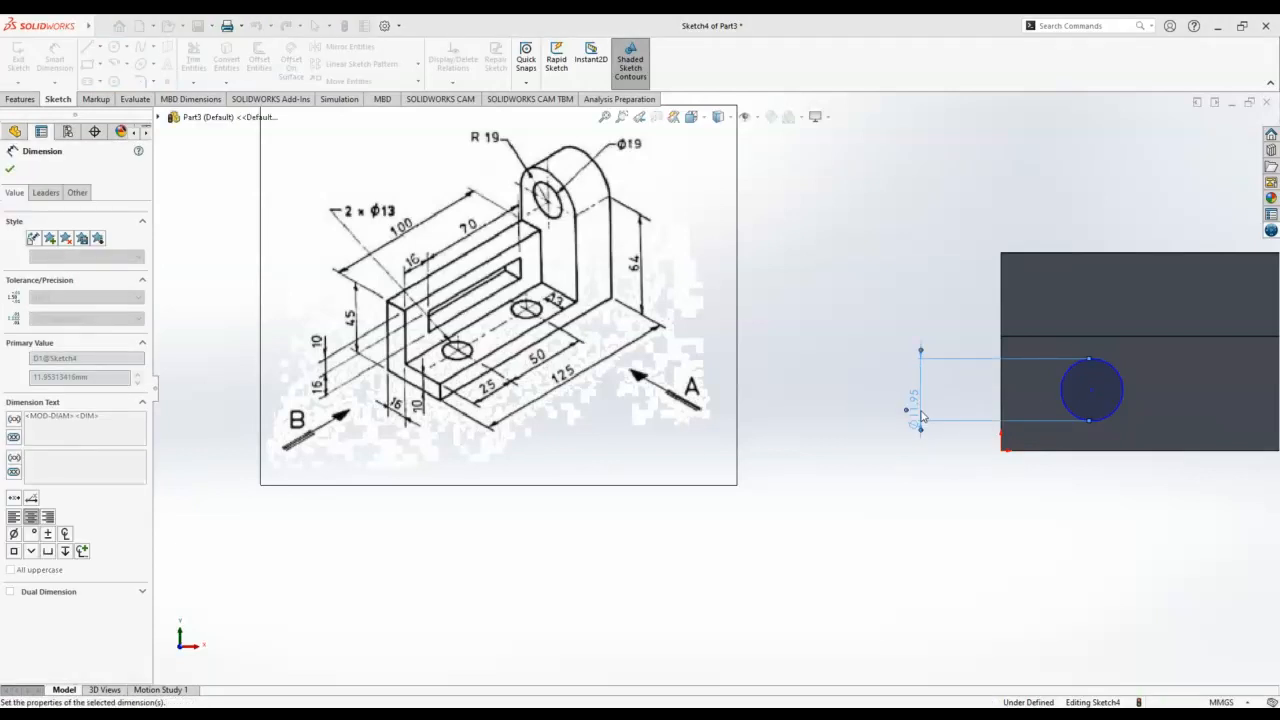
key("Escape")
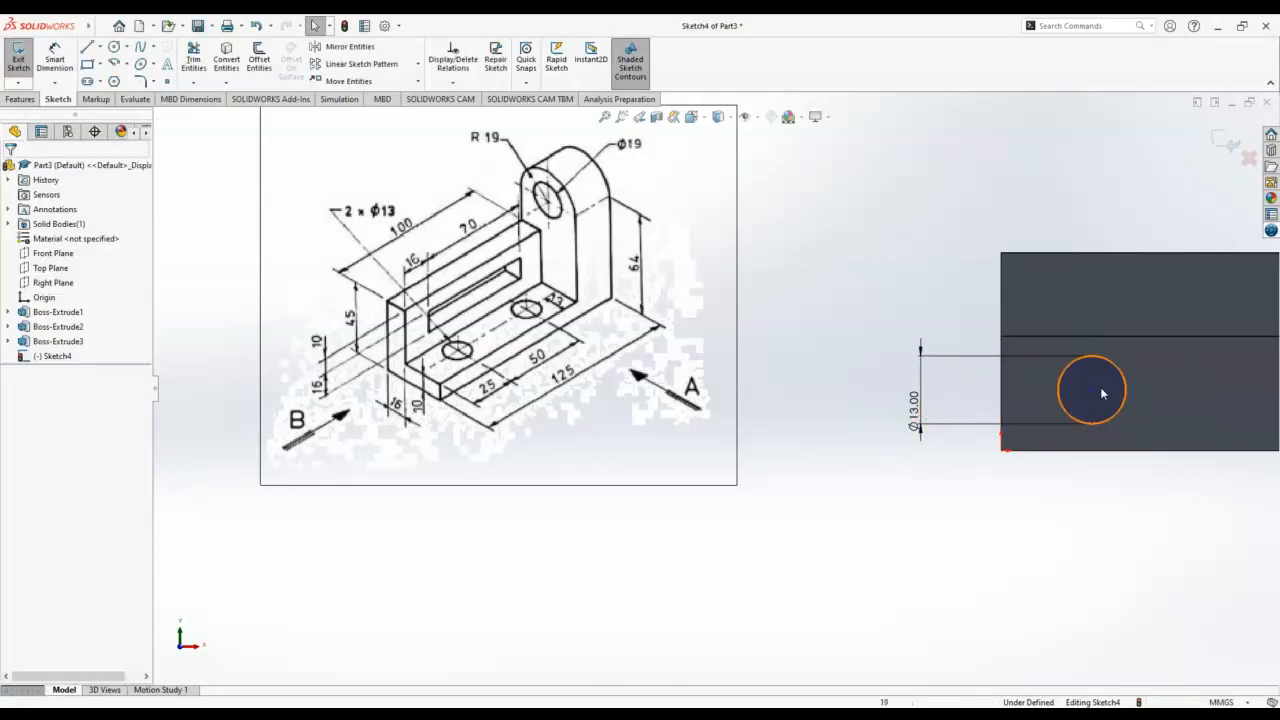
left_click(1091, 389)
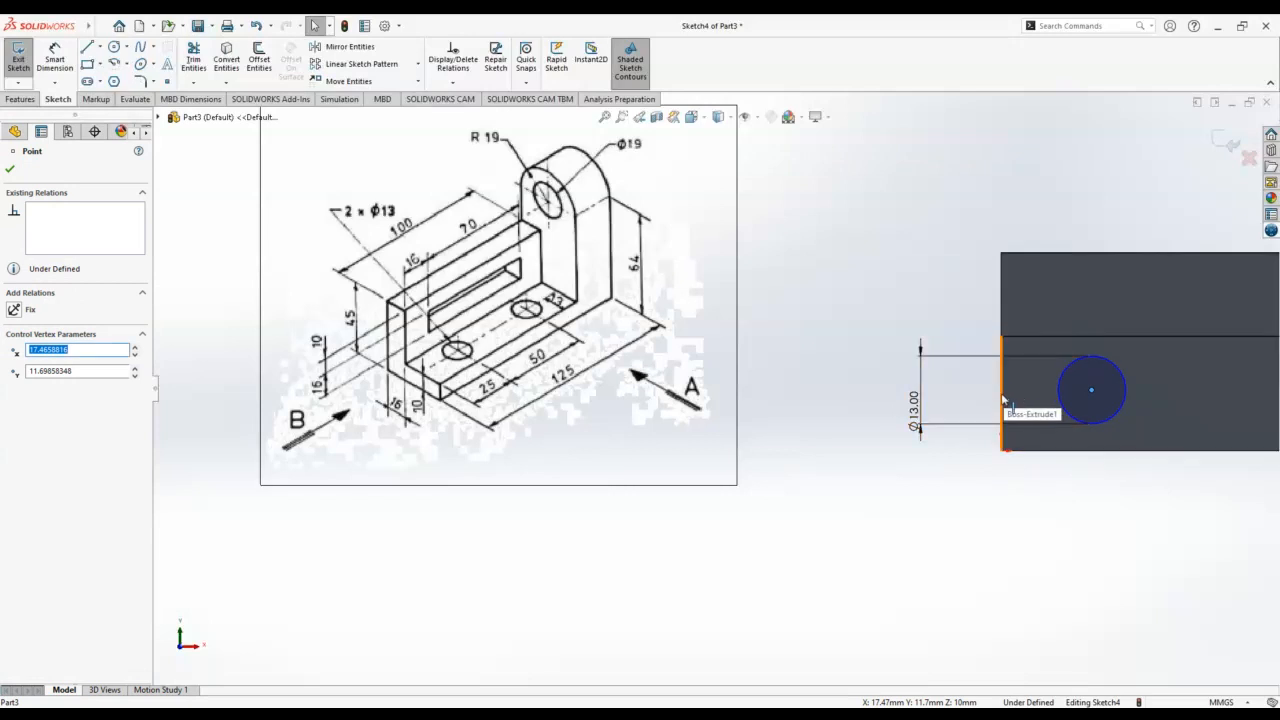
scroll(1000, 395, "down", 3)
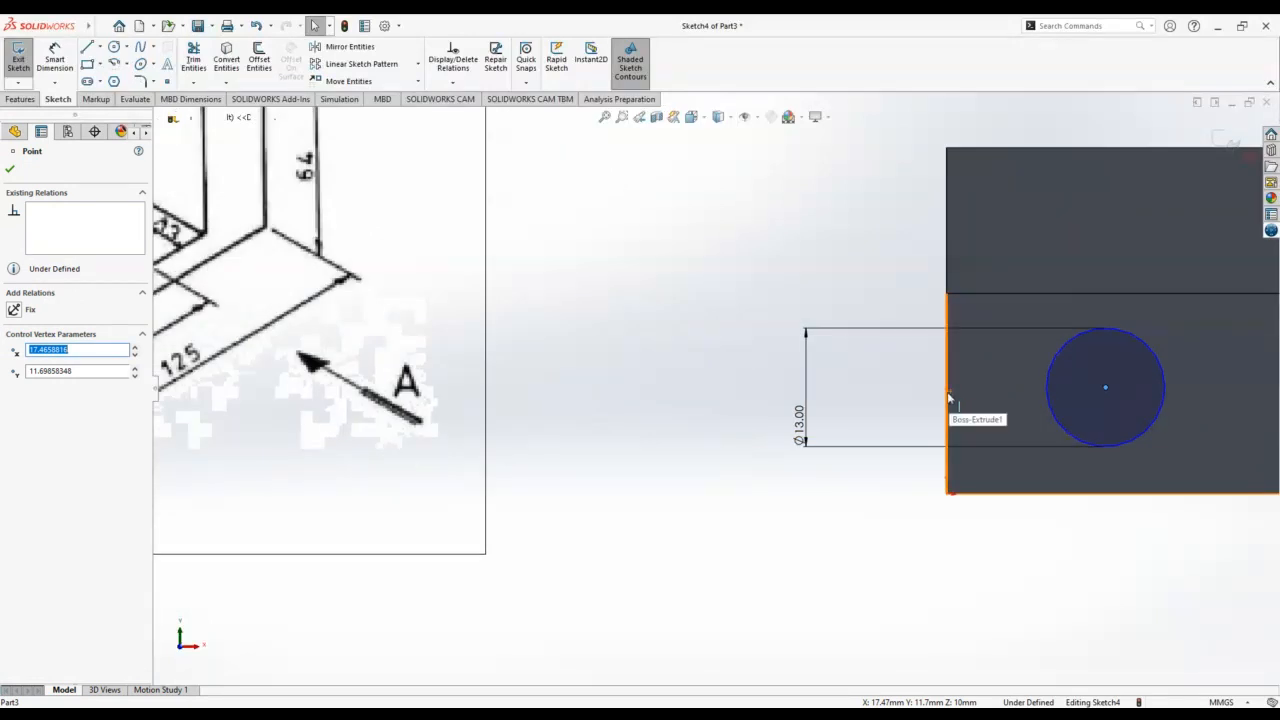
middle_click_drag(948, 400, 973, 258)
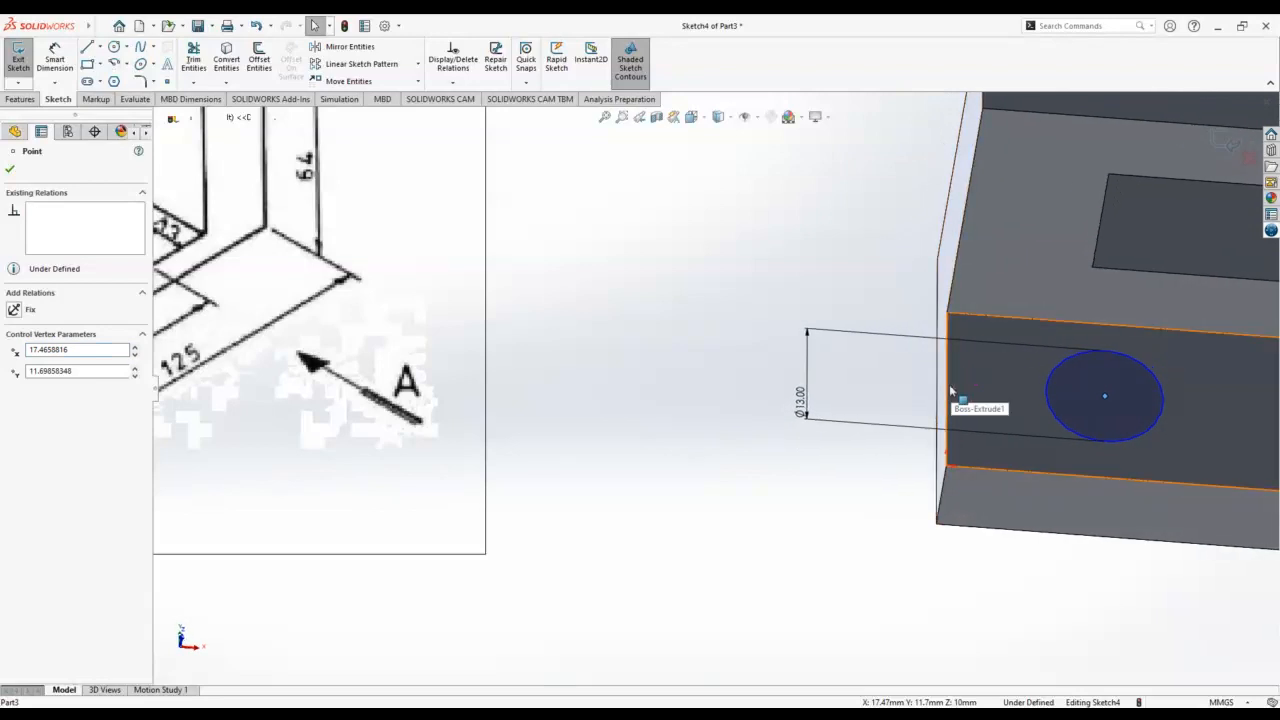
left_click(920, 398)
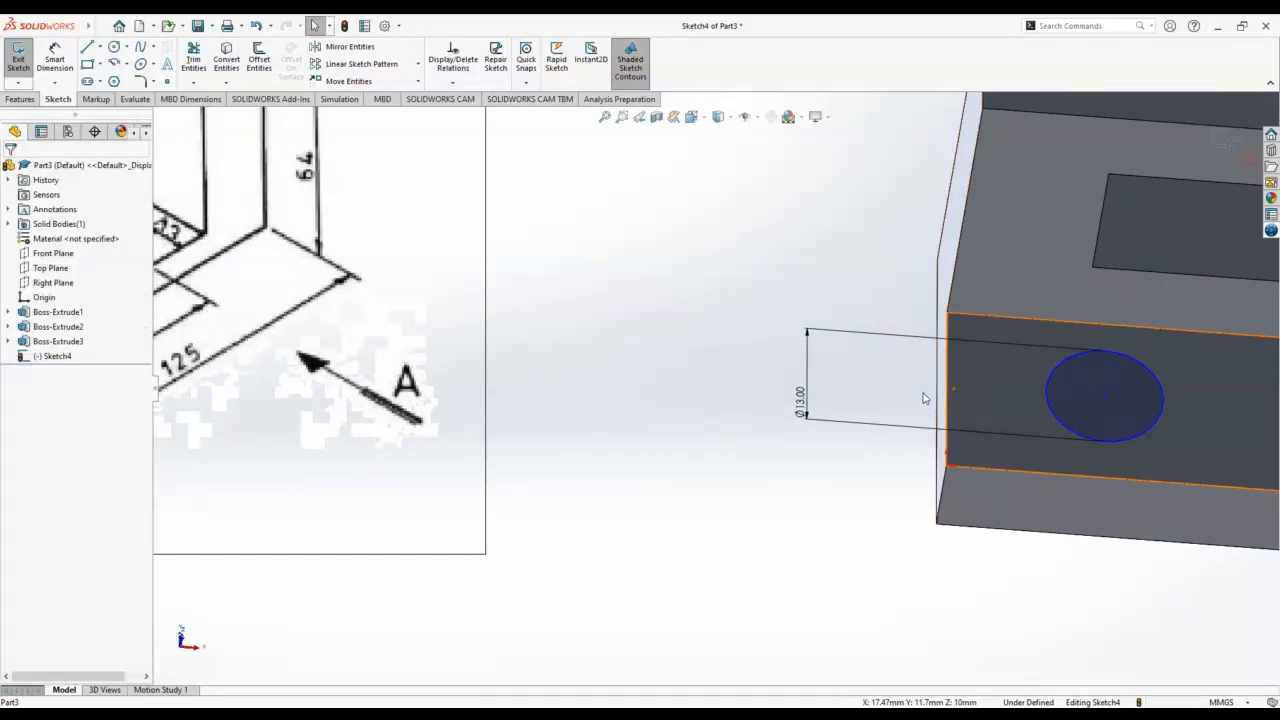
- Draw a construction line along the short end edge of the base plate's upper face, from the wall corner to the origin
scroll(793, 434, "up", 3)
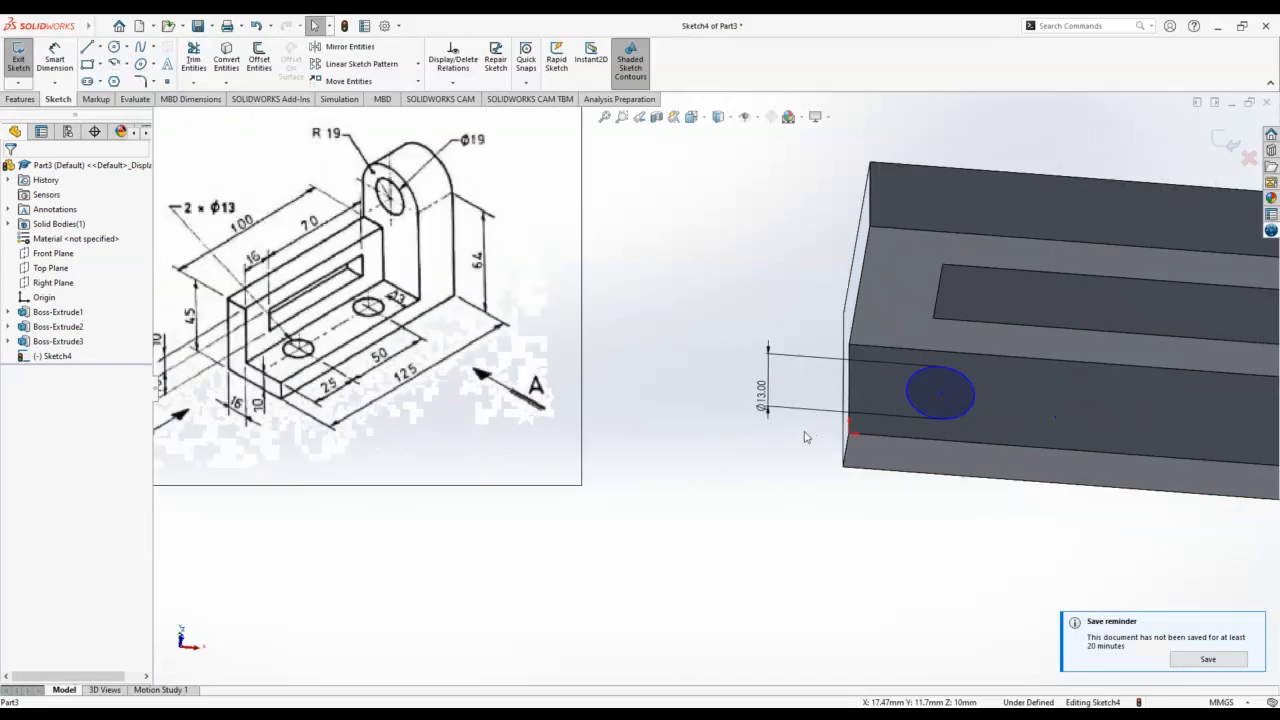
middle_click_drag(806, 436, 826, 388)
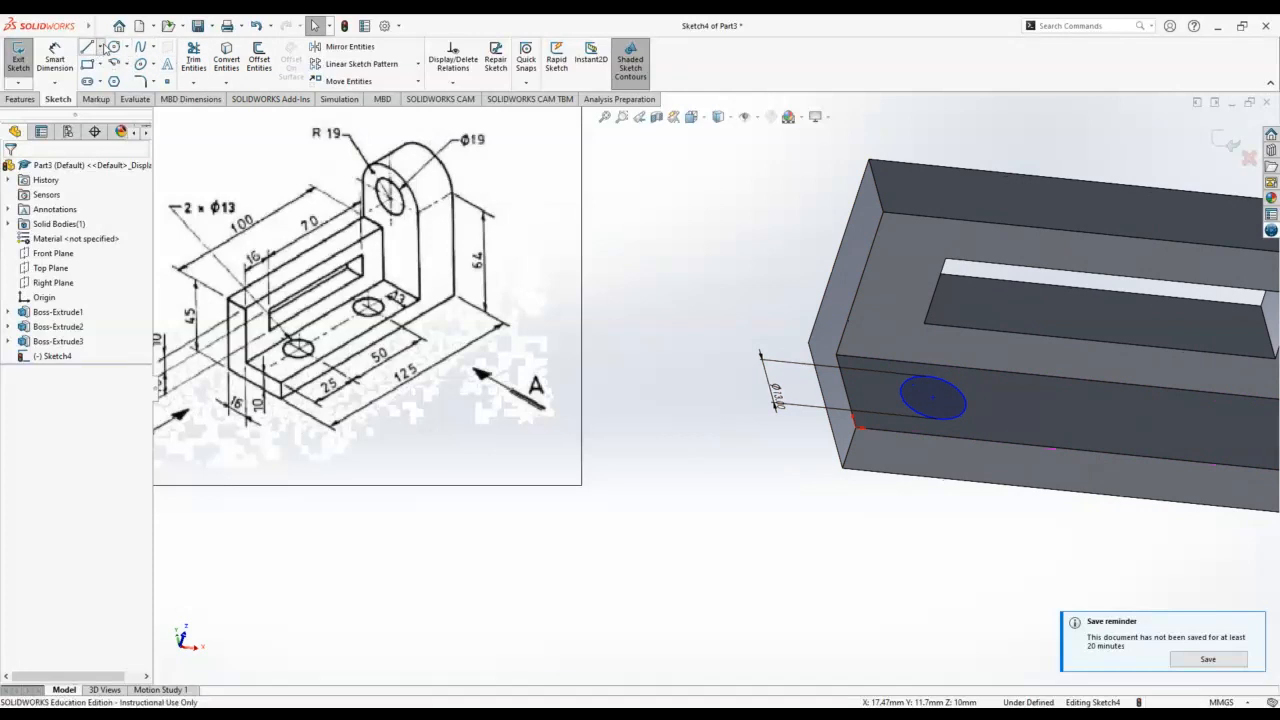
left_click(88, 48)
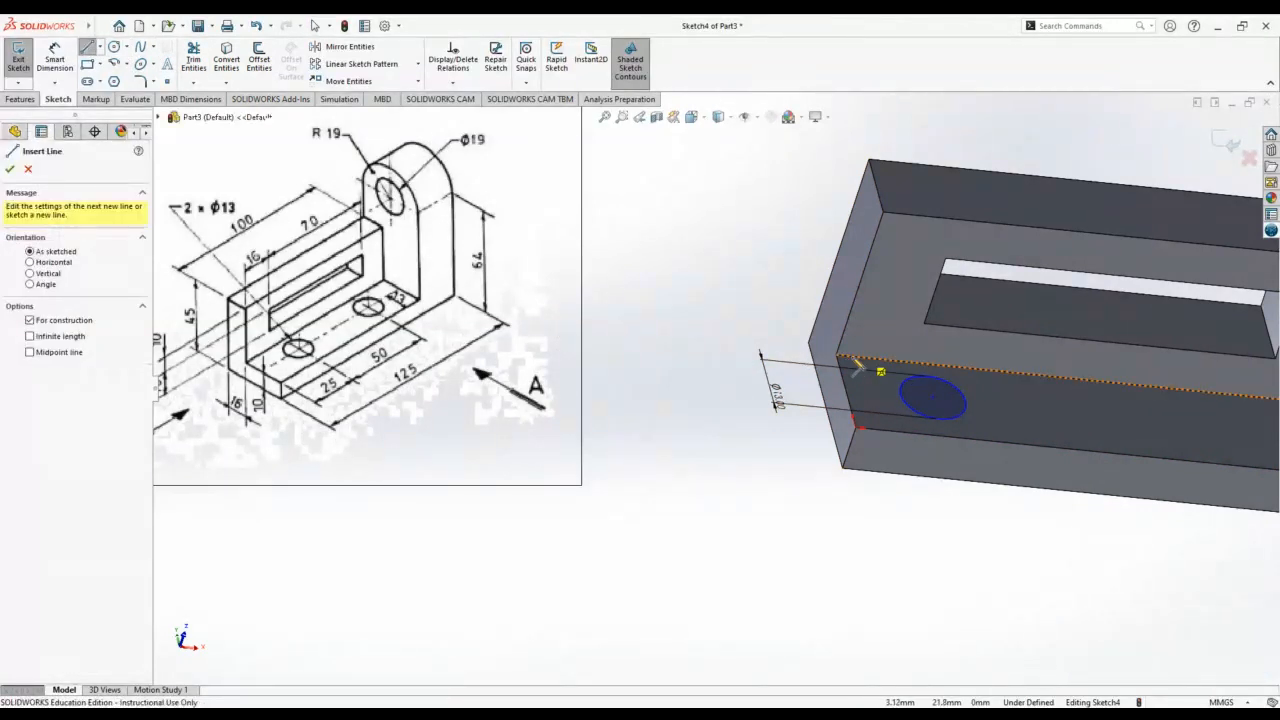
left_click_drag(838, 357, 857, 432)
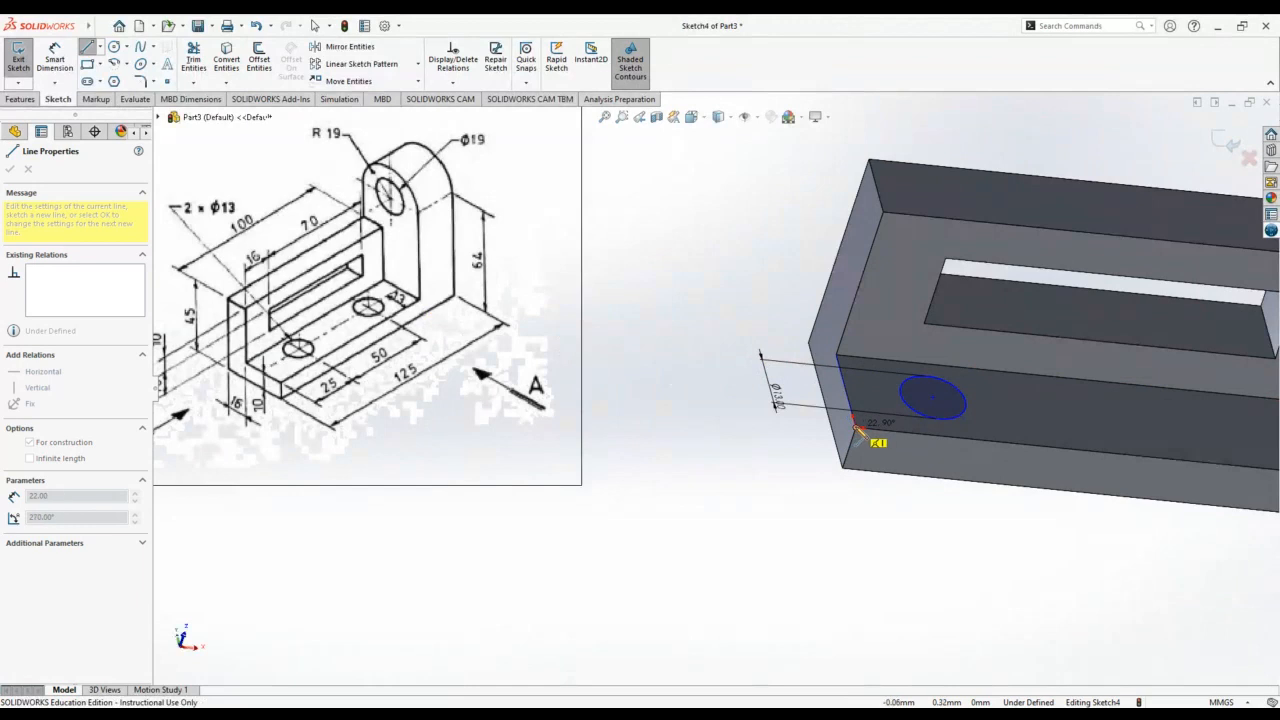
key("Escape")
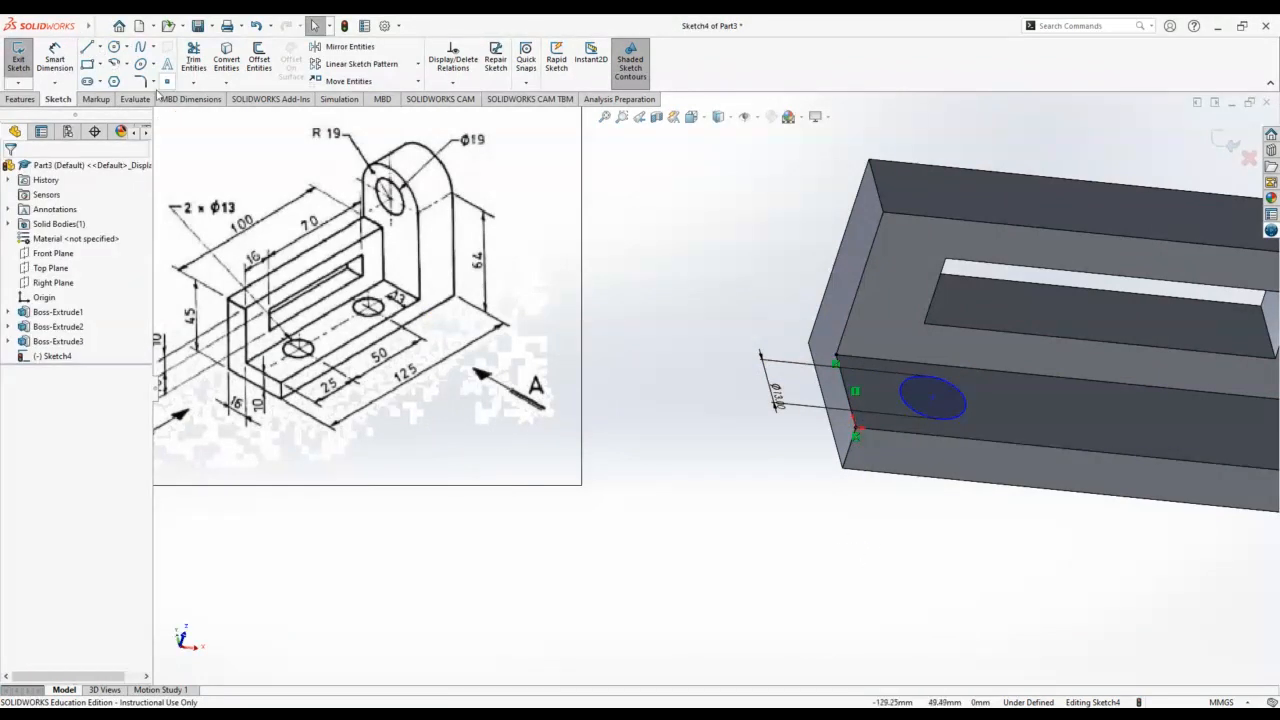
- Add a Horizontal relation between the circle's centre and the midpoint of the construction line
left_click(849, 396)
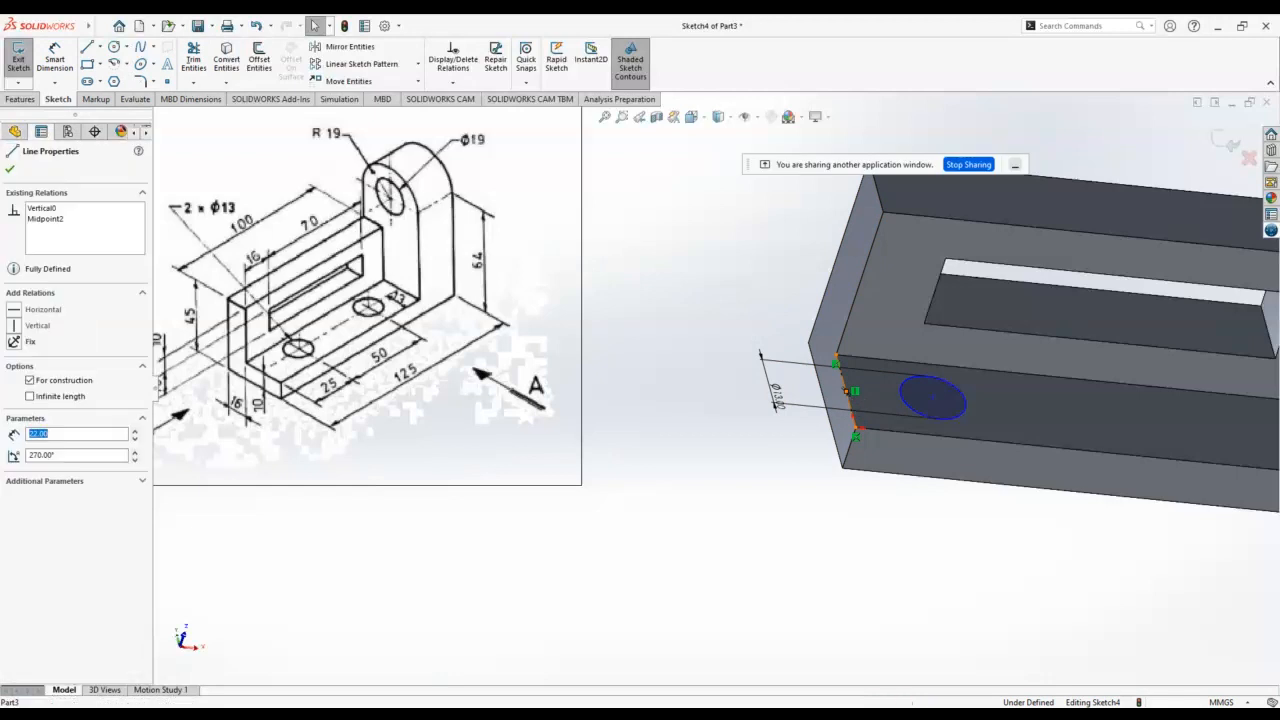
left_click(933, 398)
left_click(846, 391, "ctrl")
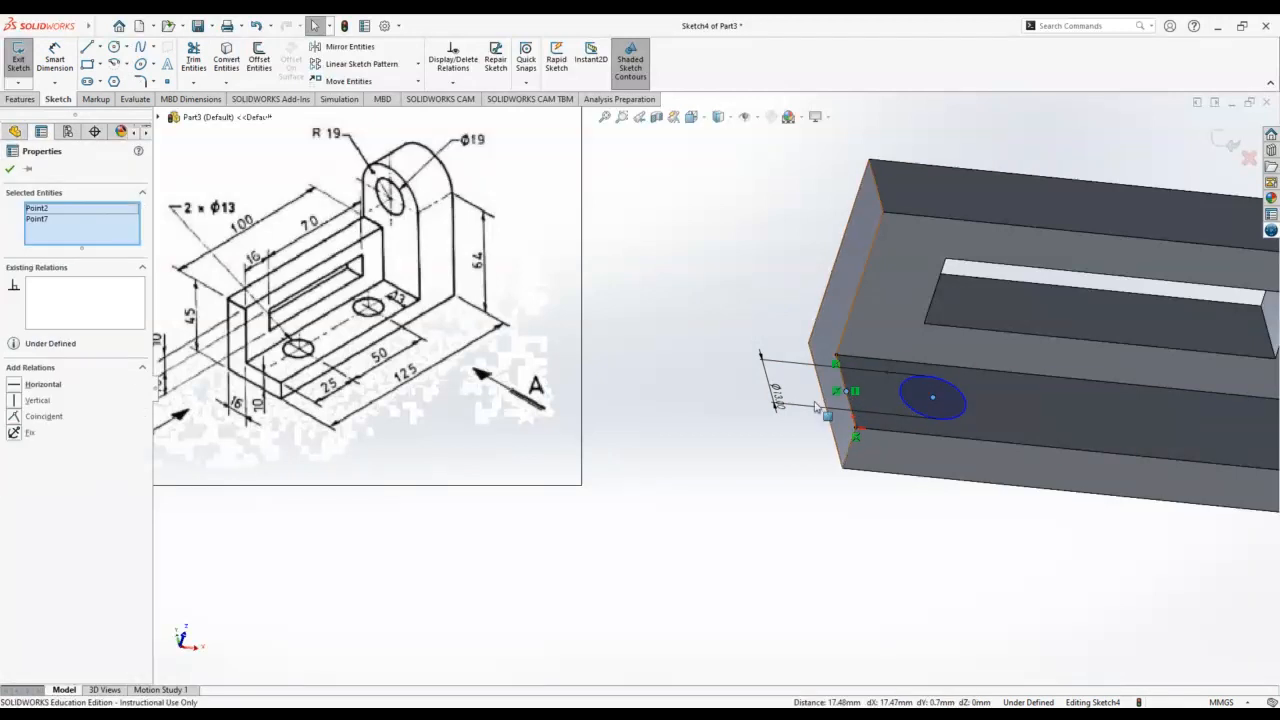
left_click(14, 389)
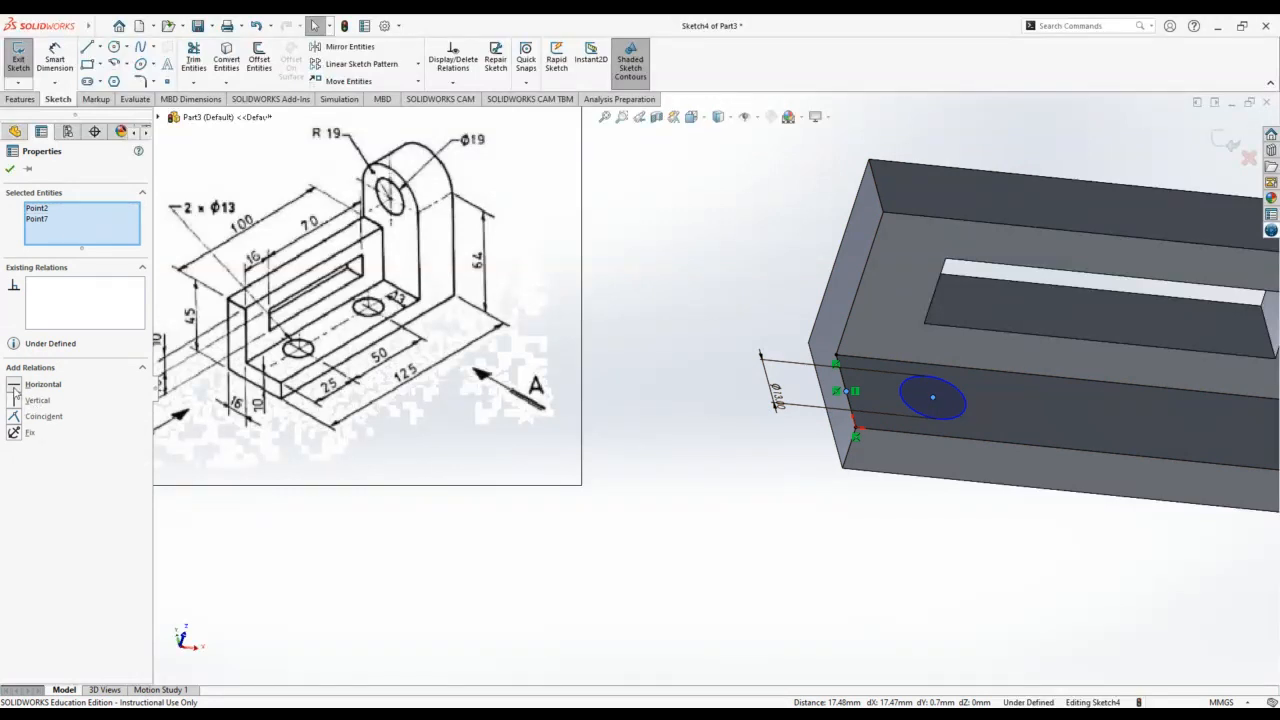
left_click(9, 170)
- Dimension the distance from the construction line on the plate's end edge to the circle's centre as 25 mm
middle_click_drag(735, 465, 691, 449)
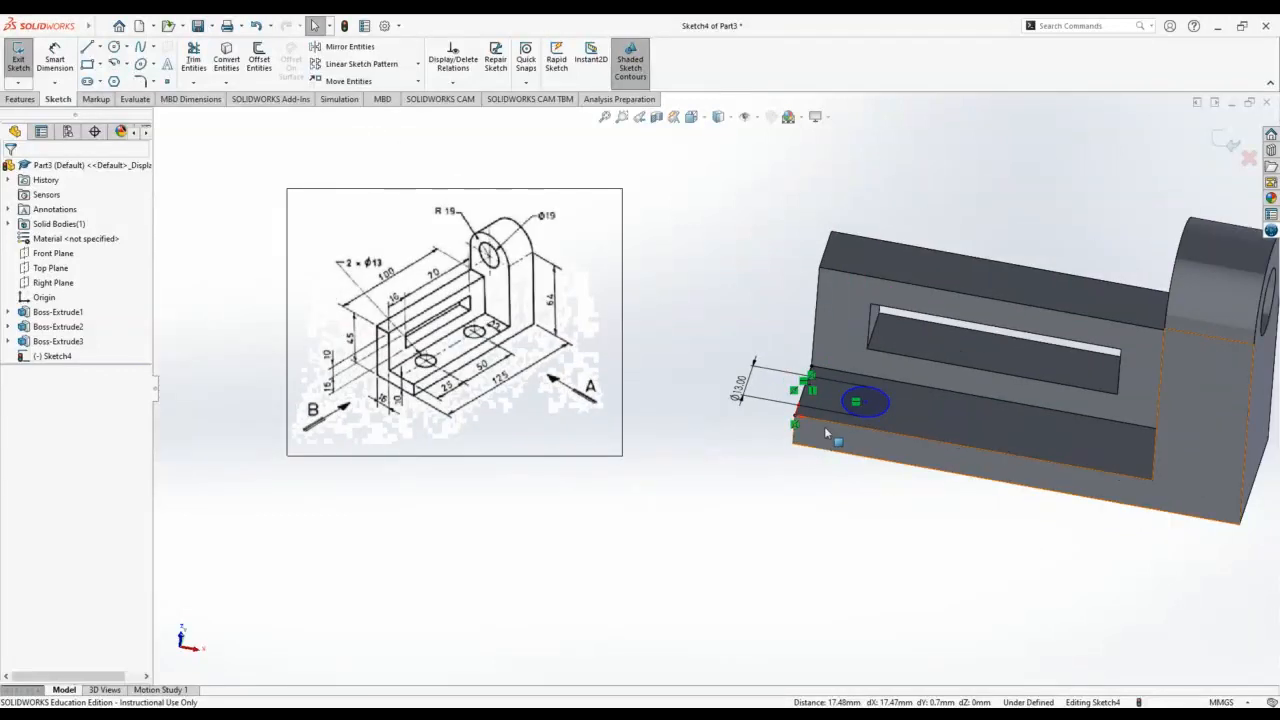
left_click(55, 58)
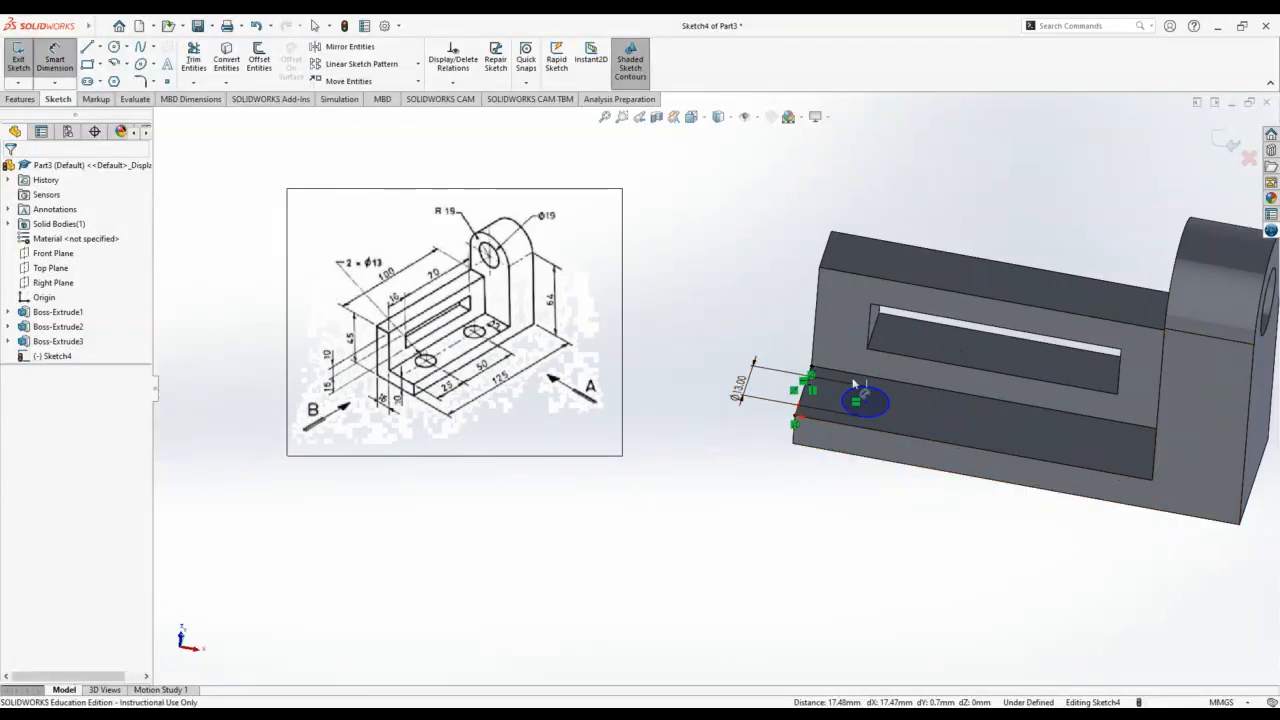
left_click(860, 403)
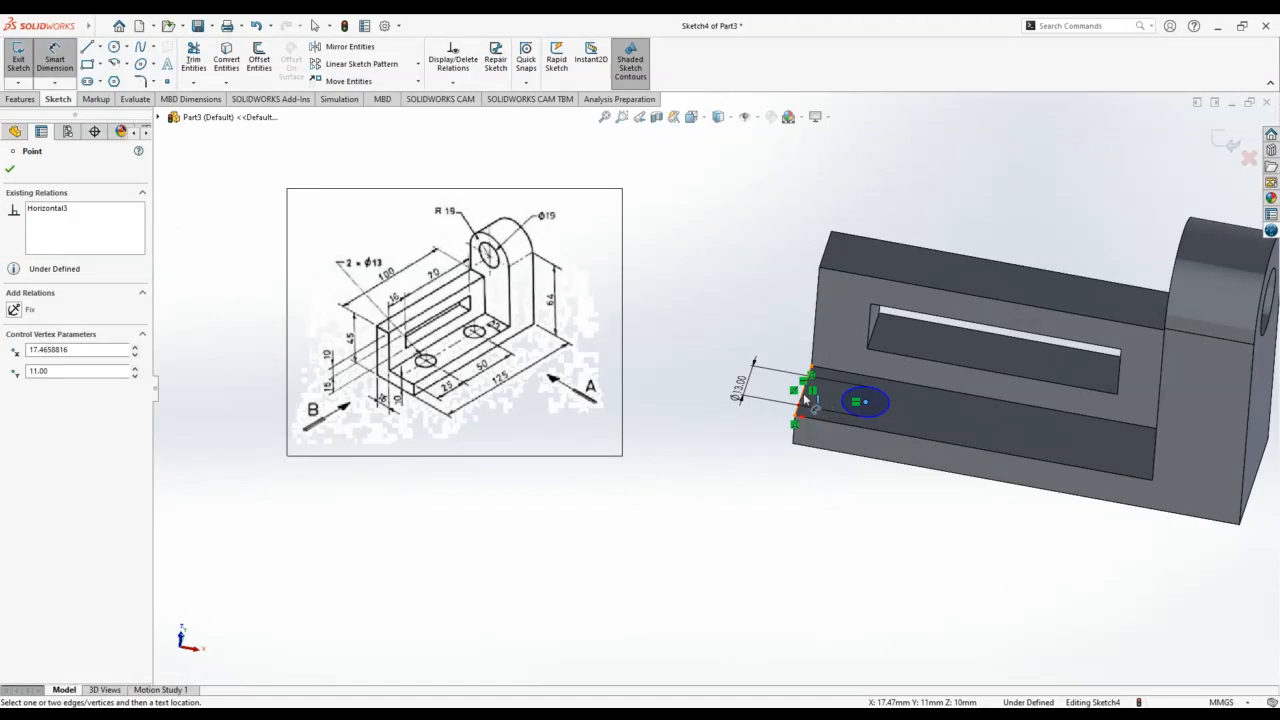
left_click(806, 400)
left_click(778, 486)
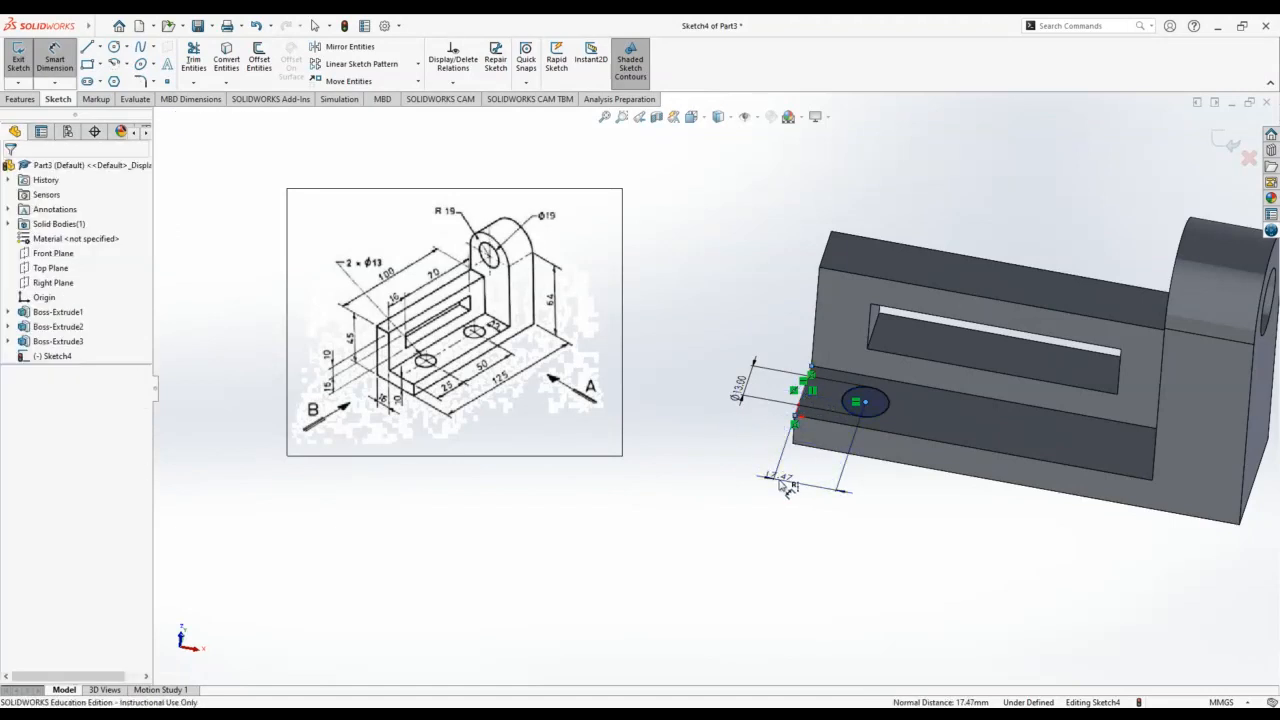
type("25")
key("Return")
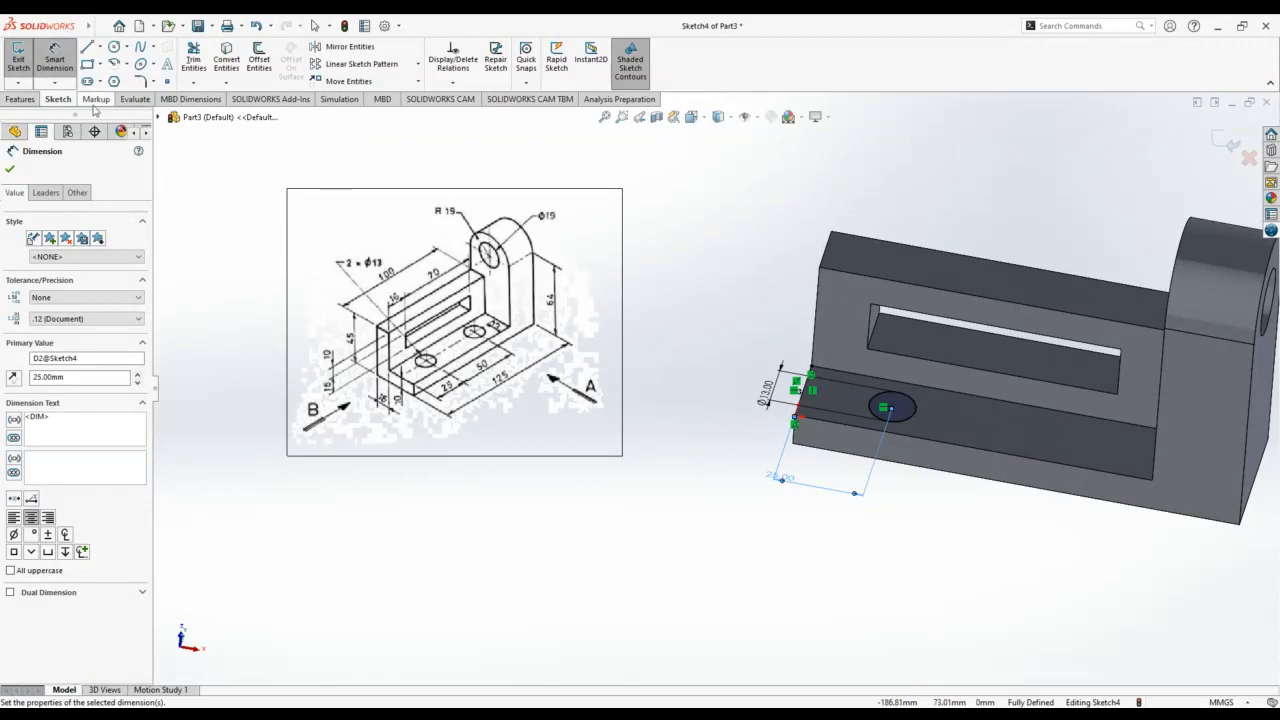
left_click(10, 170)
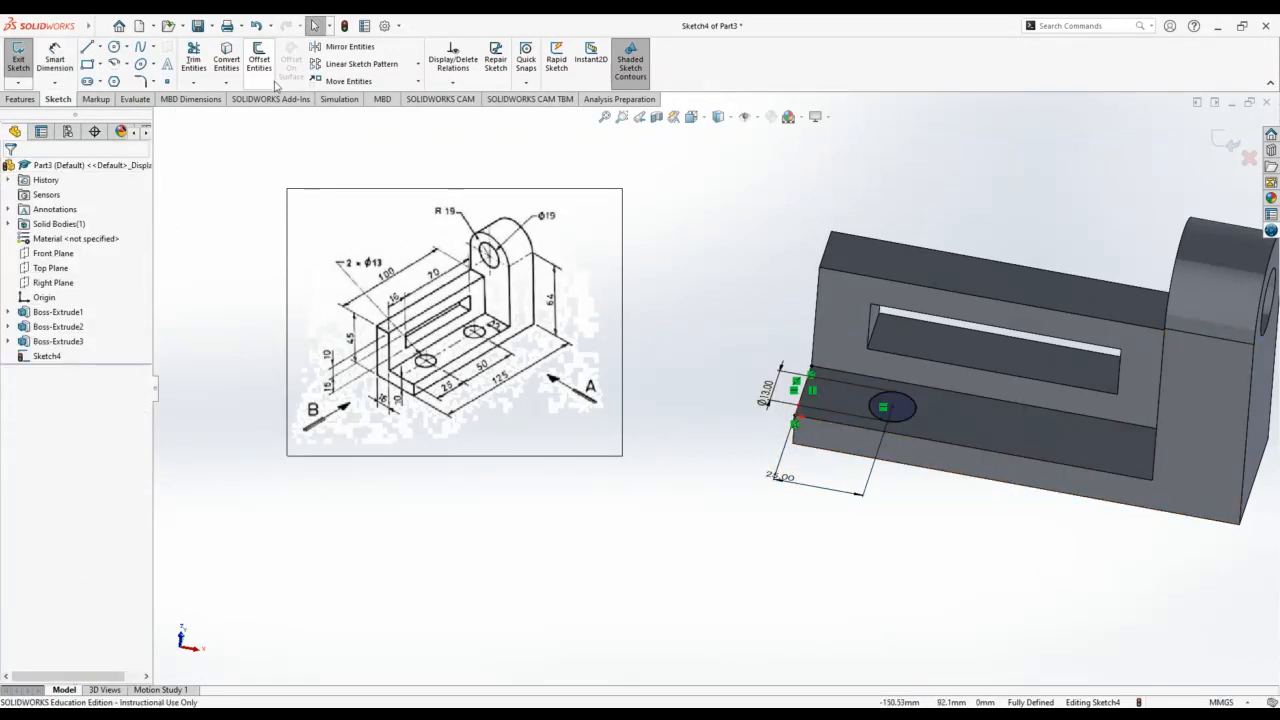
- Copy the 13 mm circle on the base plate by an X offset of 50 mm and a Y offset of 0 mm
left_click(418, 82)
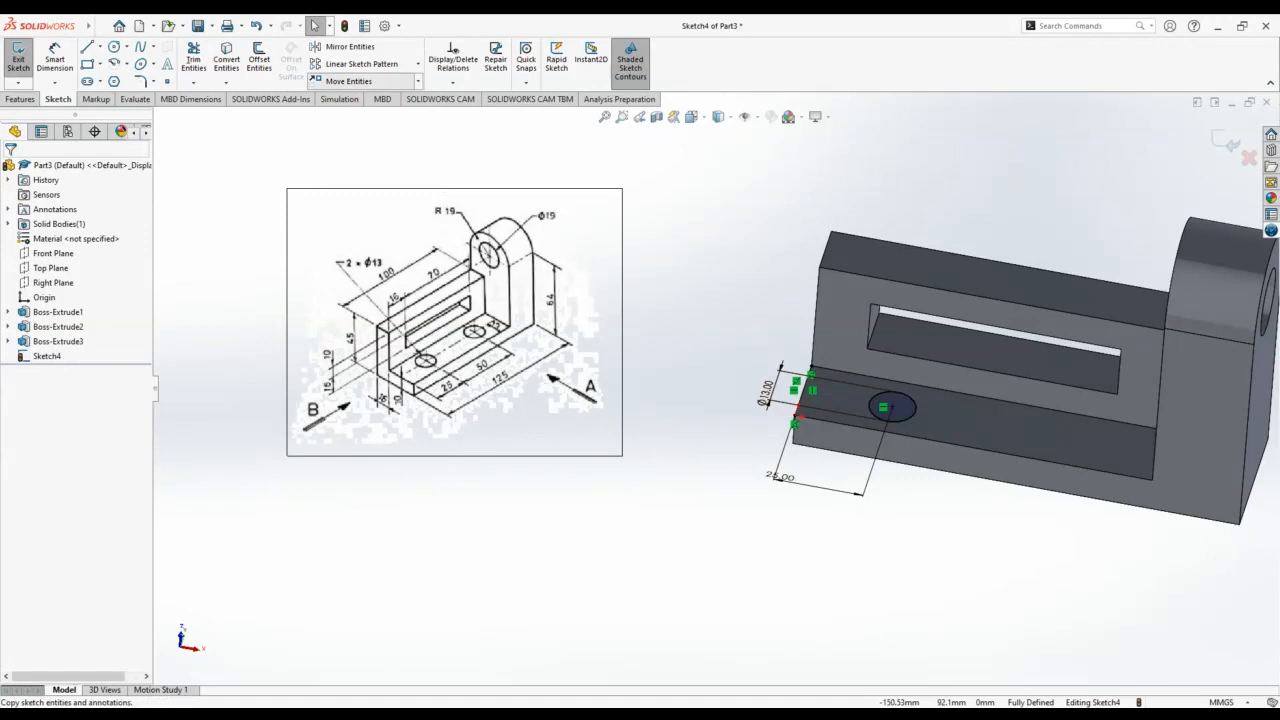
left_click(362, 113)
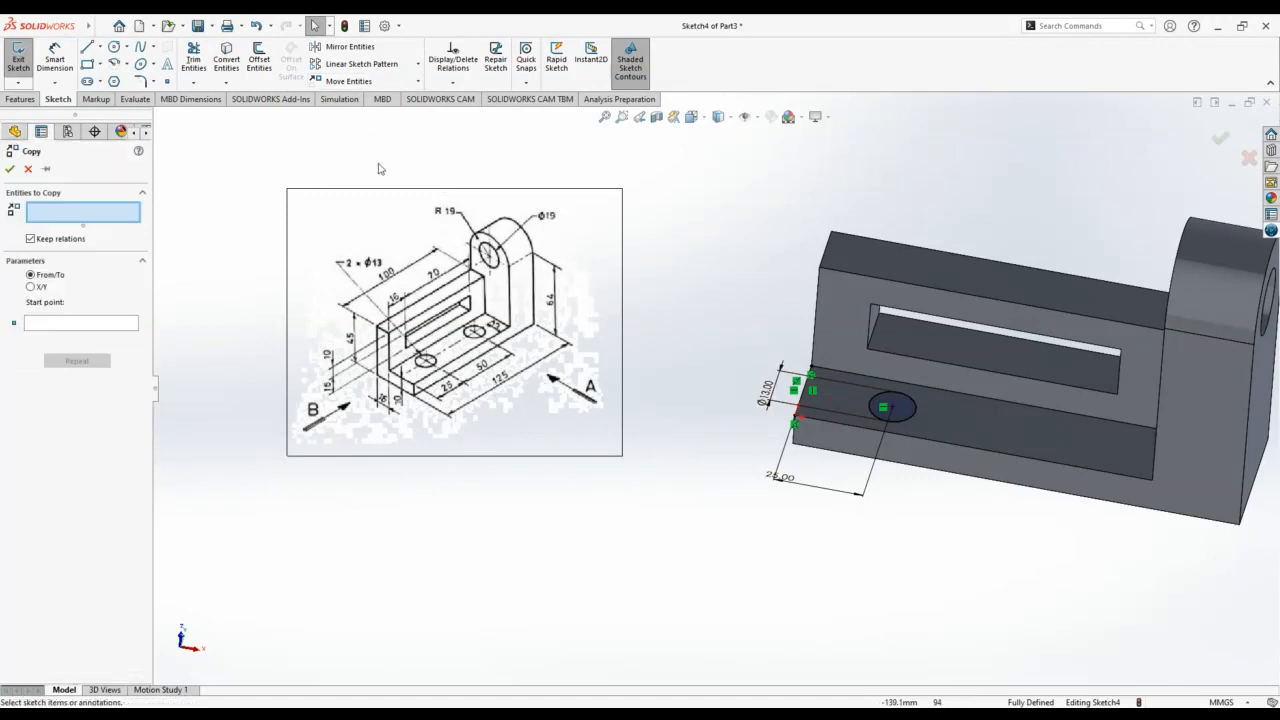
left_click(912, 415)
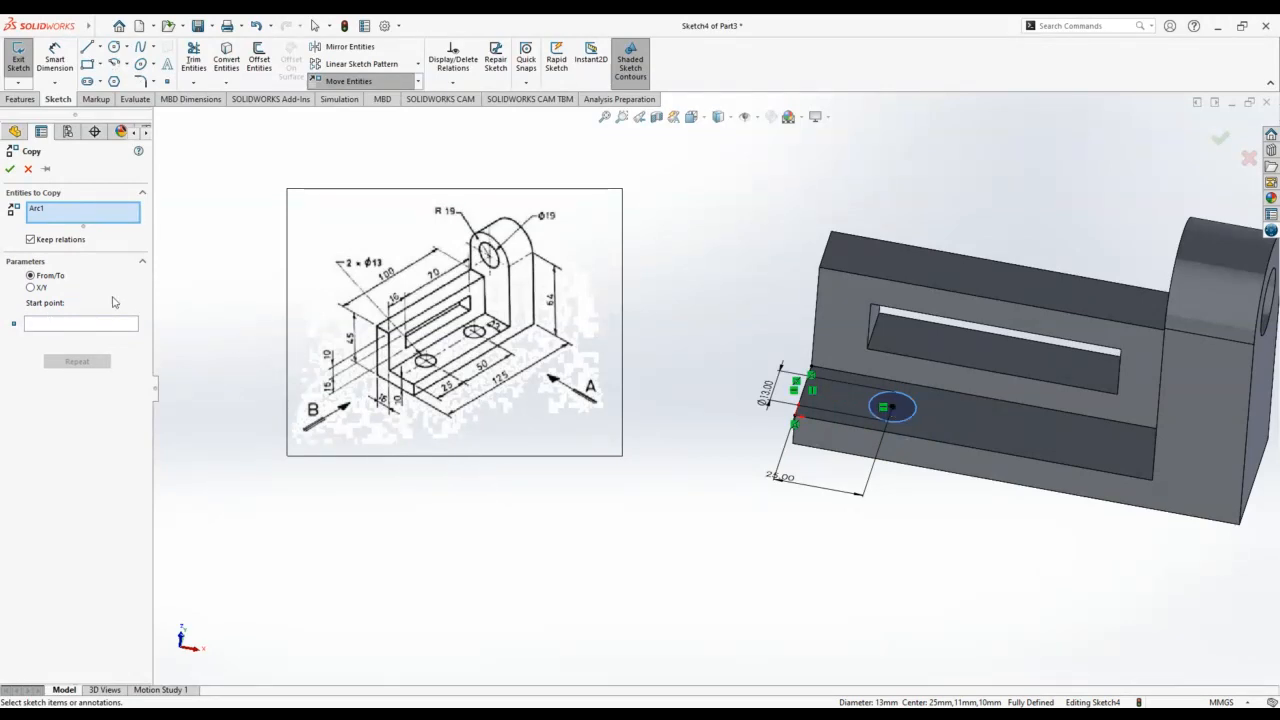
left_click(31, 287)
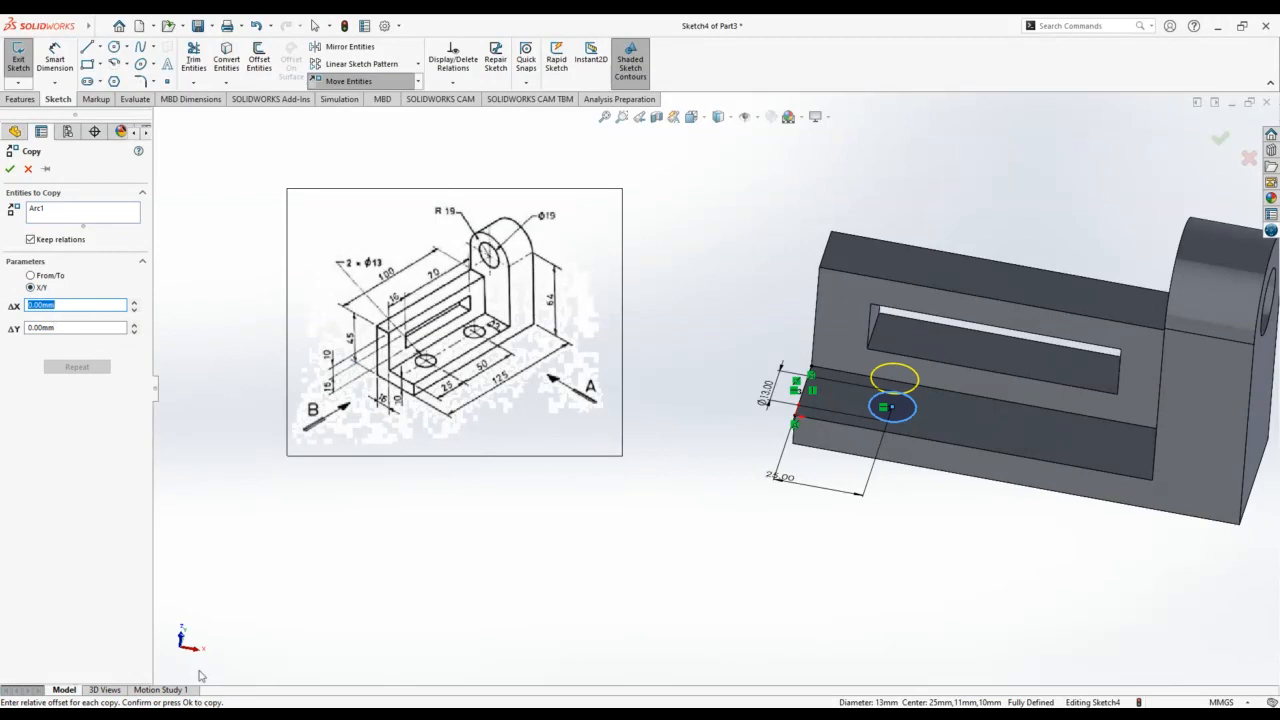
middle_click_drag(380, 569, 376, 609)
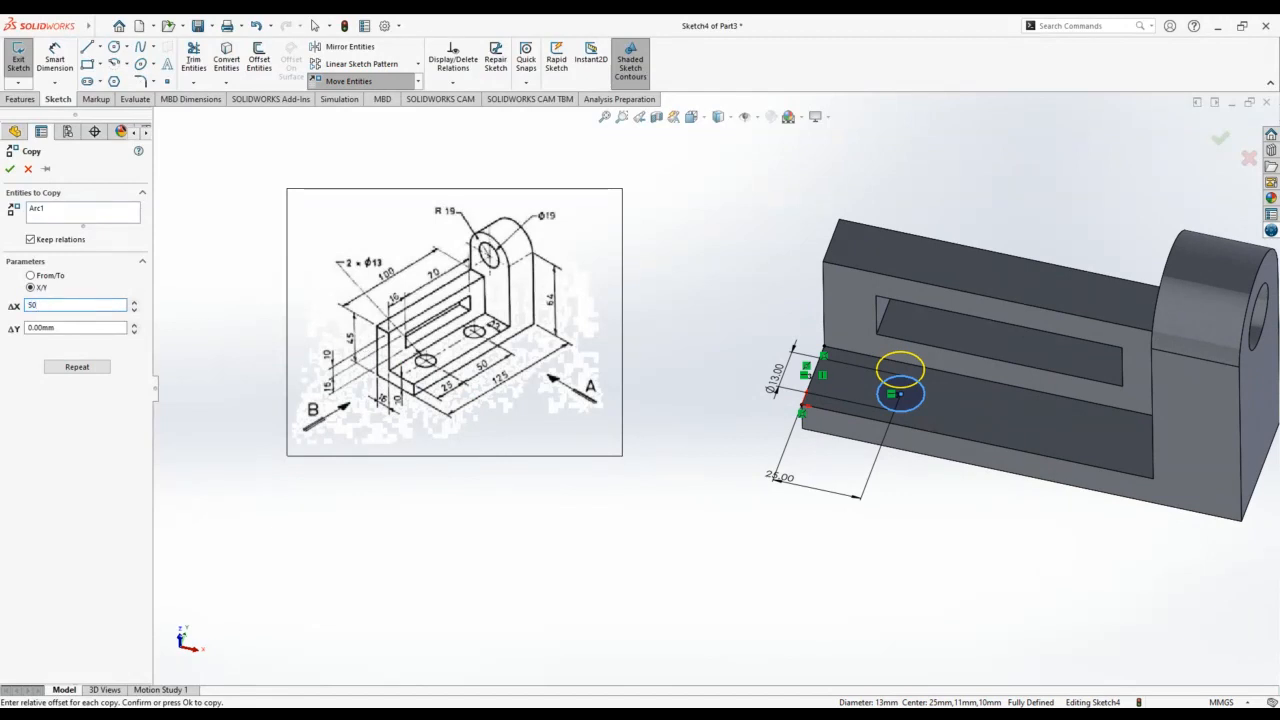
left_click(64, 327)
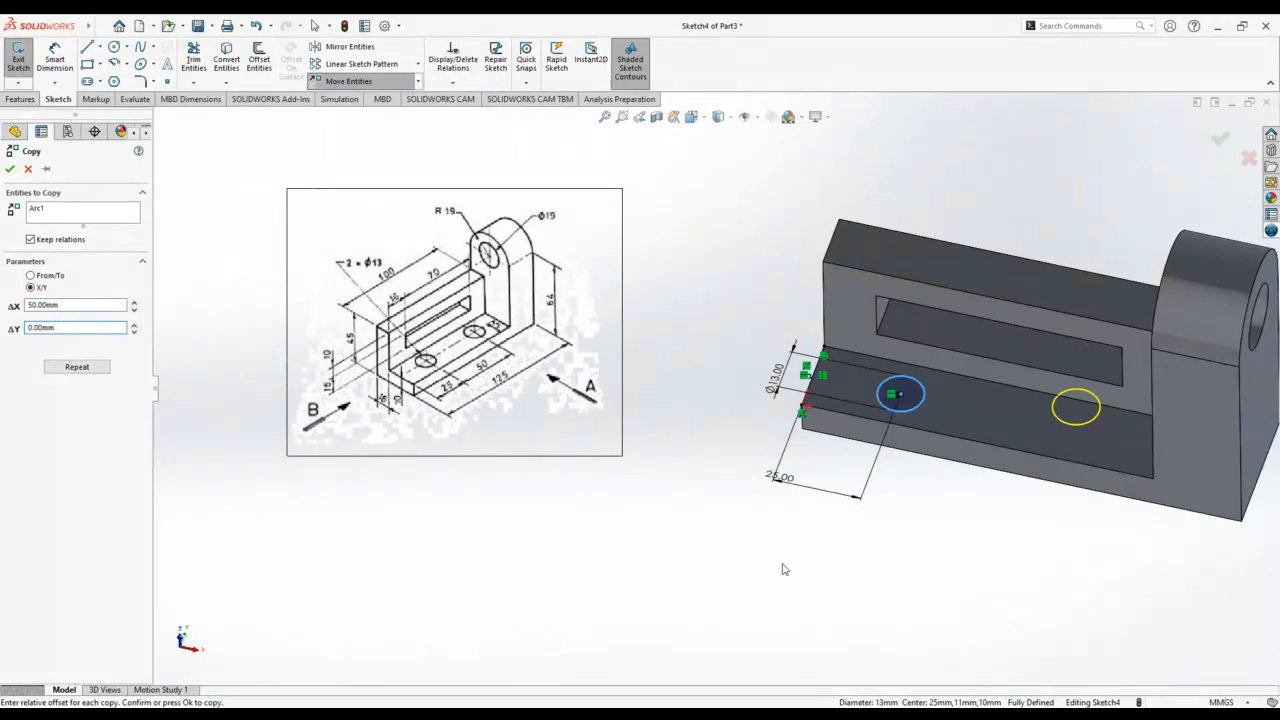
middle_click_drag(784, 569, 829, 491)
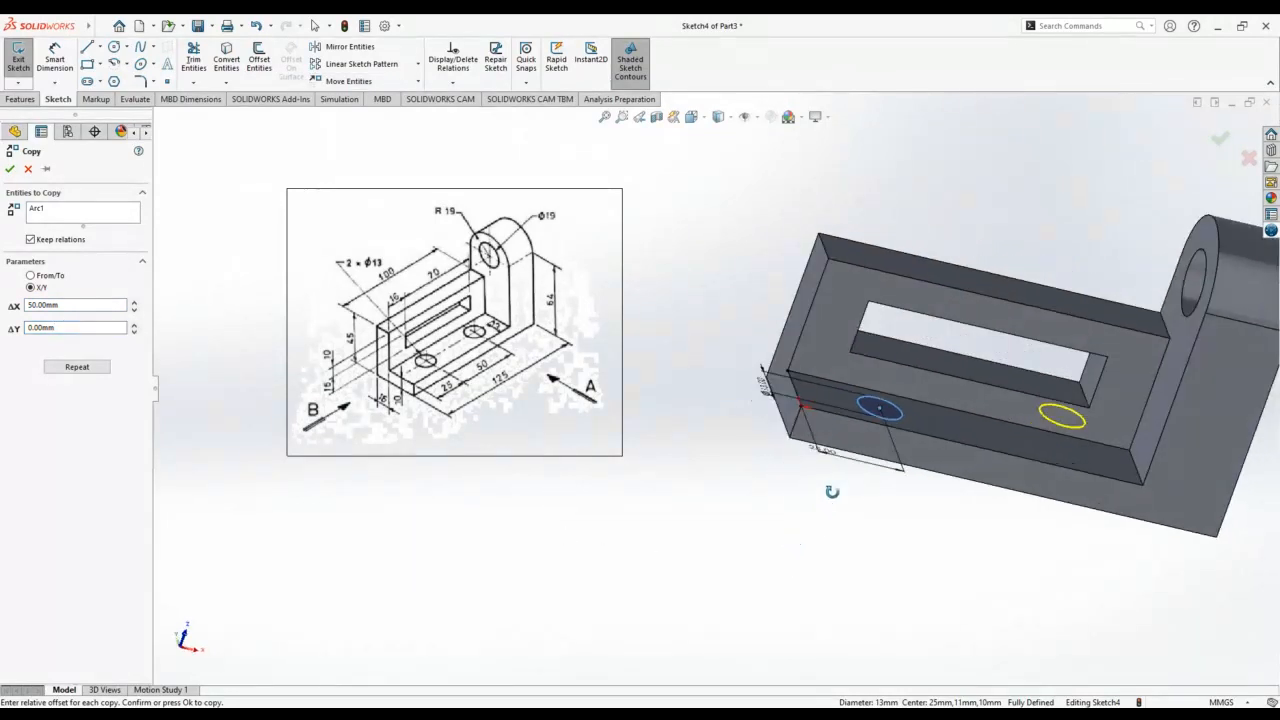
left_click(10, 169)
mouse_move(703, 409)
middle_mouse_down()
mouse_move(793, 568)
mouse_move(824, 428)
mouse_move(800, 562)
middle_mouse_up()
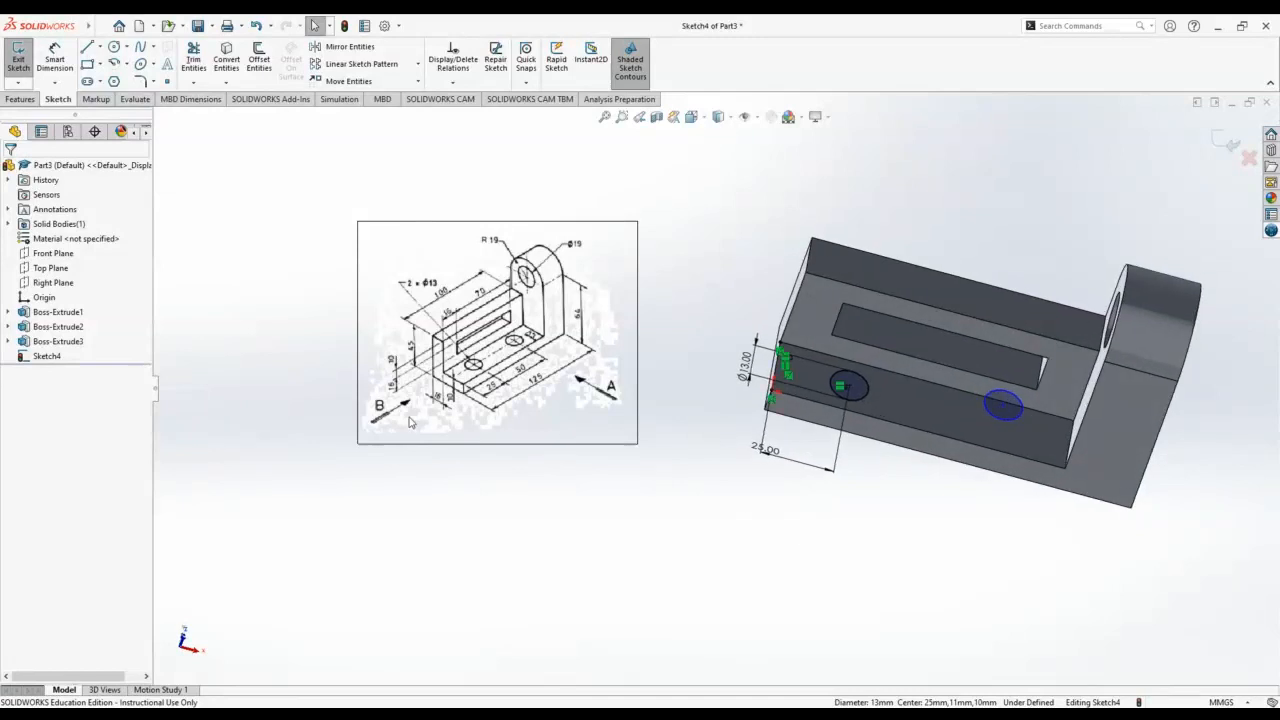
- Delete the copied circle from the hole sketch
left_click(49, 358)
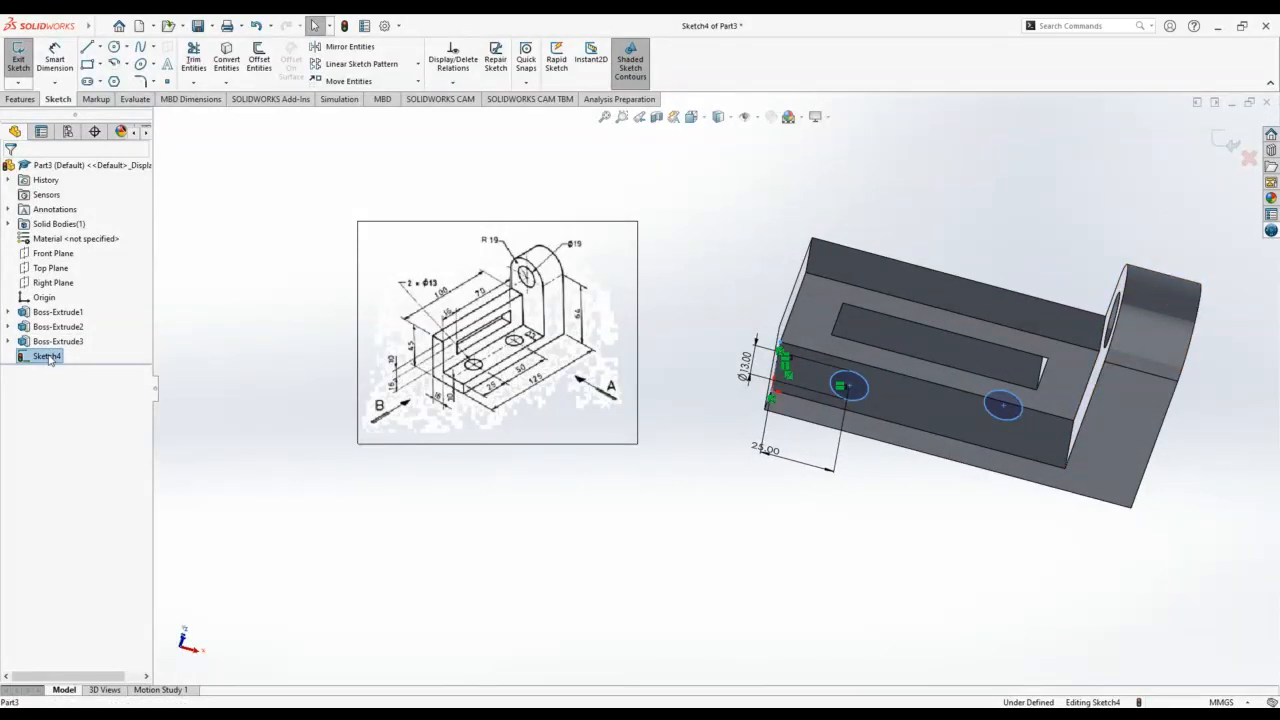
left_click(1006, 421)
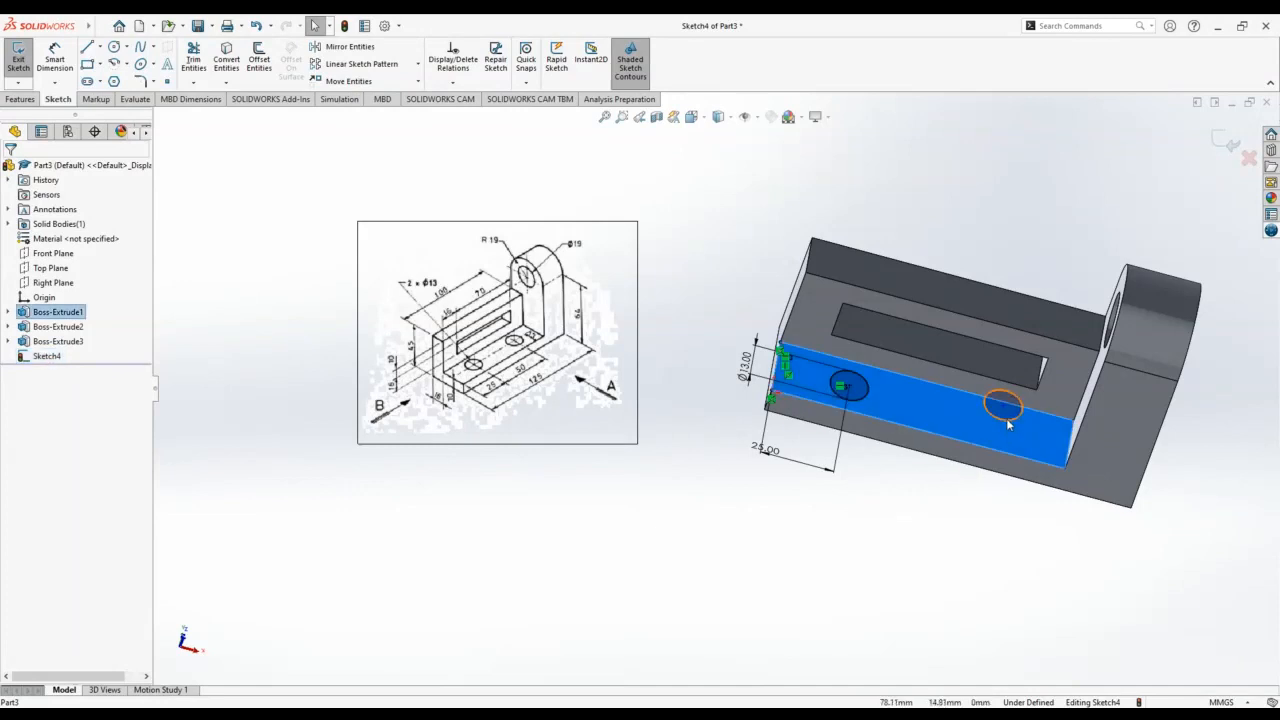
left_click(1008, 418)
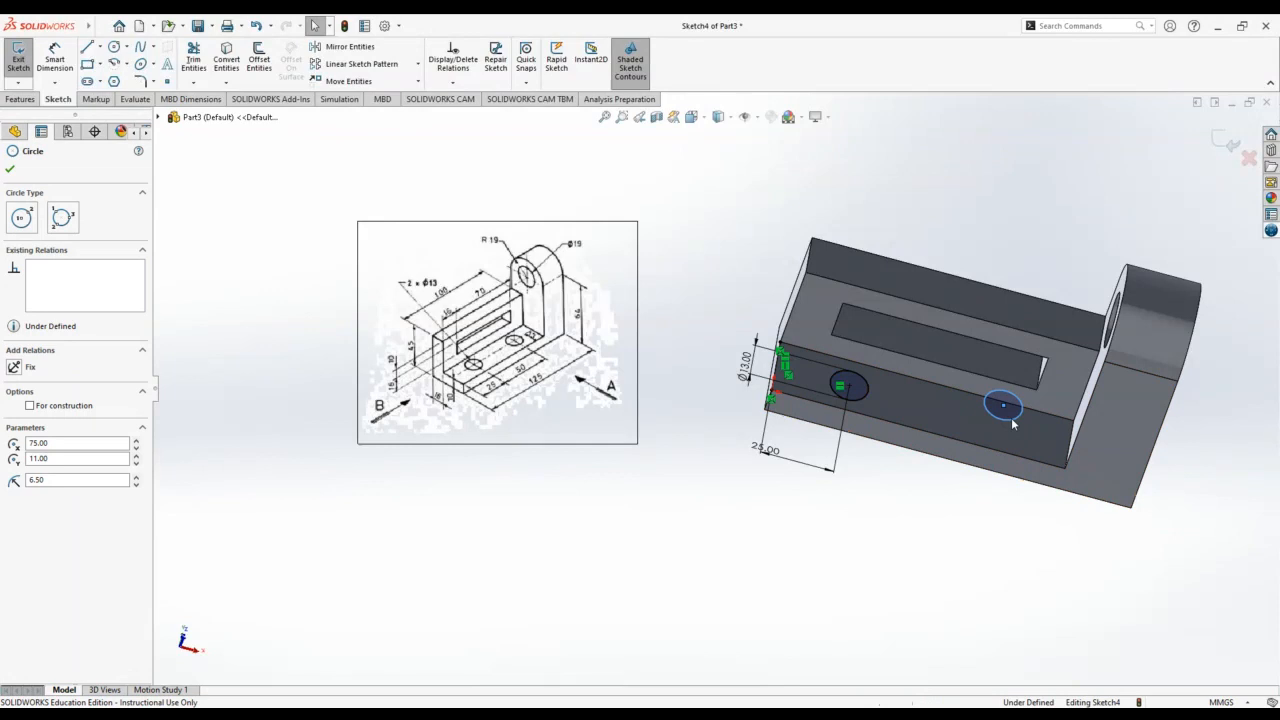
key("Delete")
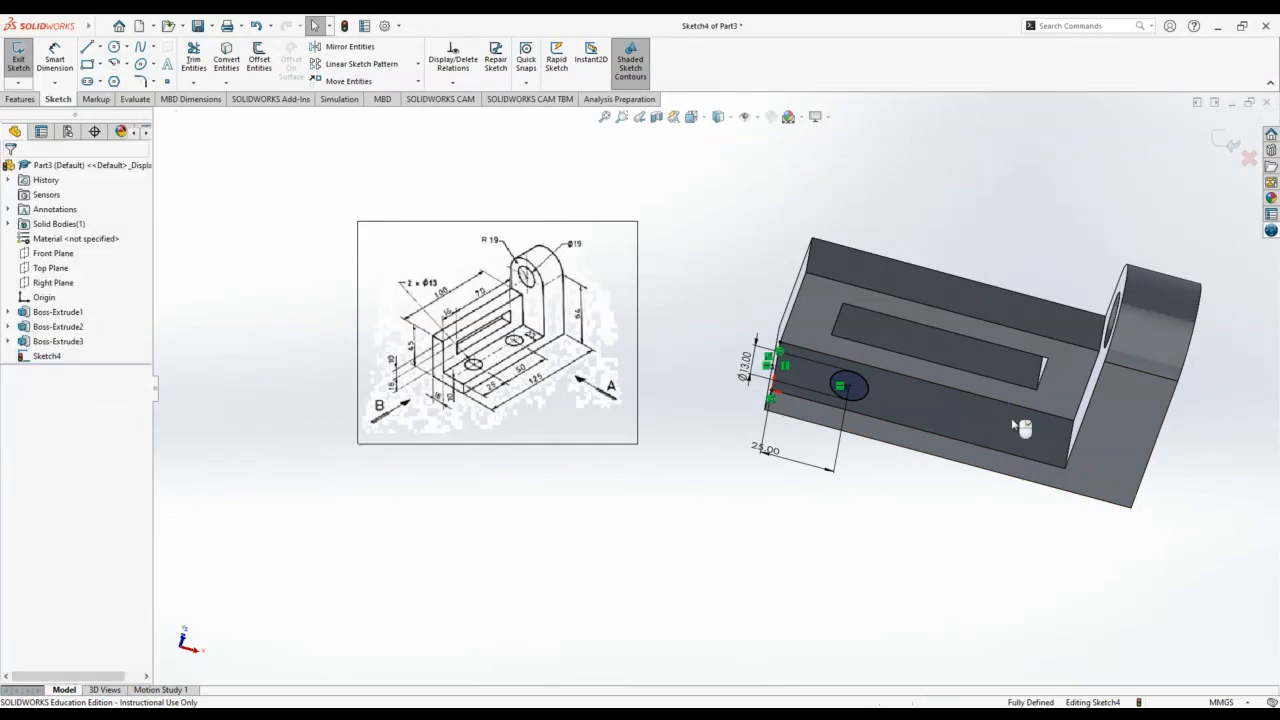
- Create a copy of the remaining 13 mm circle, offset 50 mm along X with no Y offset
left_click(866, 388)
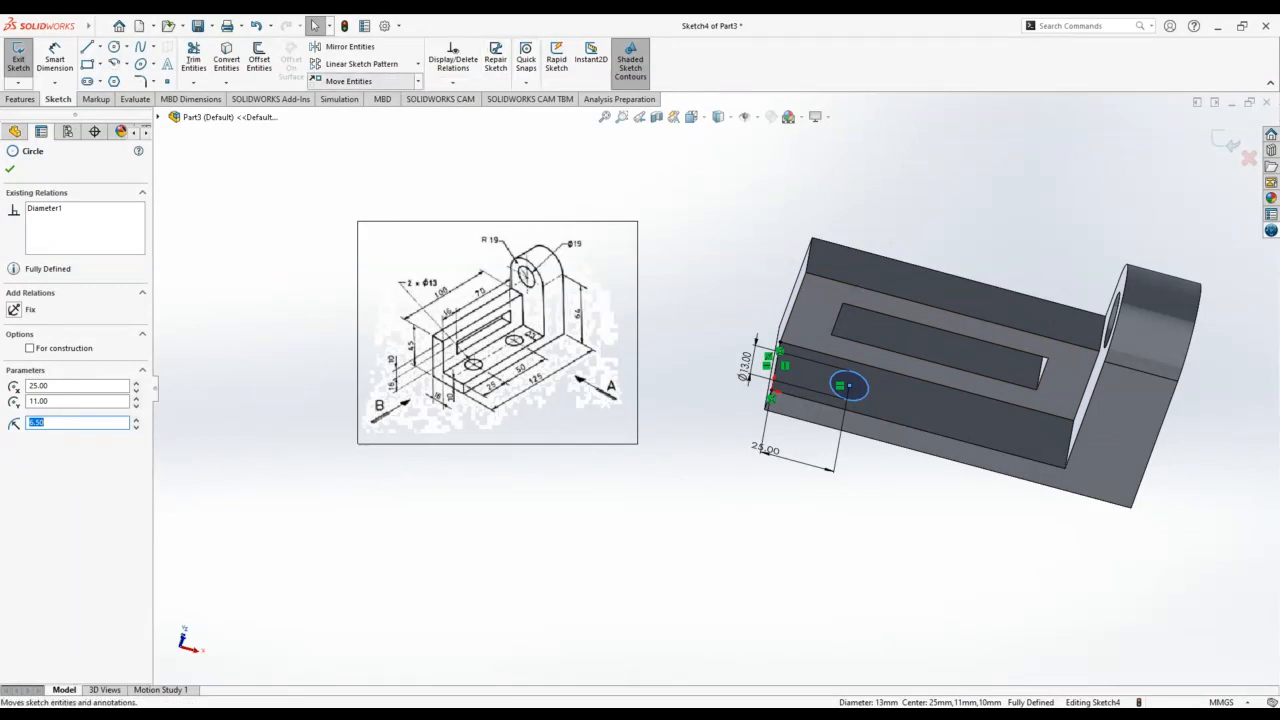
left_click(349, 115)
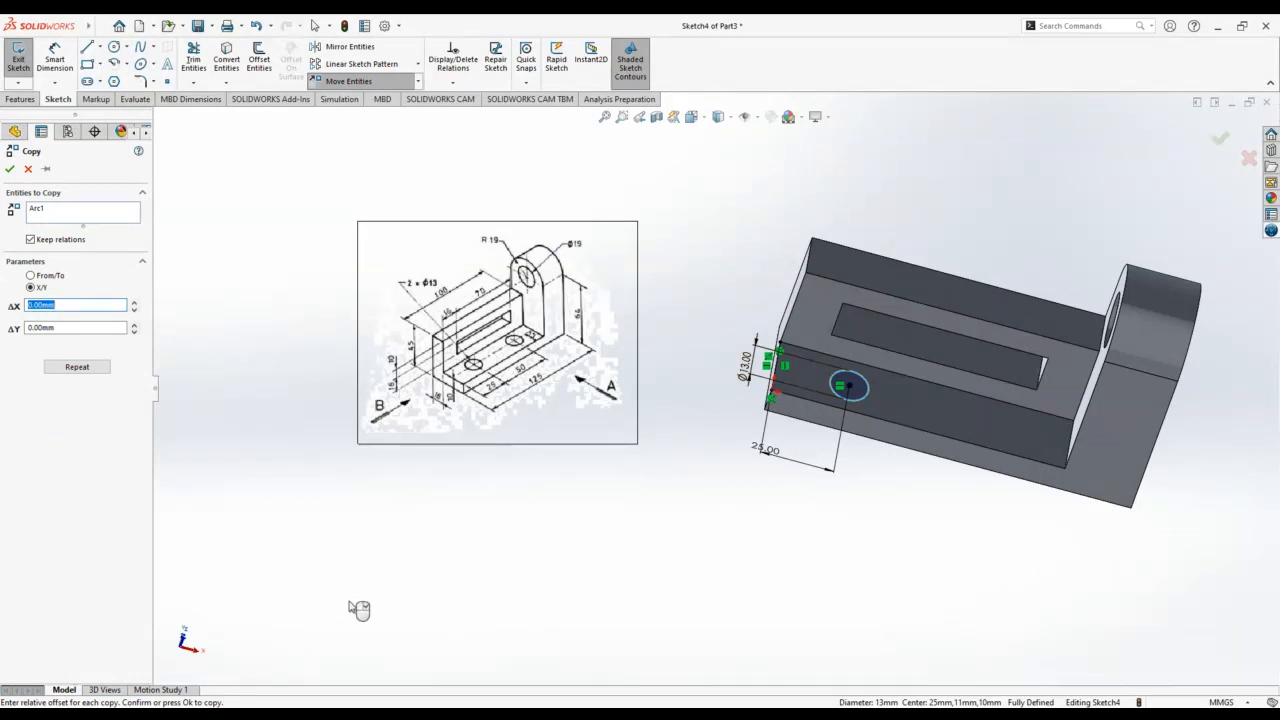
middle_click_drag(360, 611, 323, 539)
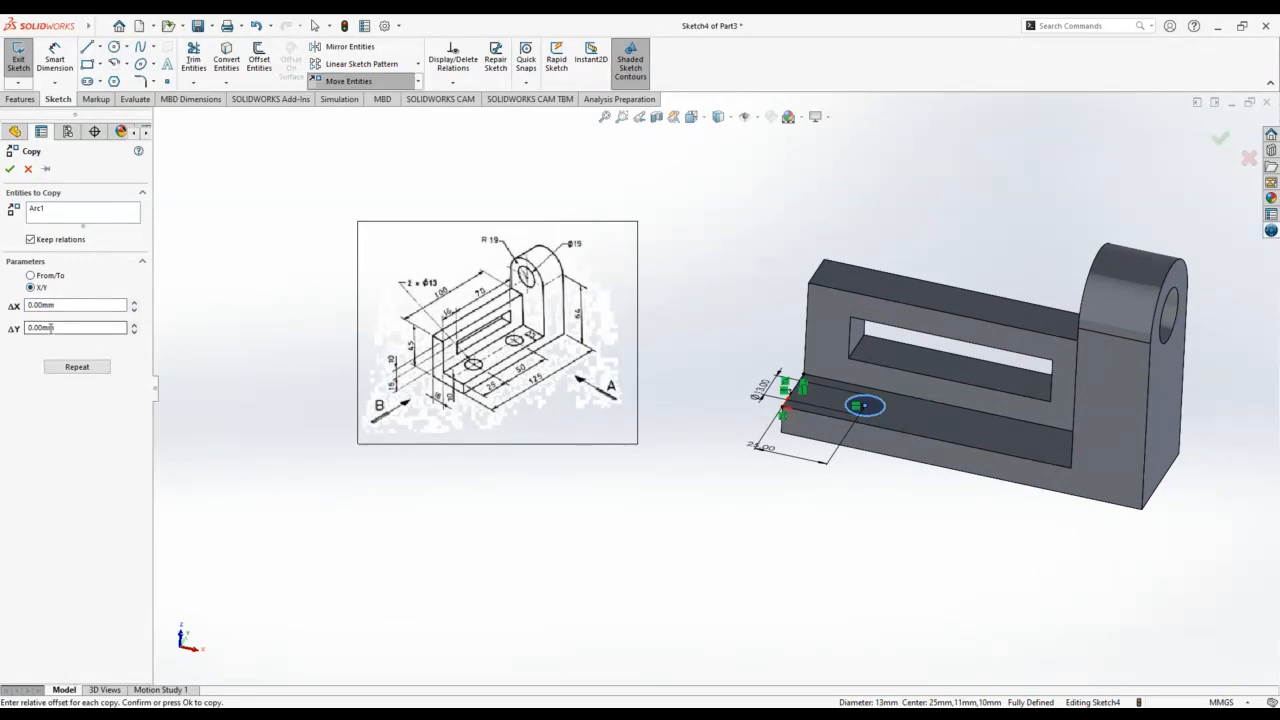
double_click(50, 327)
double_click(60, 305)
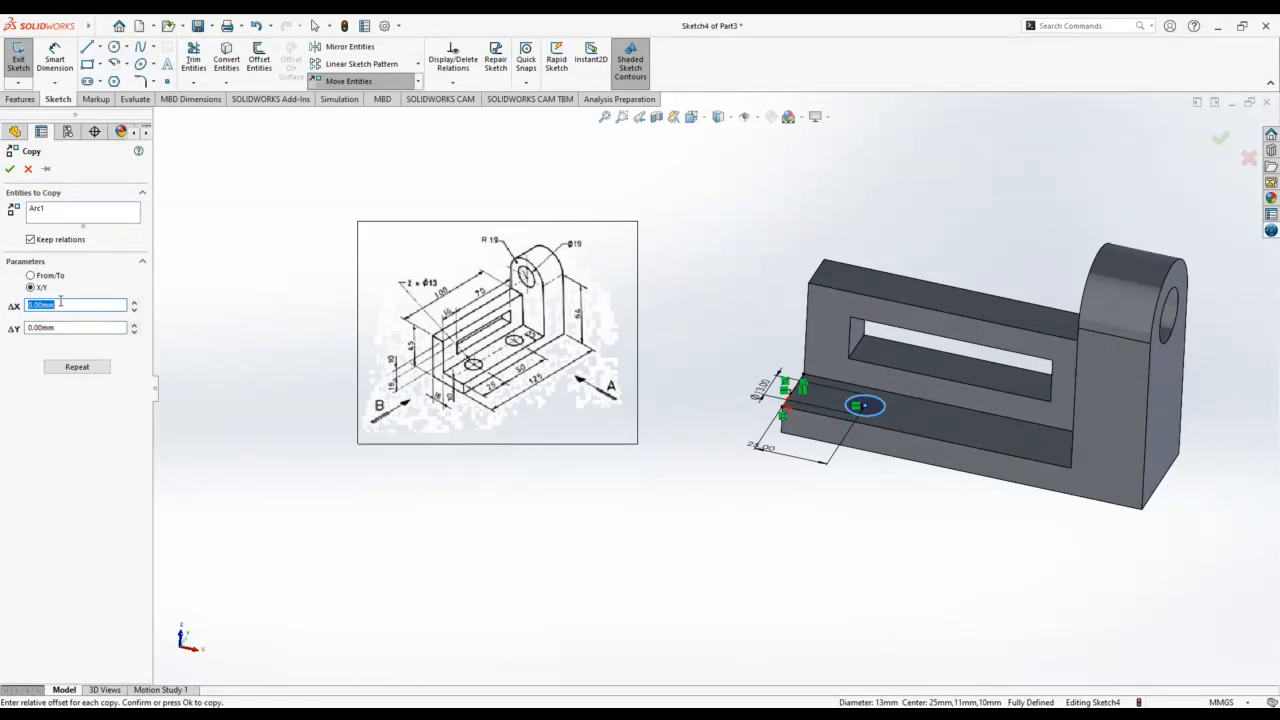
type("50")
key("Return")
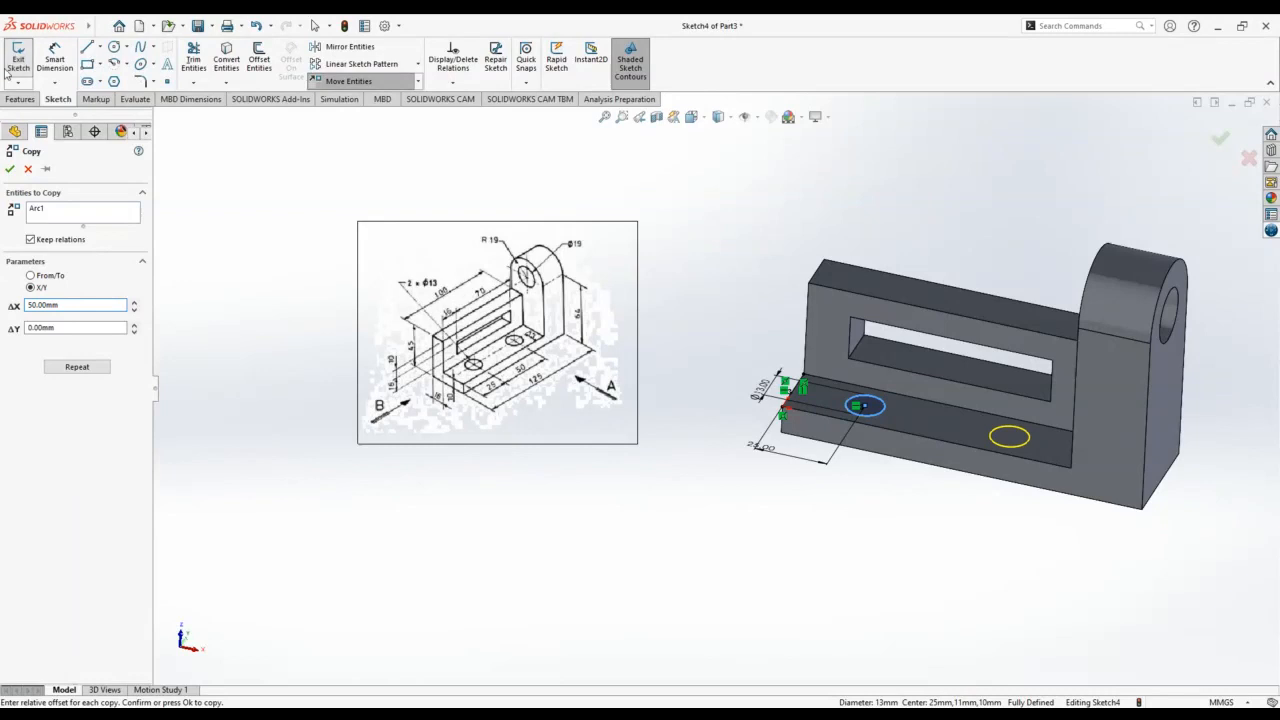
left_click(10, 168)
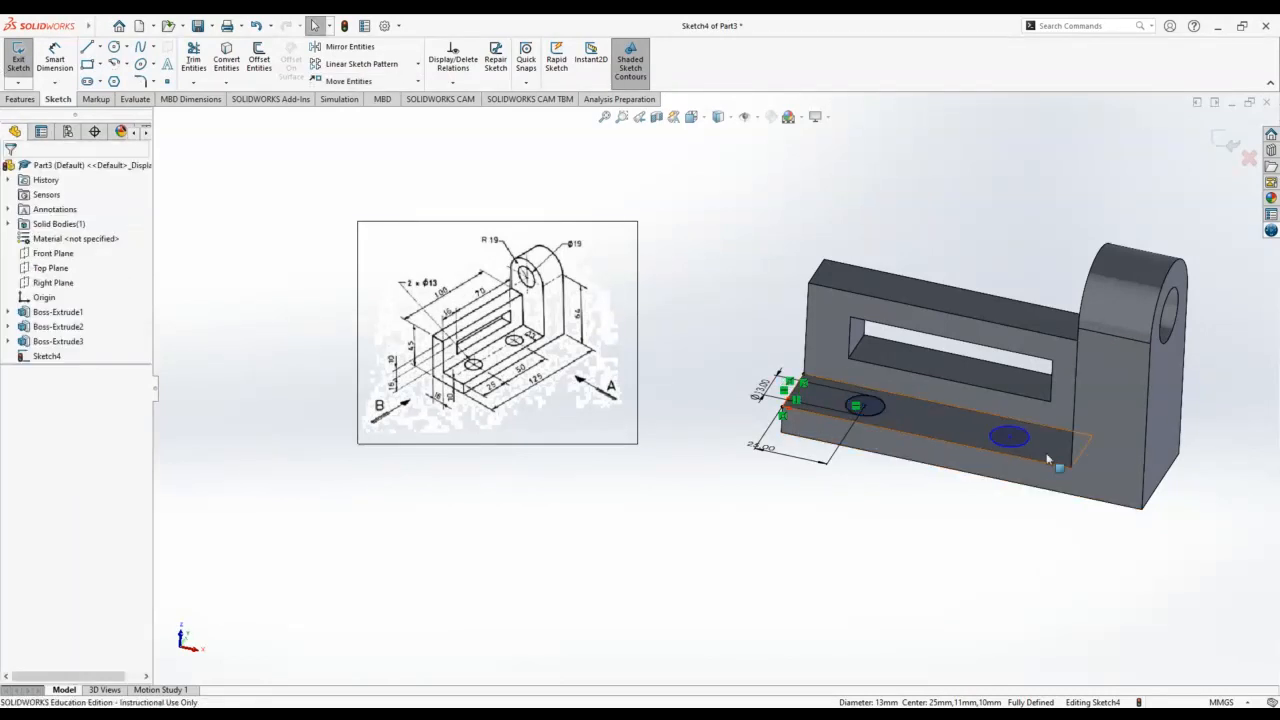
- Dimension the distance from the copied circle's centre to the long outer edge of the base plate's upper face as 11 mm
scroll(538, 349, "down", 5)
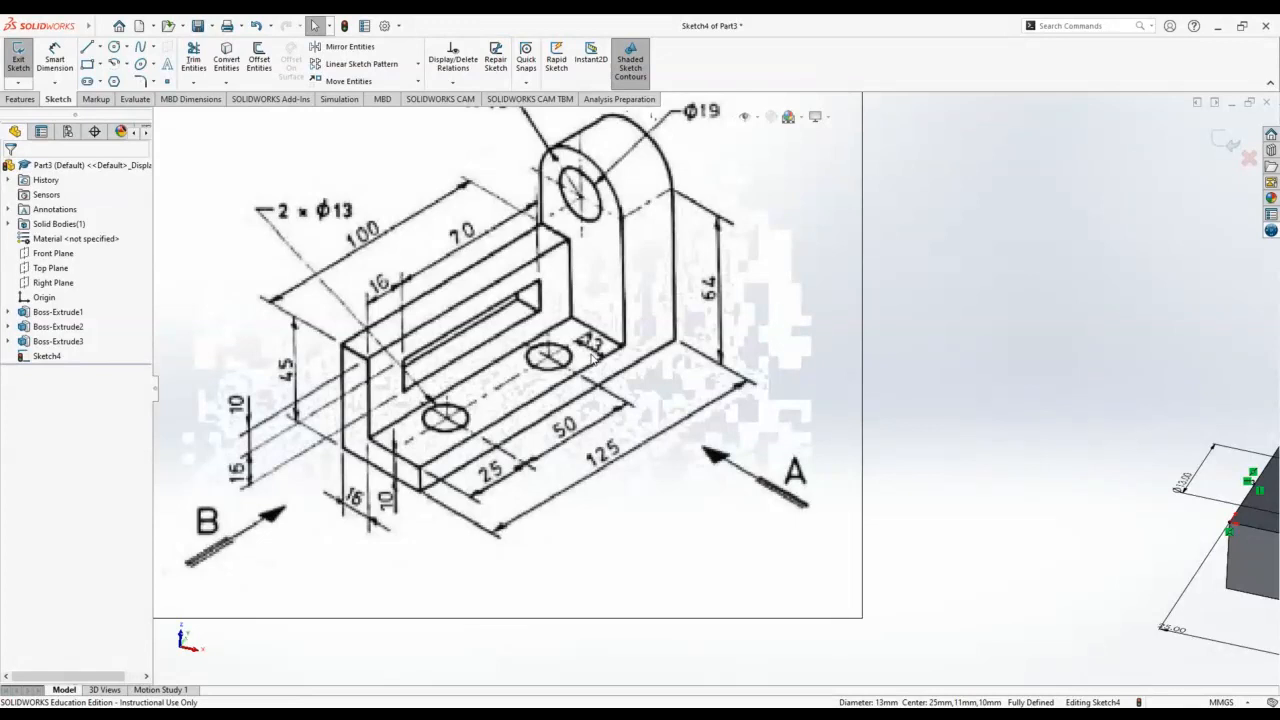
scroll(593, 360, "up", 3)
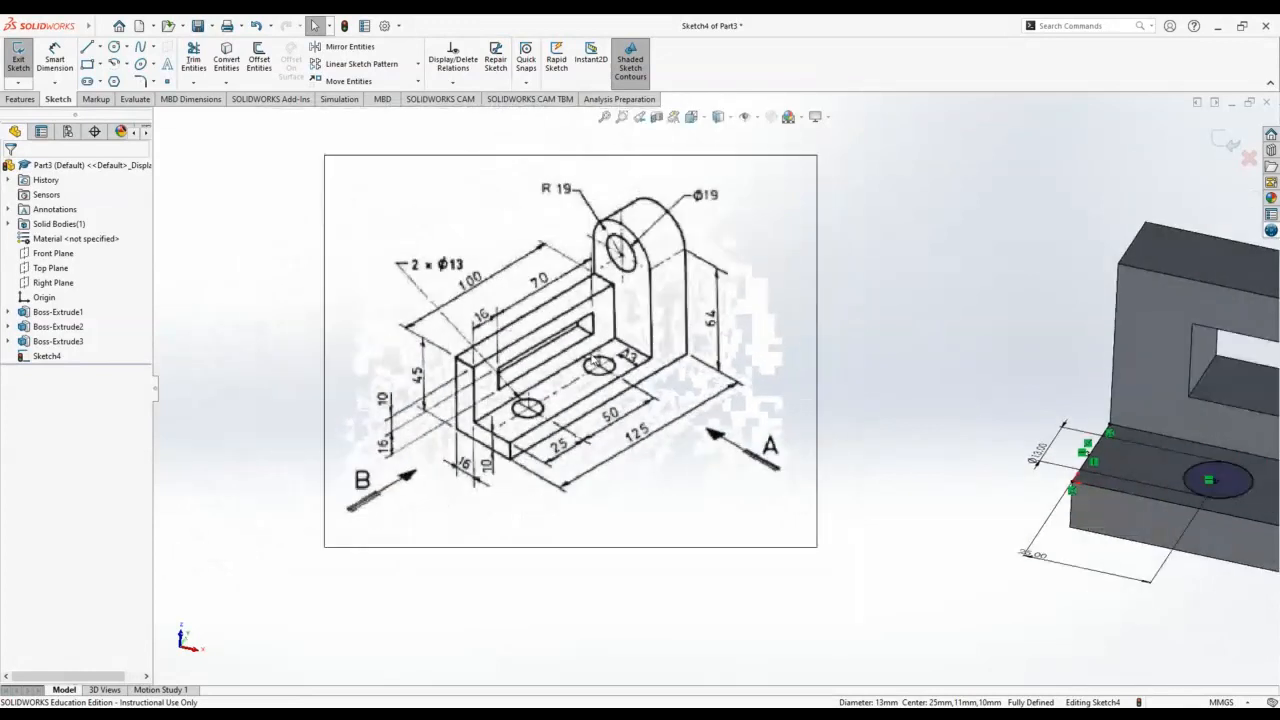
scroll(1050, 600, "up", 2)
middle_click_drag(1074, 580, 1185, 554)
left_click(55, 57)
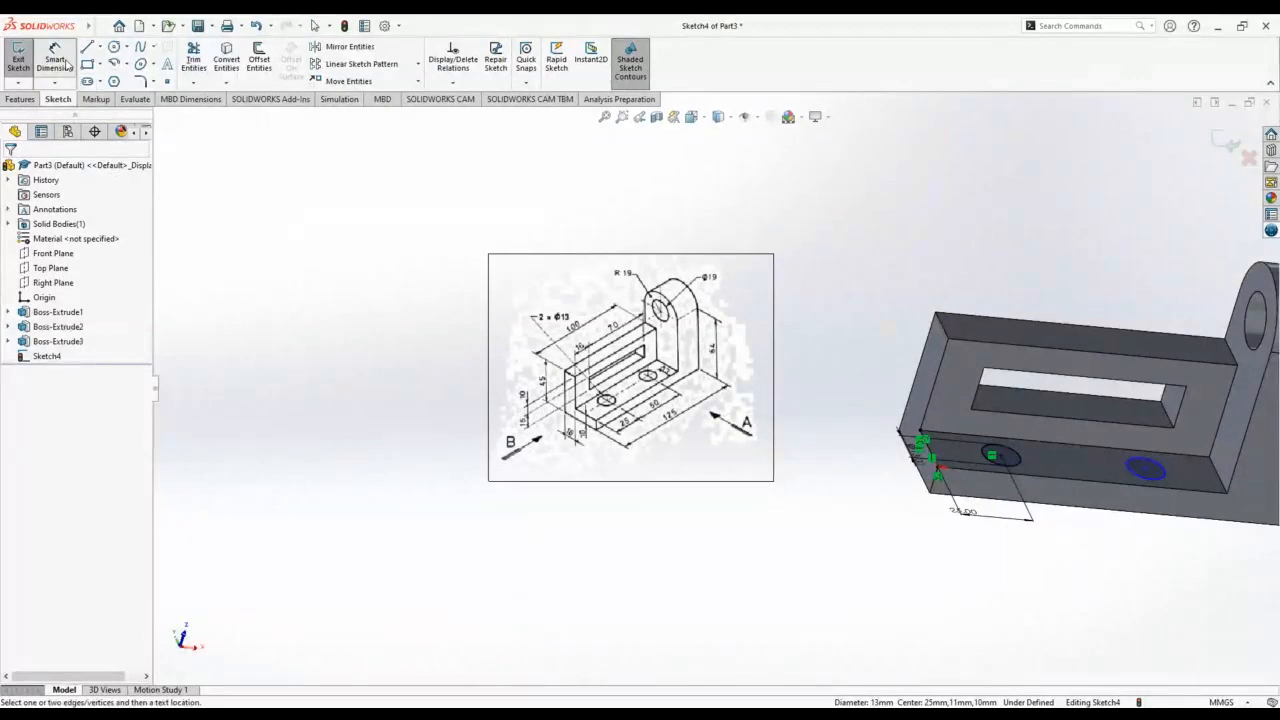
left_click(1146, 470)
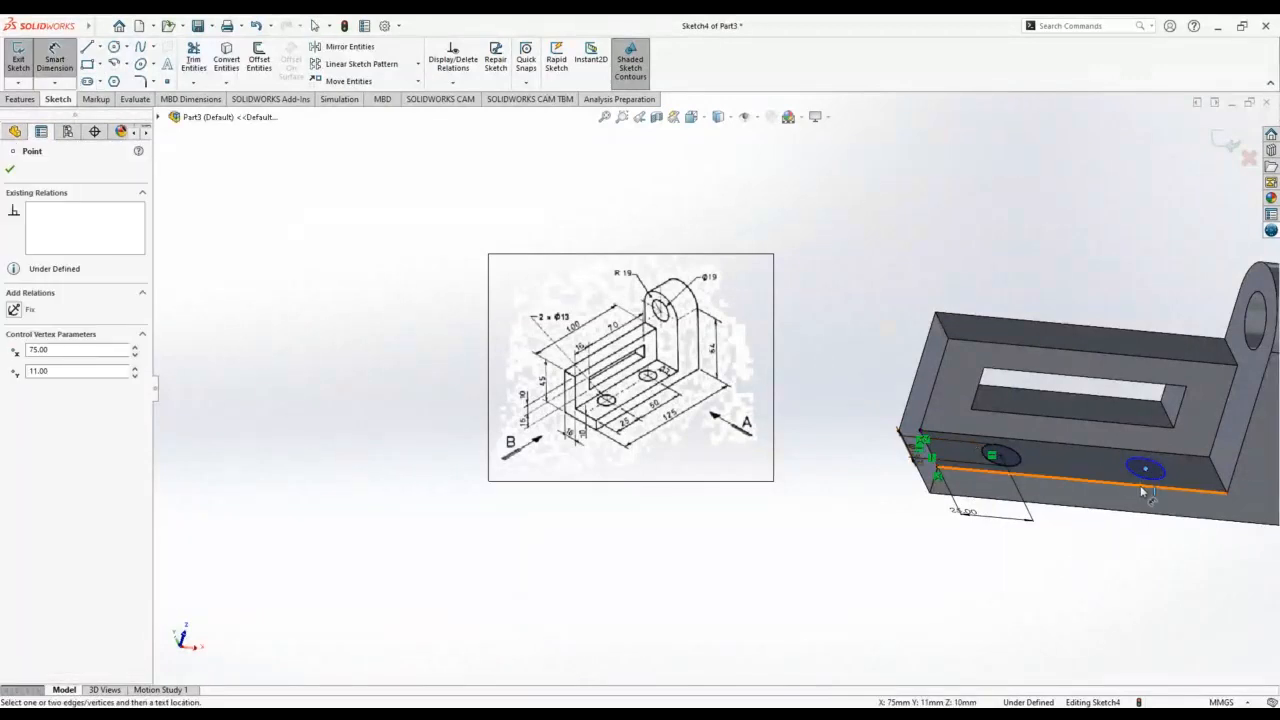
left_click(1145, 487)
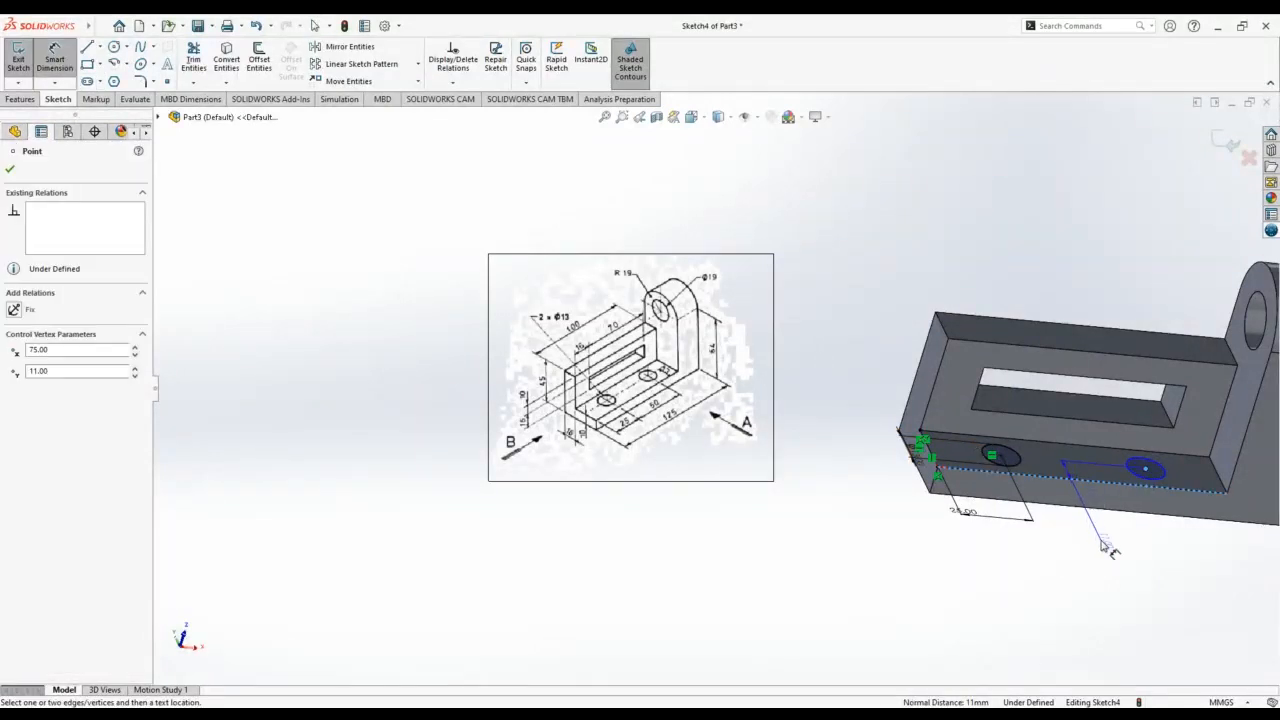
left_click(1100, 545)
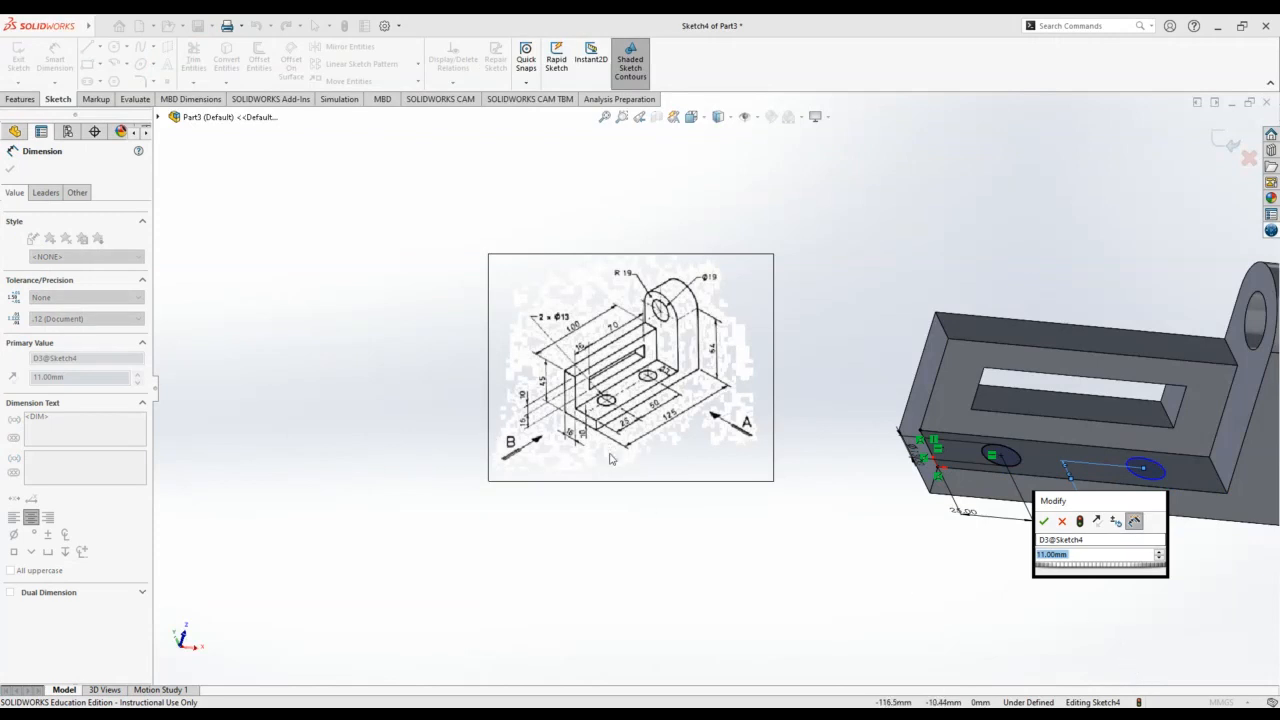
key("Return")
- Delete the Horizontal relation between the first circle's centre and the construction line's midpoint
scroll(990, 440, "down", 3)
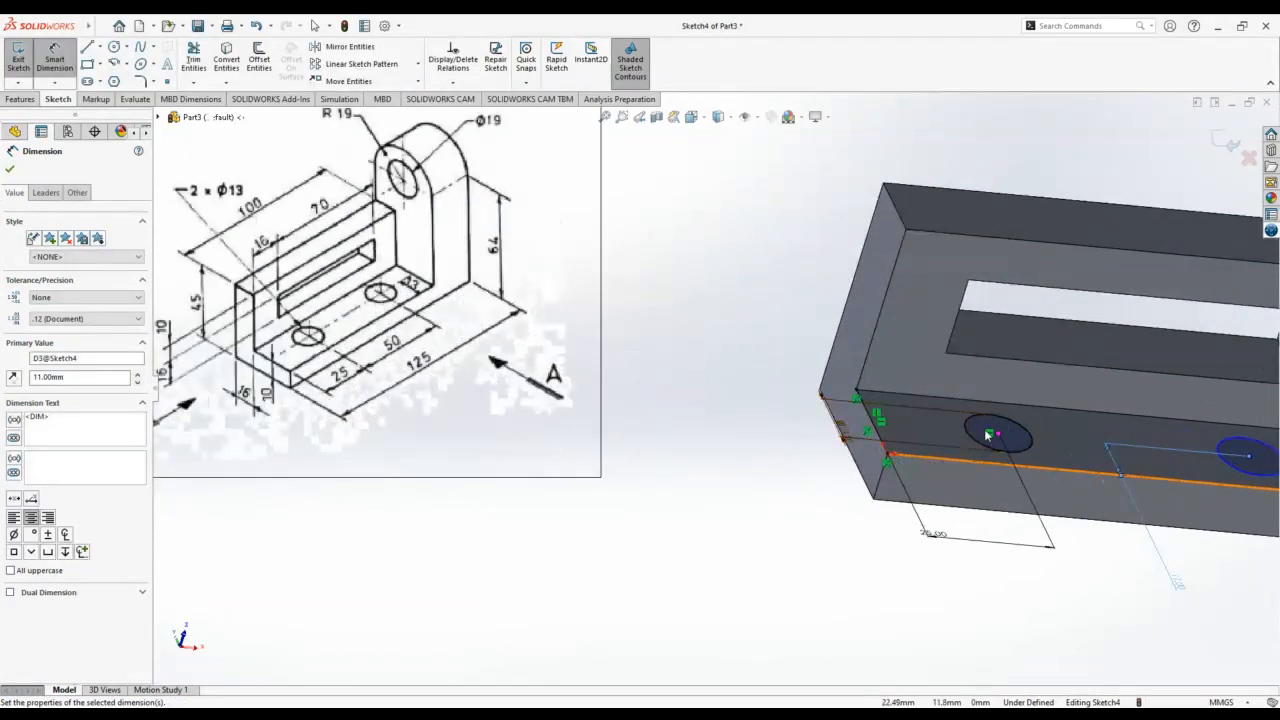
left_click(990, 437)
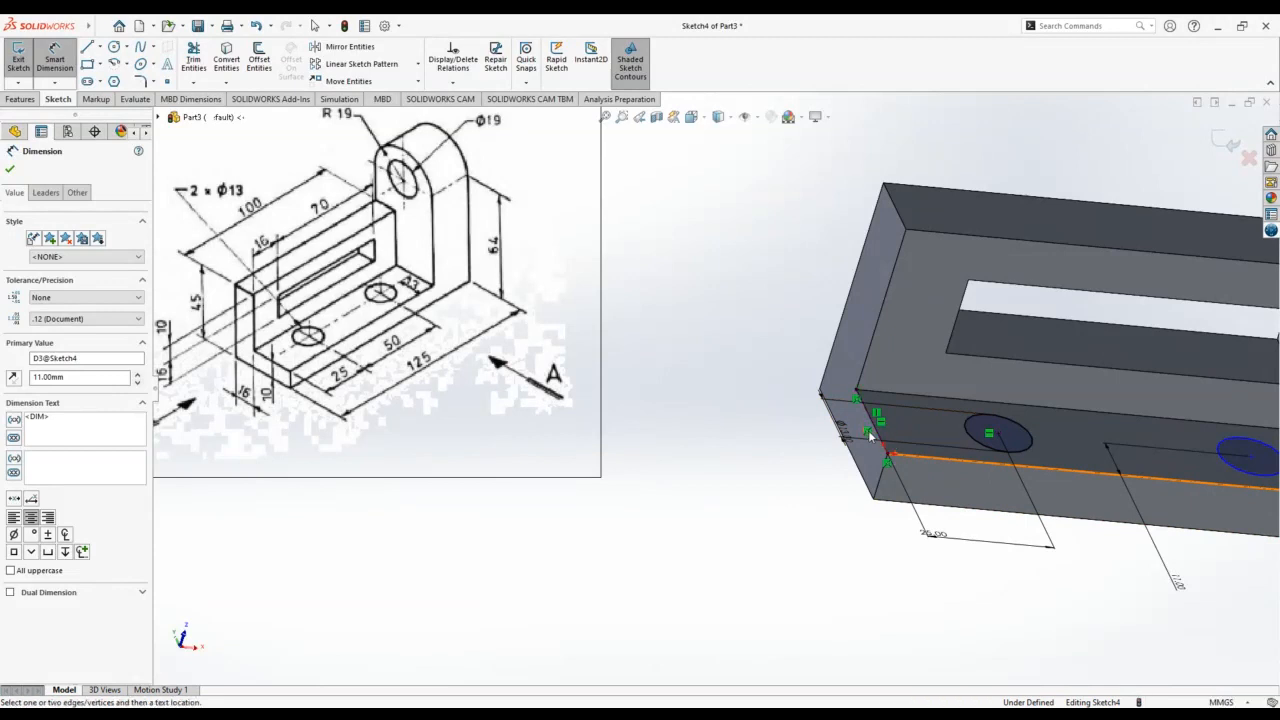
scroll(865, 470, "down", 3)
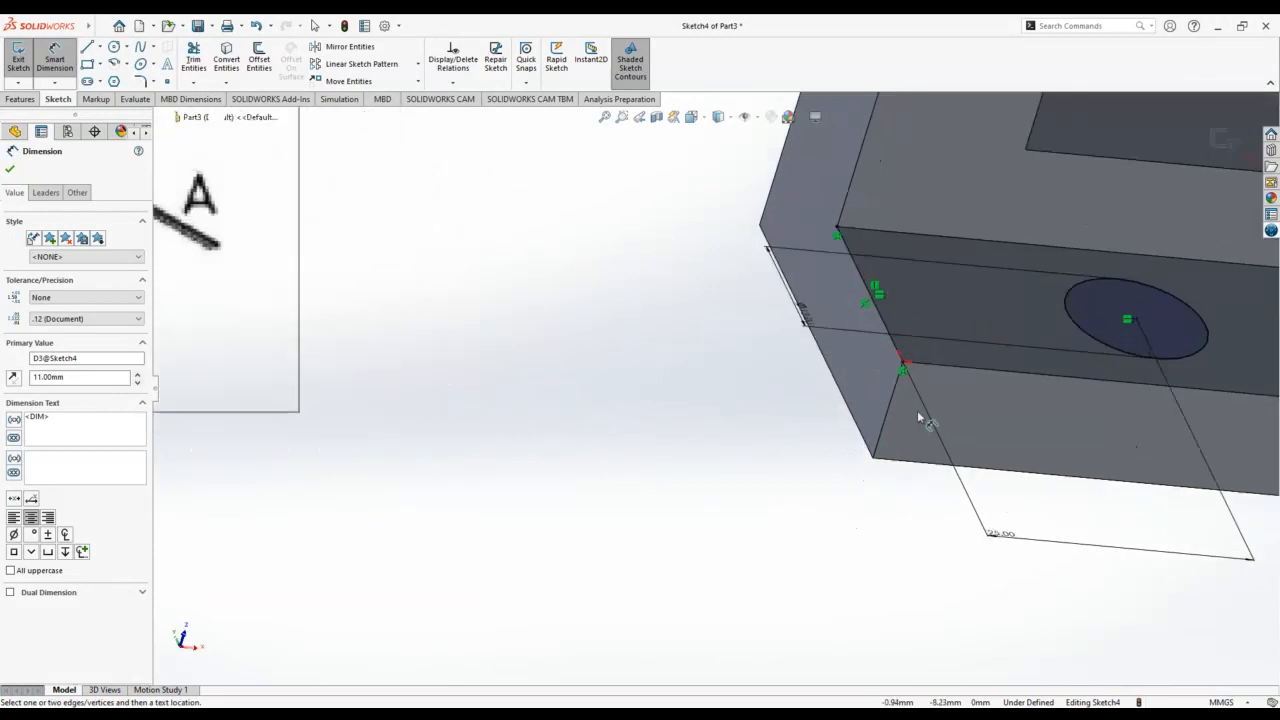
key("Escape")
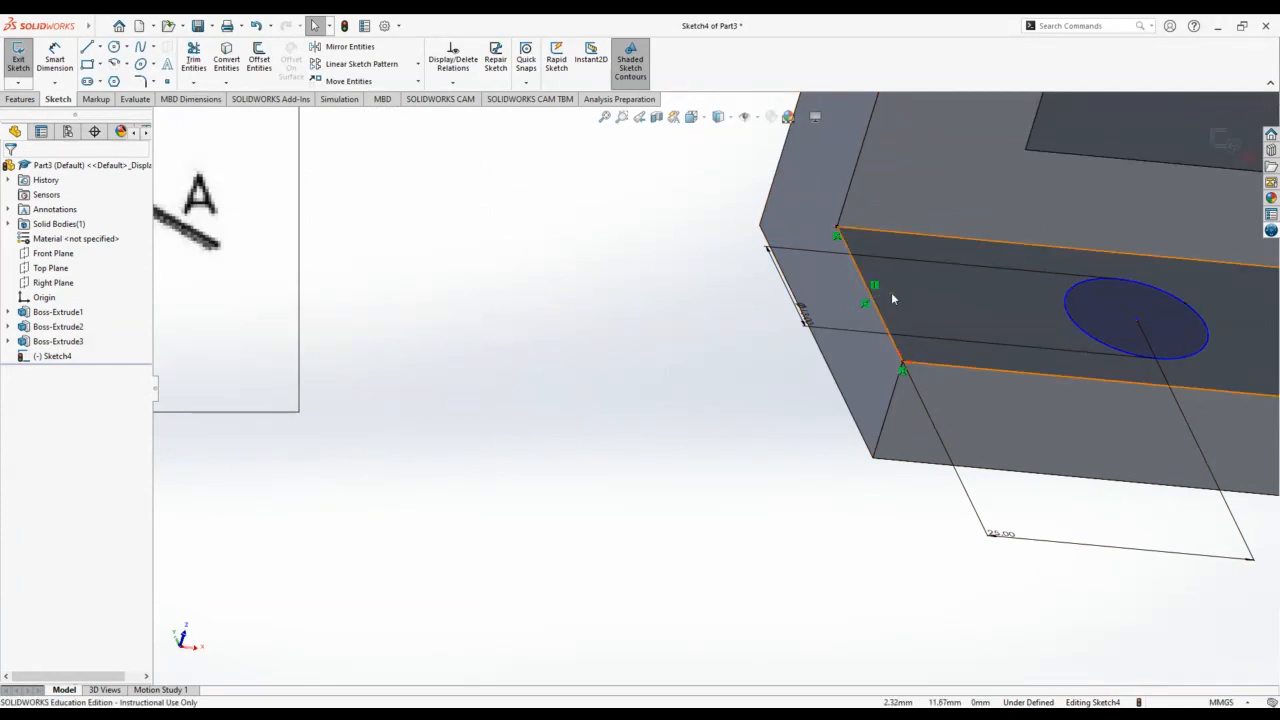
- Add a Horizontal relation between the centres of the two circles
scroll(996, 410, "up", 3)
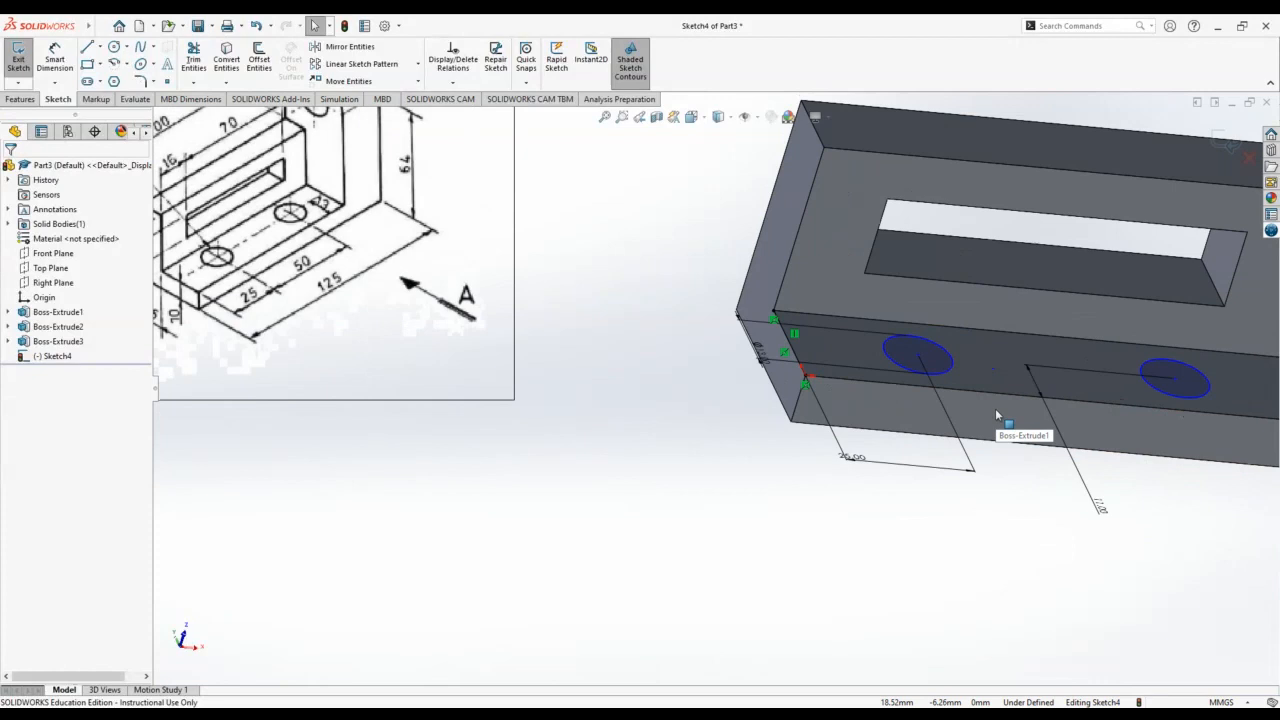
scroll(995, 408, "up", 2)
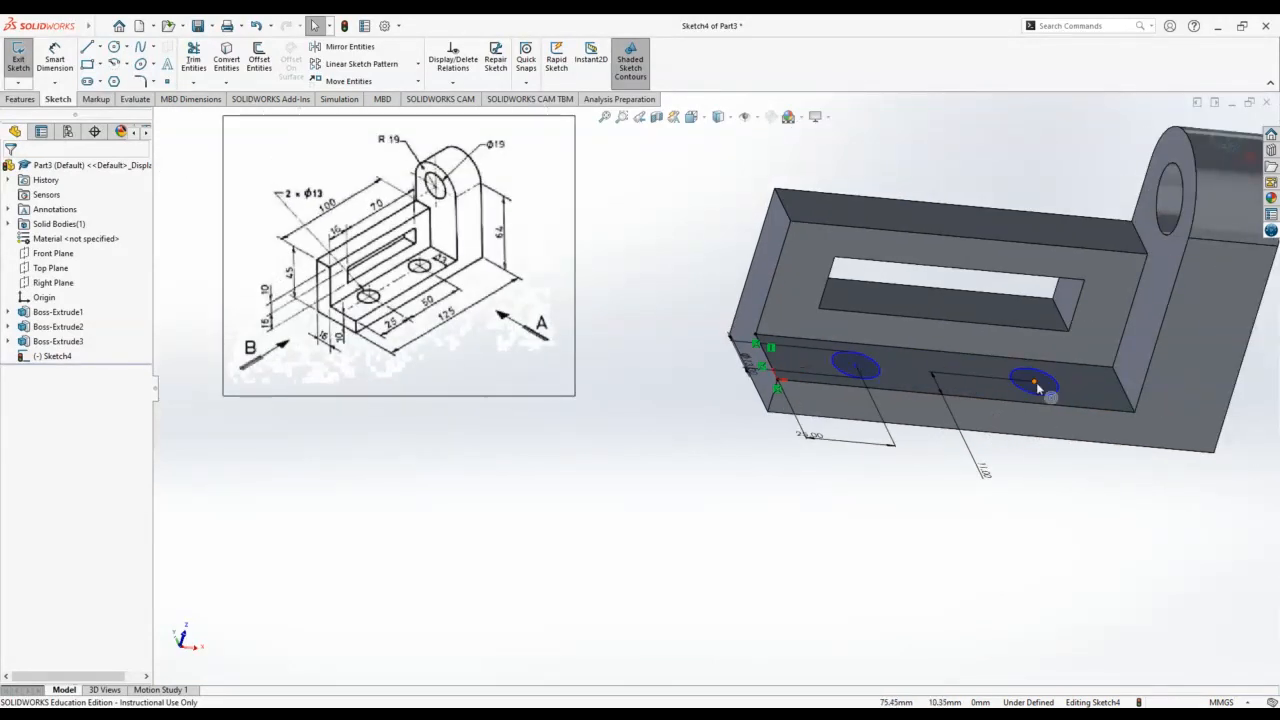
left_click(1036, 386)
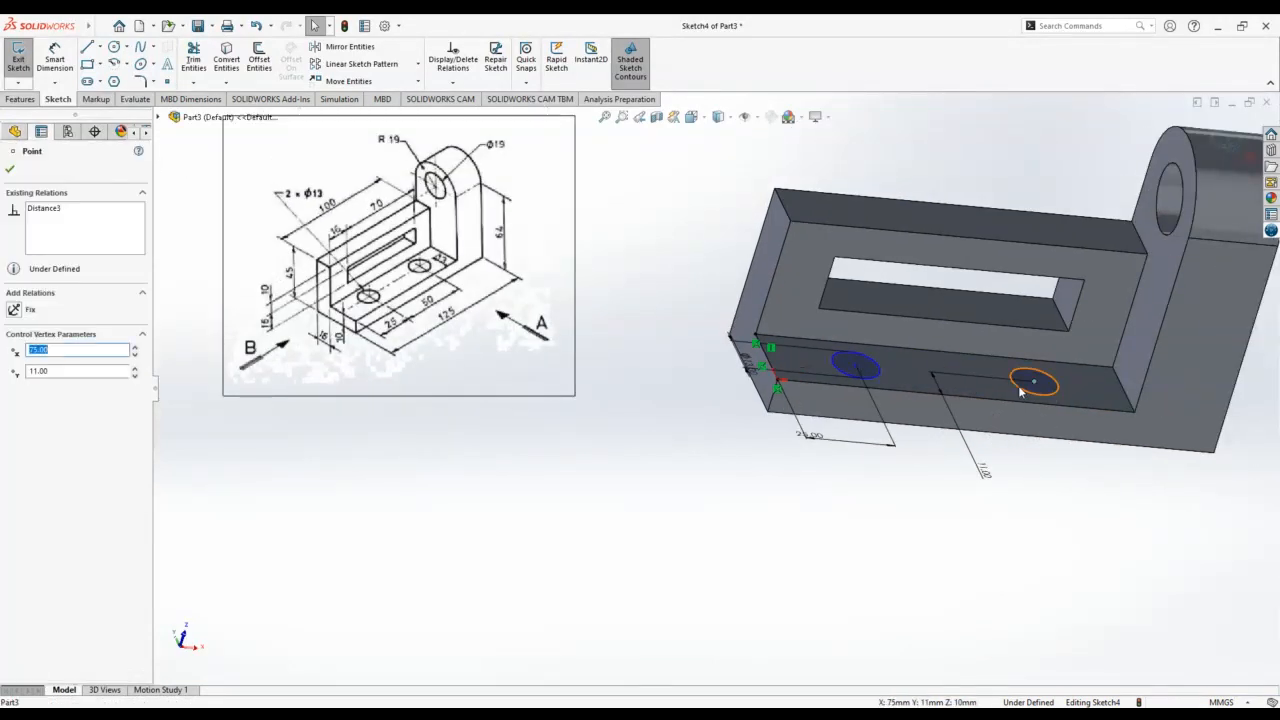
left_click(856, 367, "ctrl")
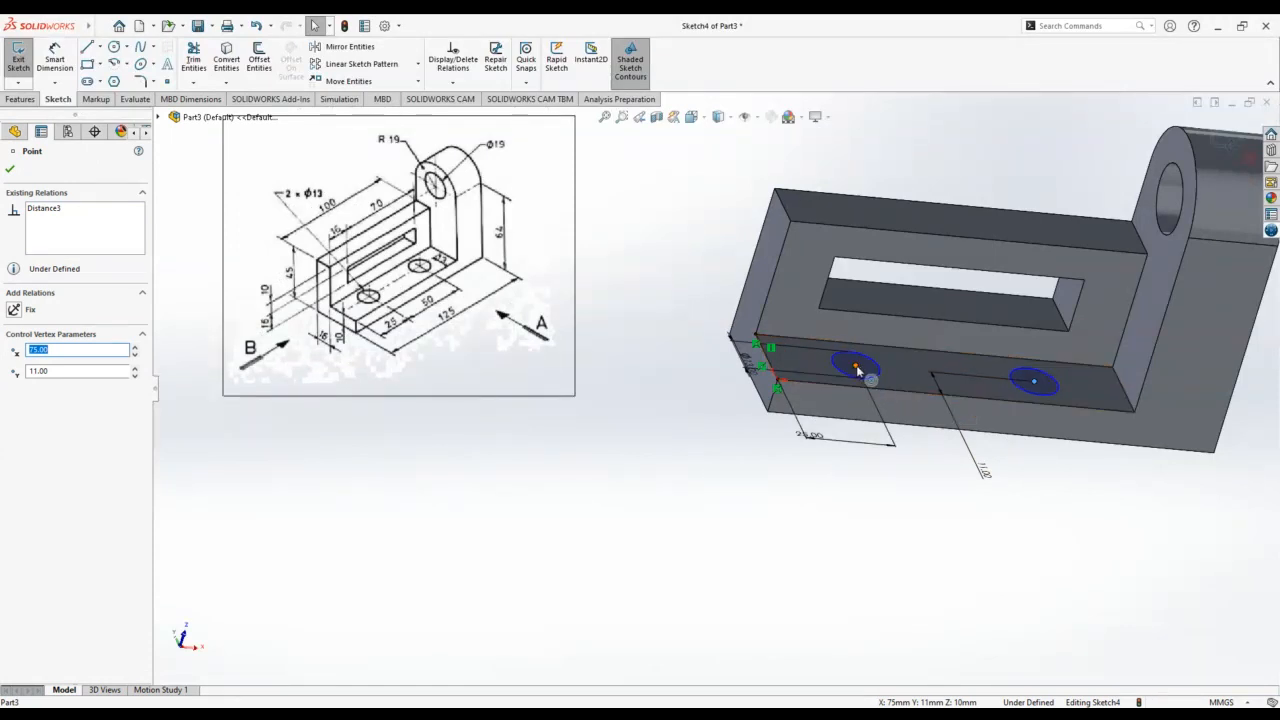
left_click(15, 388)
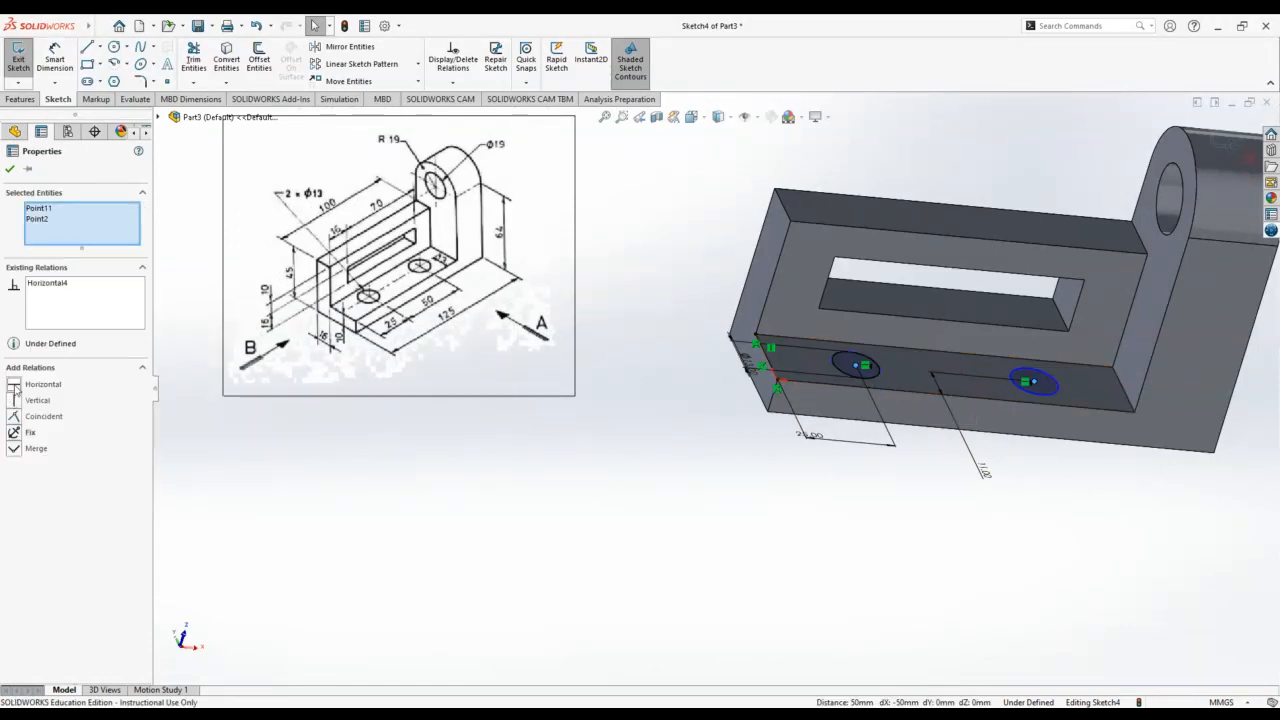
left_click(10, 169)
- Try to dimension the distance from the second circle's centre to the long outer edge of the base plate's upper face
left_click(55, 60)
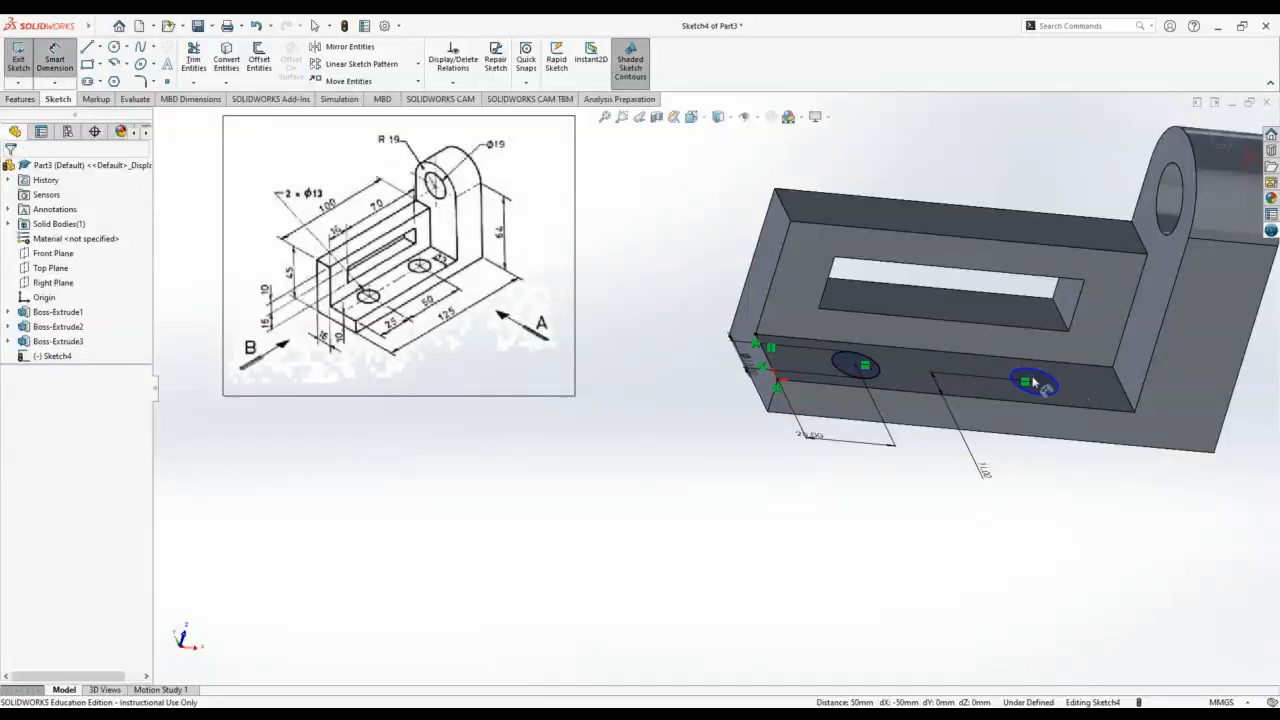
left_click(1035, 382)
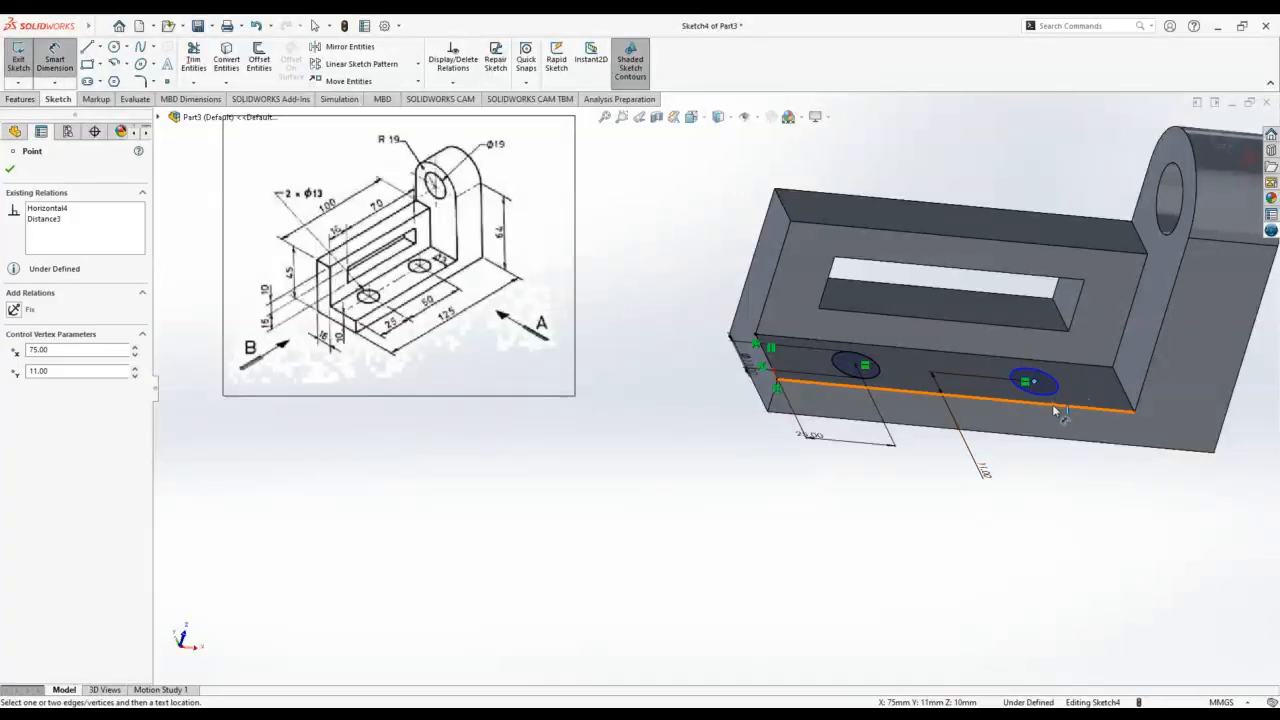
left_click(1060, 411)
left_click(1075, 497)
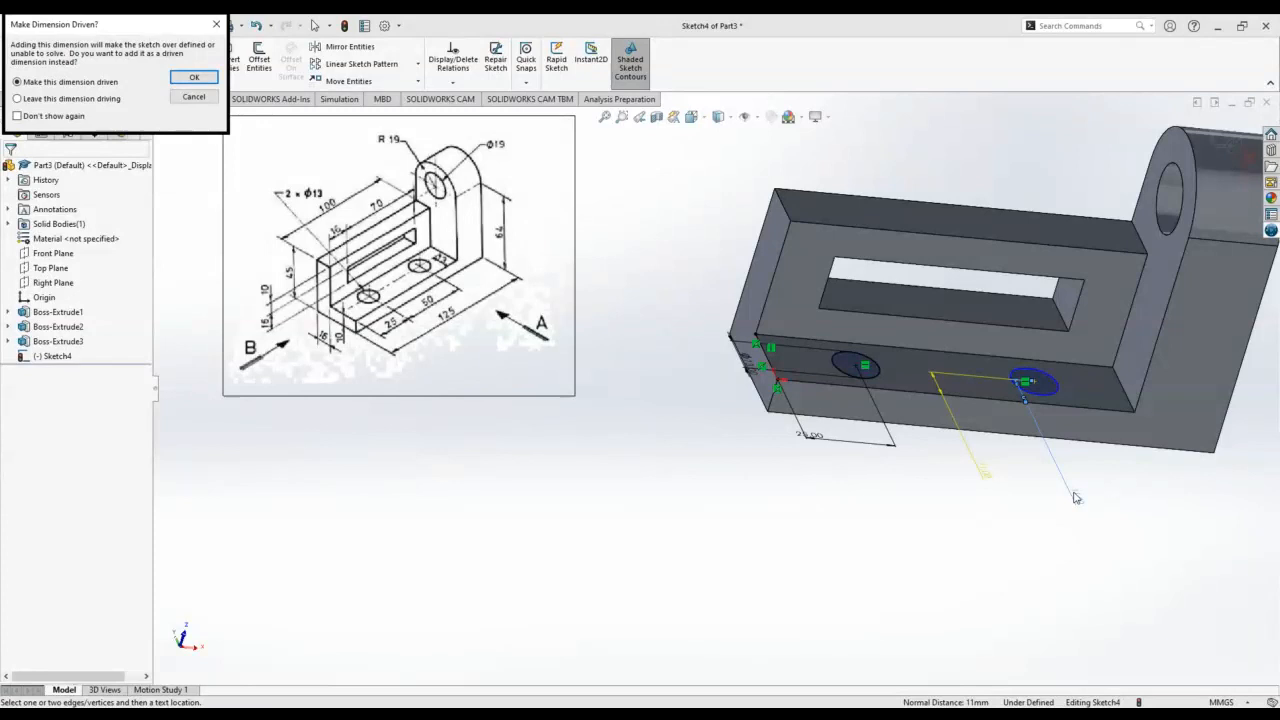
key("Return")
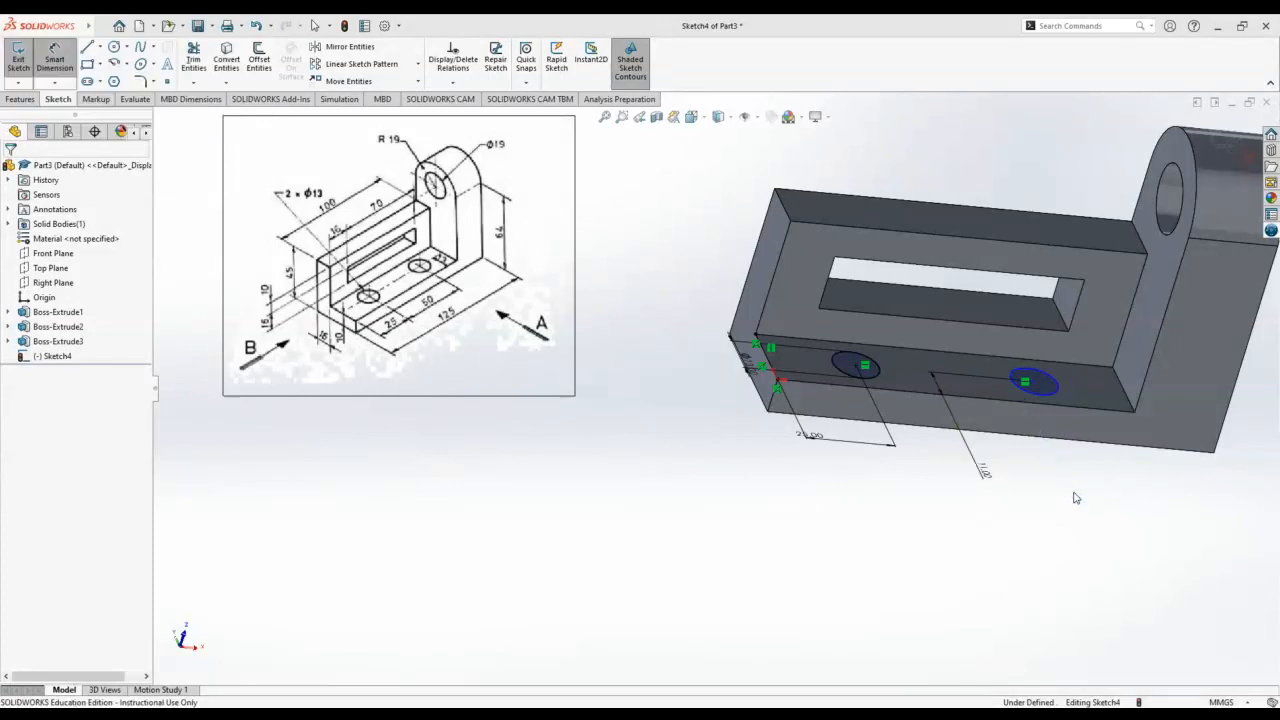
- Remove the 13 mm diameter dimension from the first circle
left_click(746, 368)
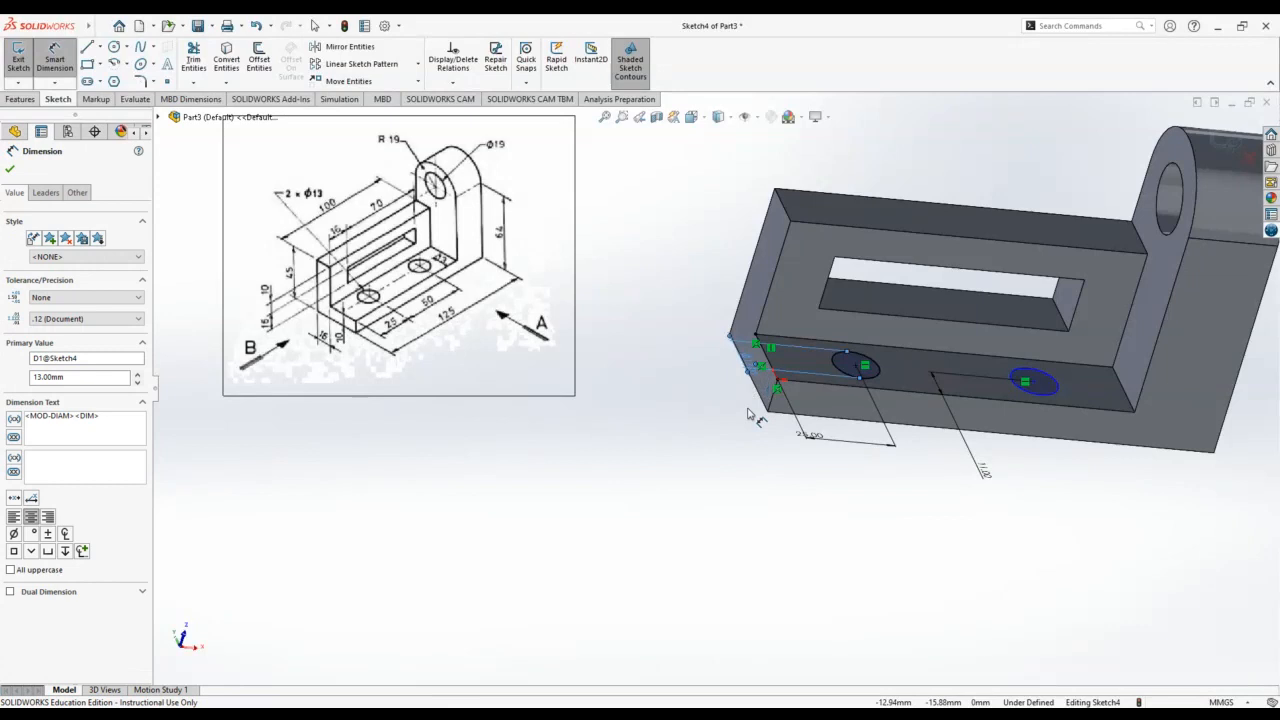
key("Escape")
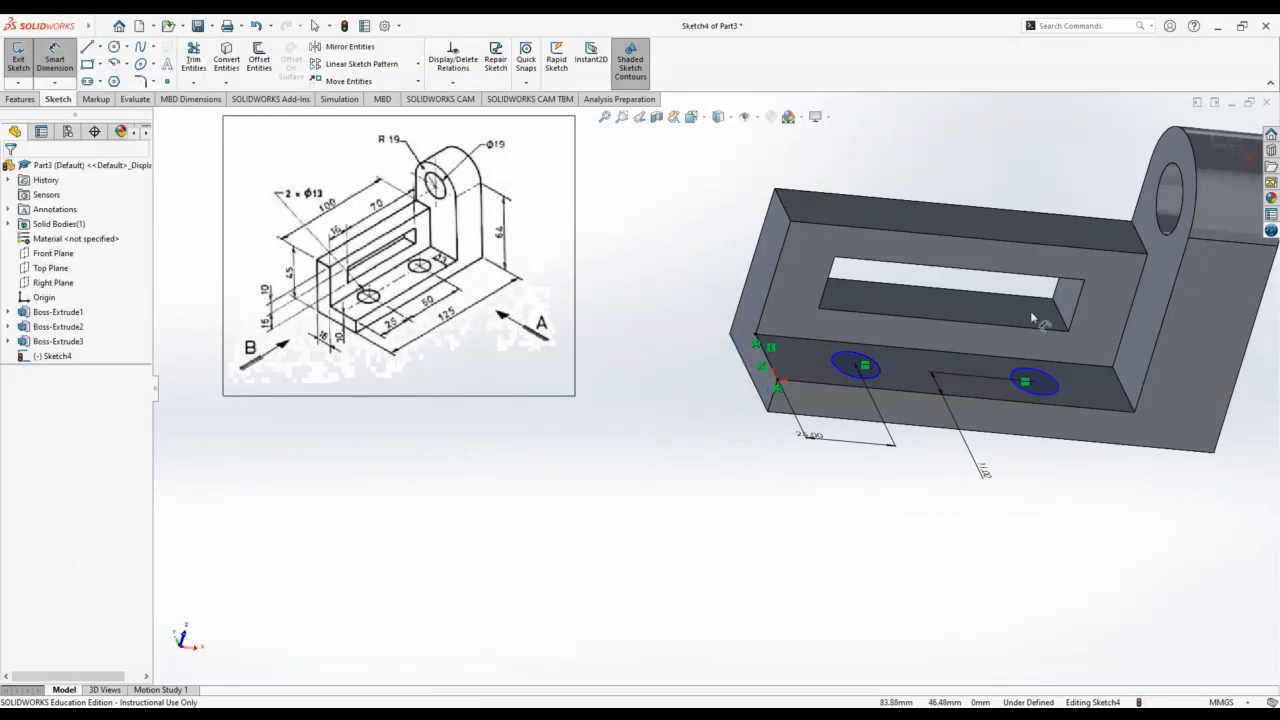
- Try again to dimension the second circle's centre from the base plate's long outer edge, accepting it as a driven dimension
scroll(1025, 360, "down", 1)
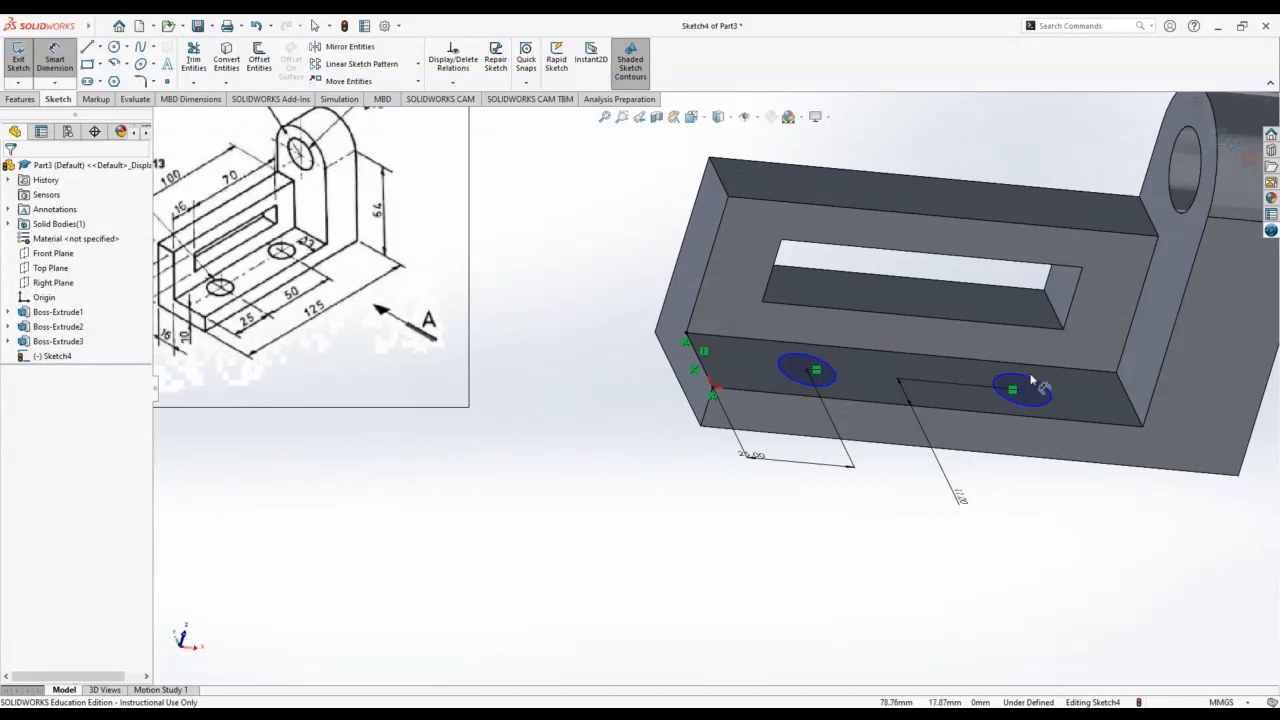
left_click(1023, 391)
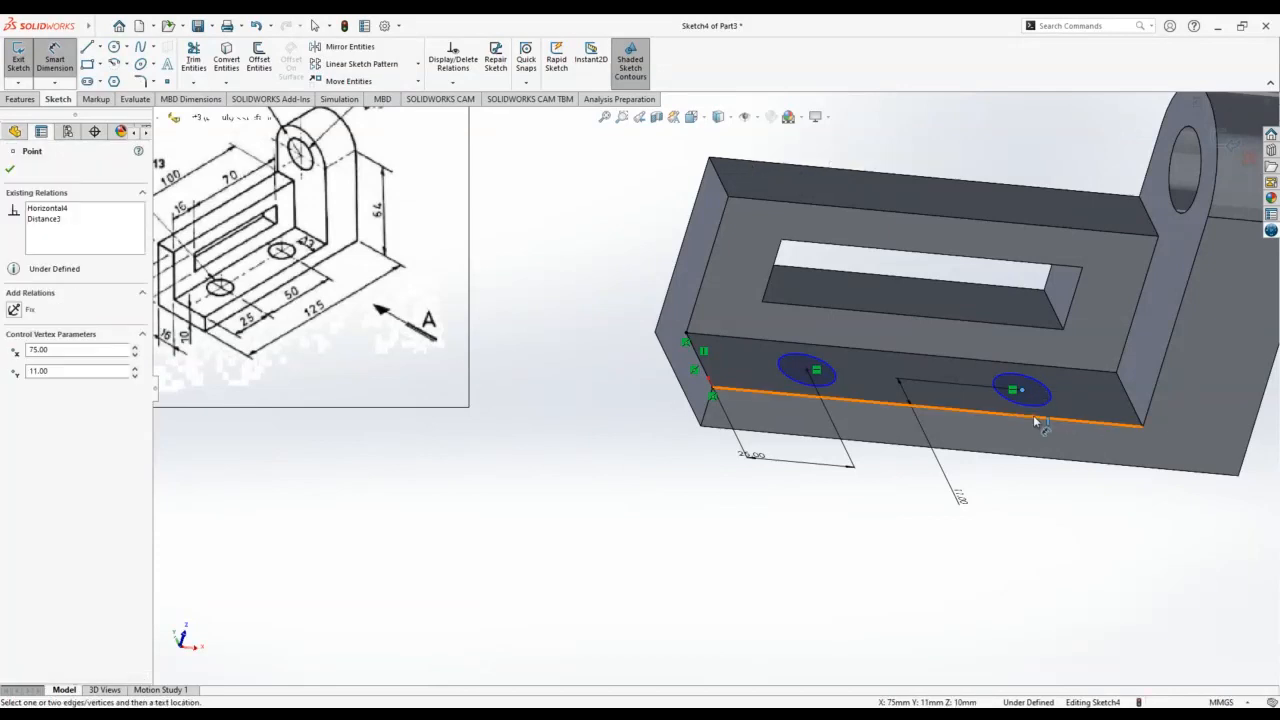
left_click(1034, 424)
left_click(1036, 505)
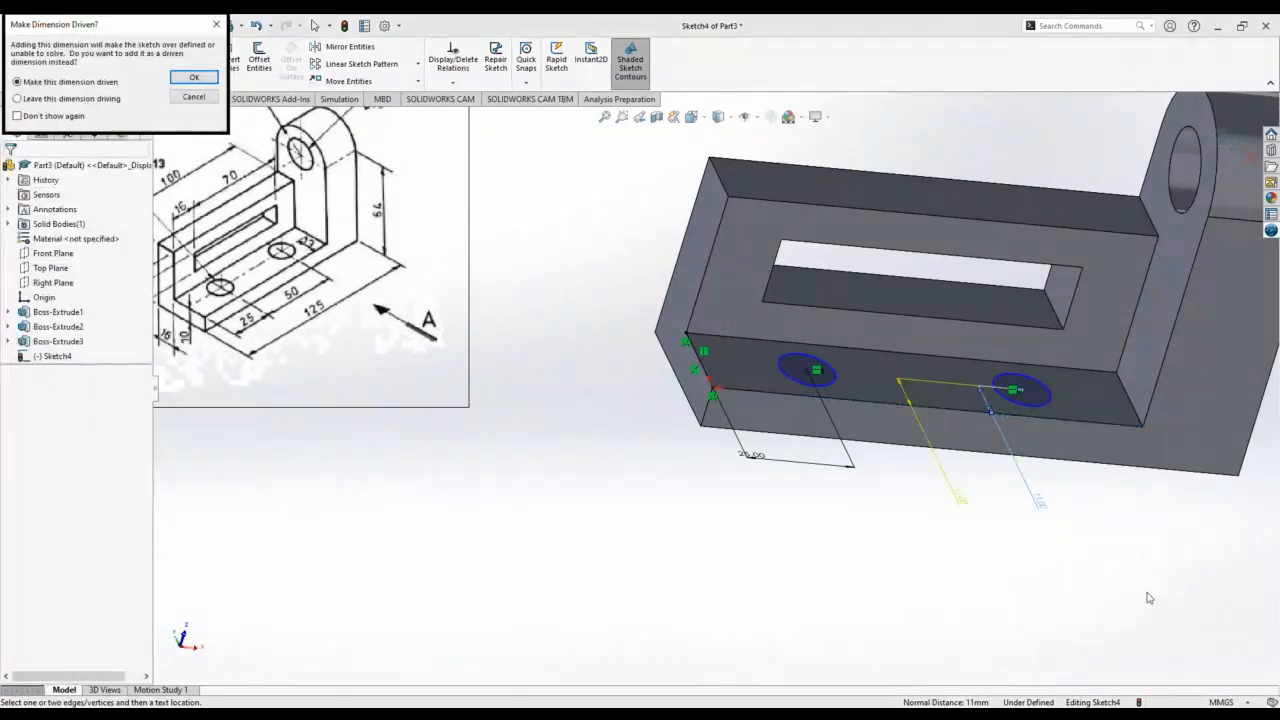
left_click(193, 78)
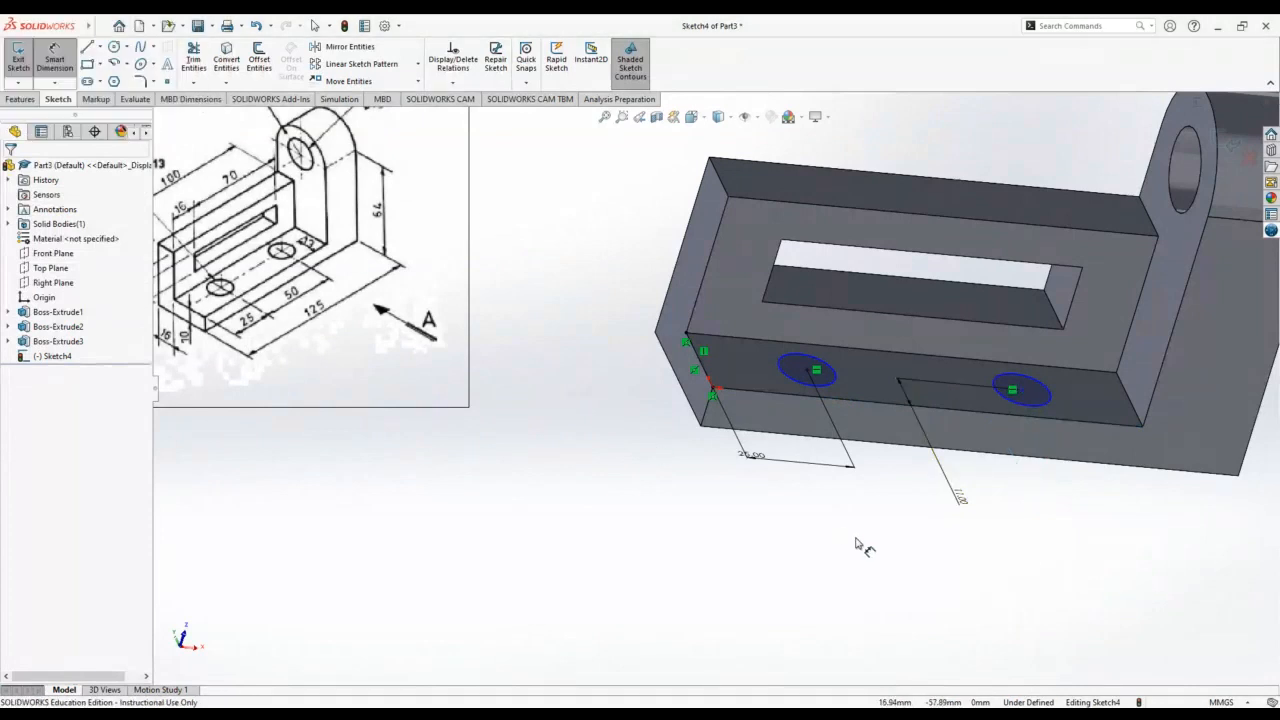
- Set the distance from the second circle's centre to the base plate's long outer edge to 13 mm
double_click(960, 502)
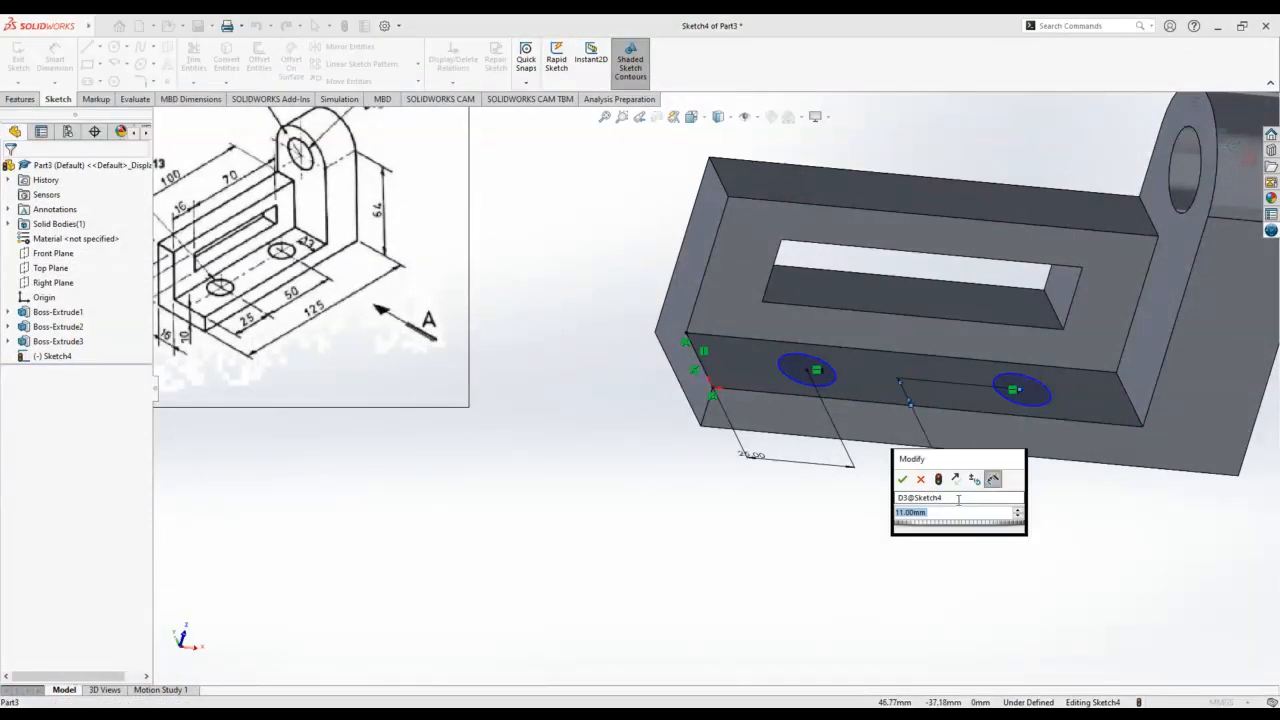
type("13")
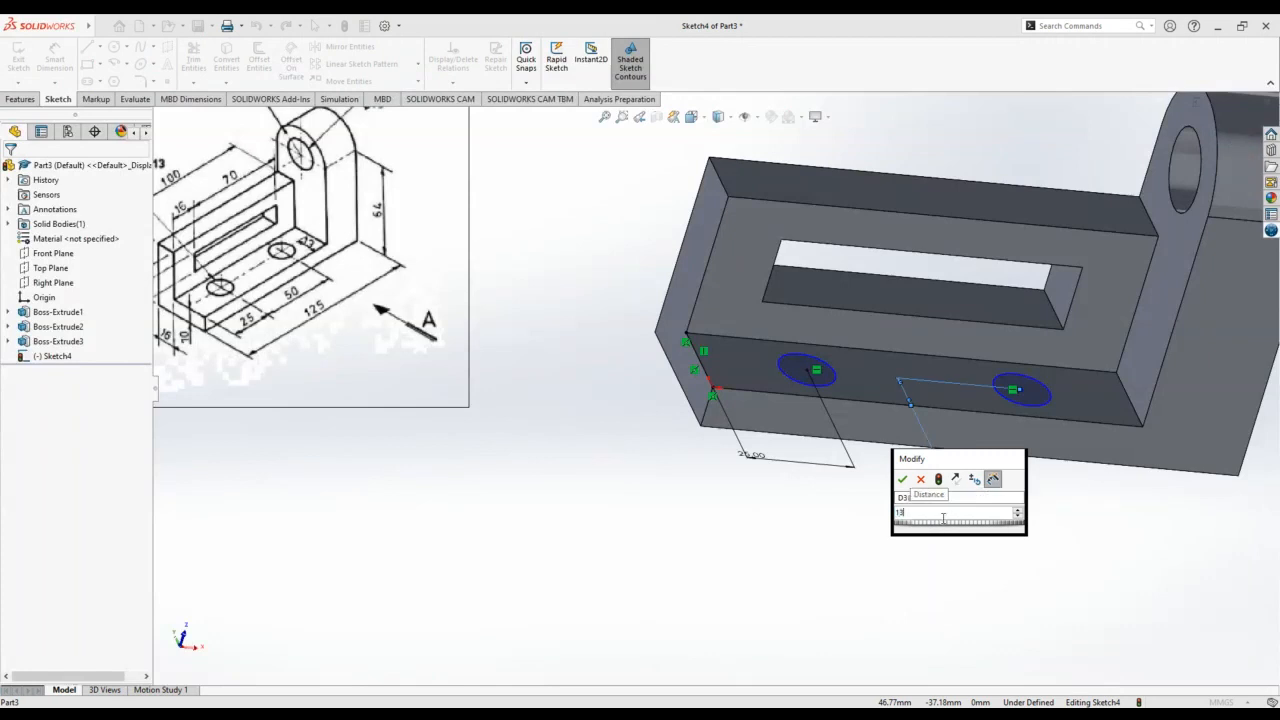
key("Return")
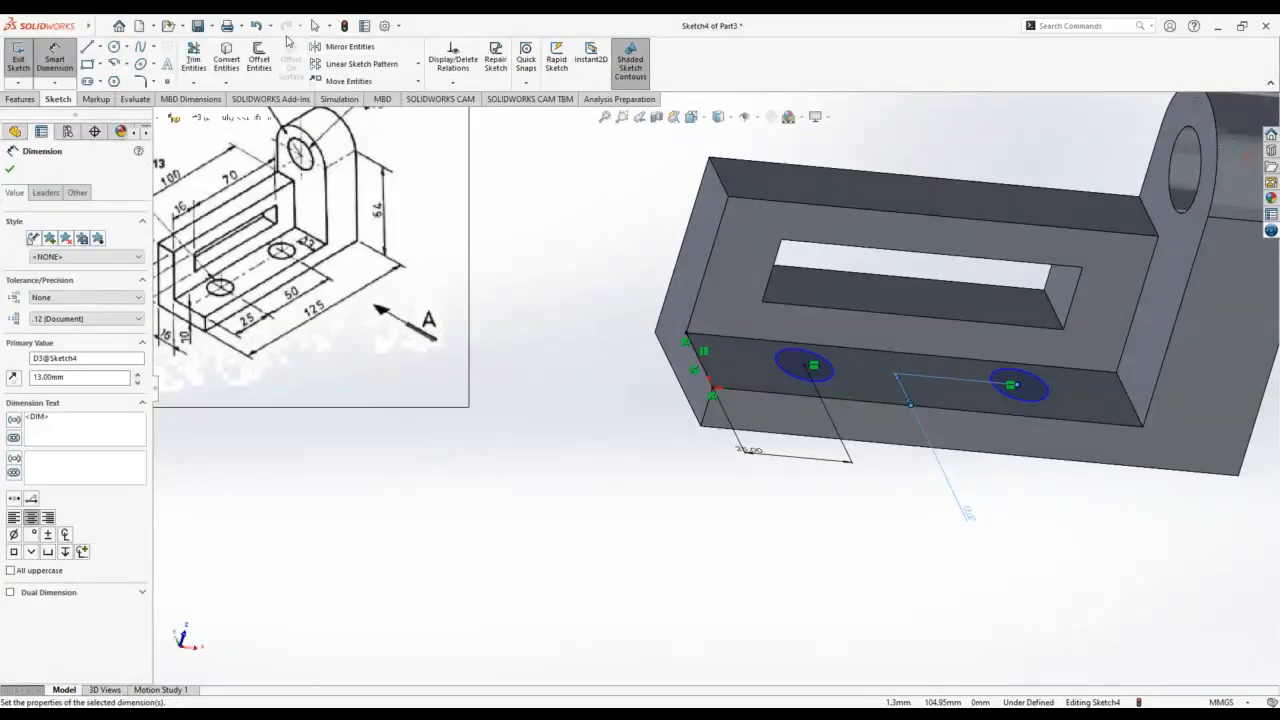
left_click(10, 170)
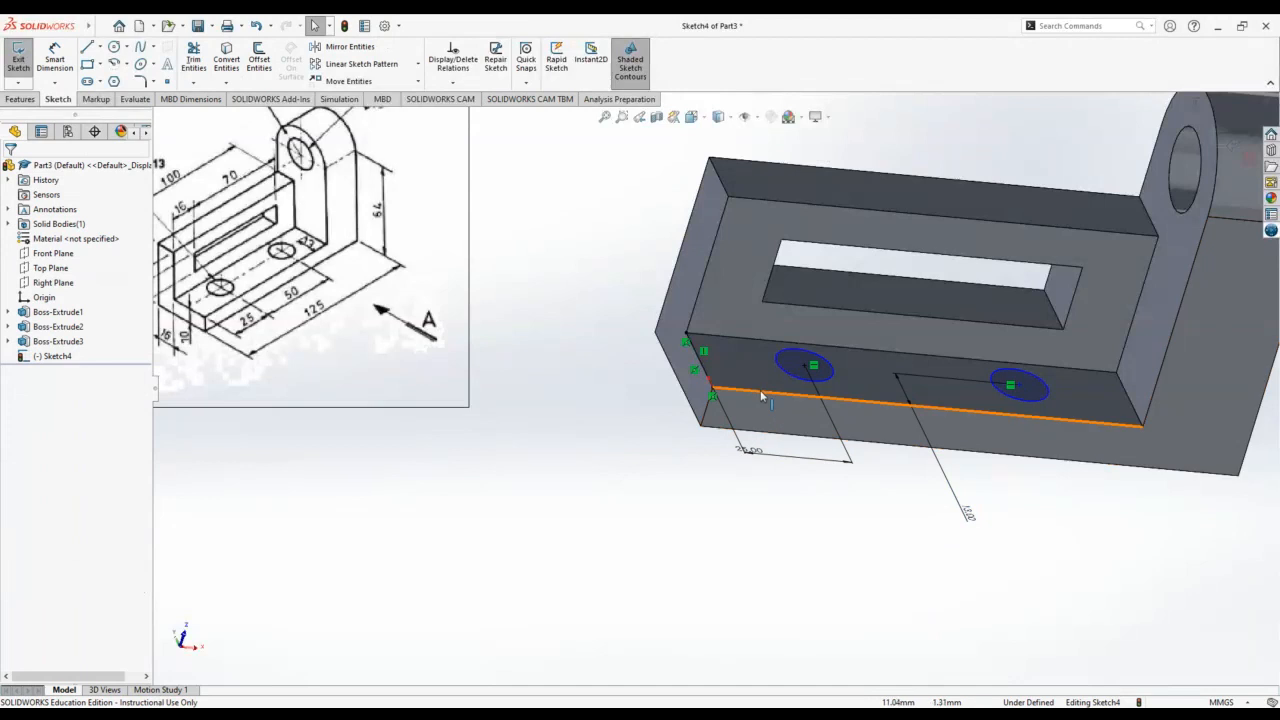
- Finish the sketch and cut-extrude both circles through the base plate, using Up To Surface with the plate's underside as the end face
mouse_move(586, 301)
middle_mouse_down()
mouse_move(620, 294)
mouse_move(631, 306)
mouse_move(583, 277)
mouse_move(585, 310)
middle_mouse_up()
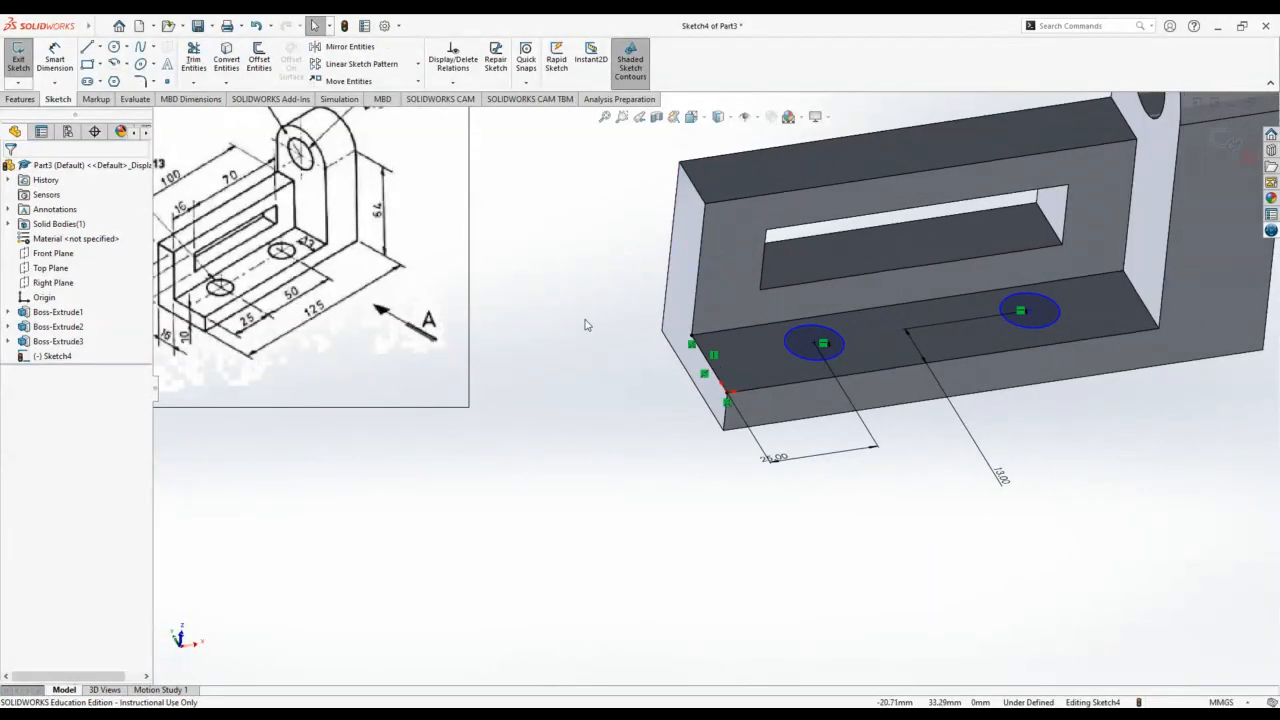
left_click(1240, 142)
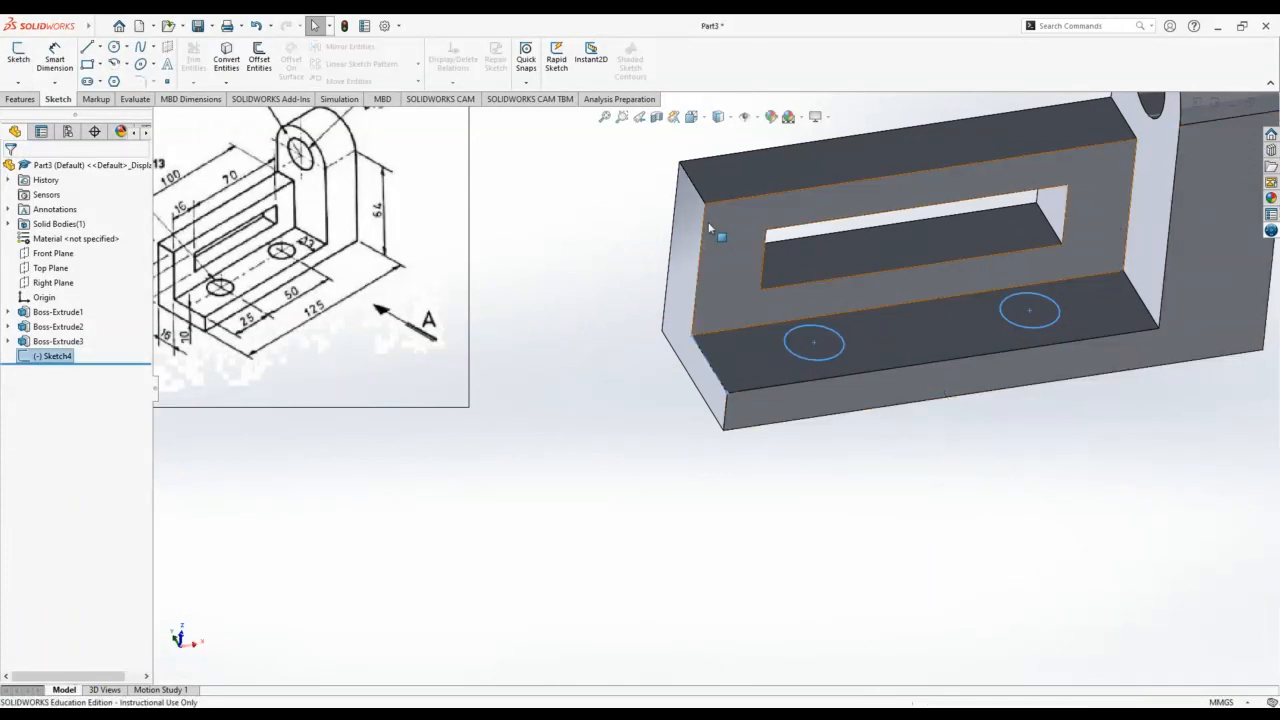
left_click(20, 99)
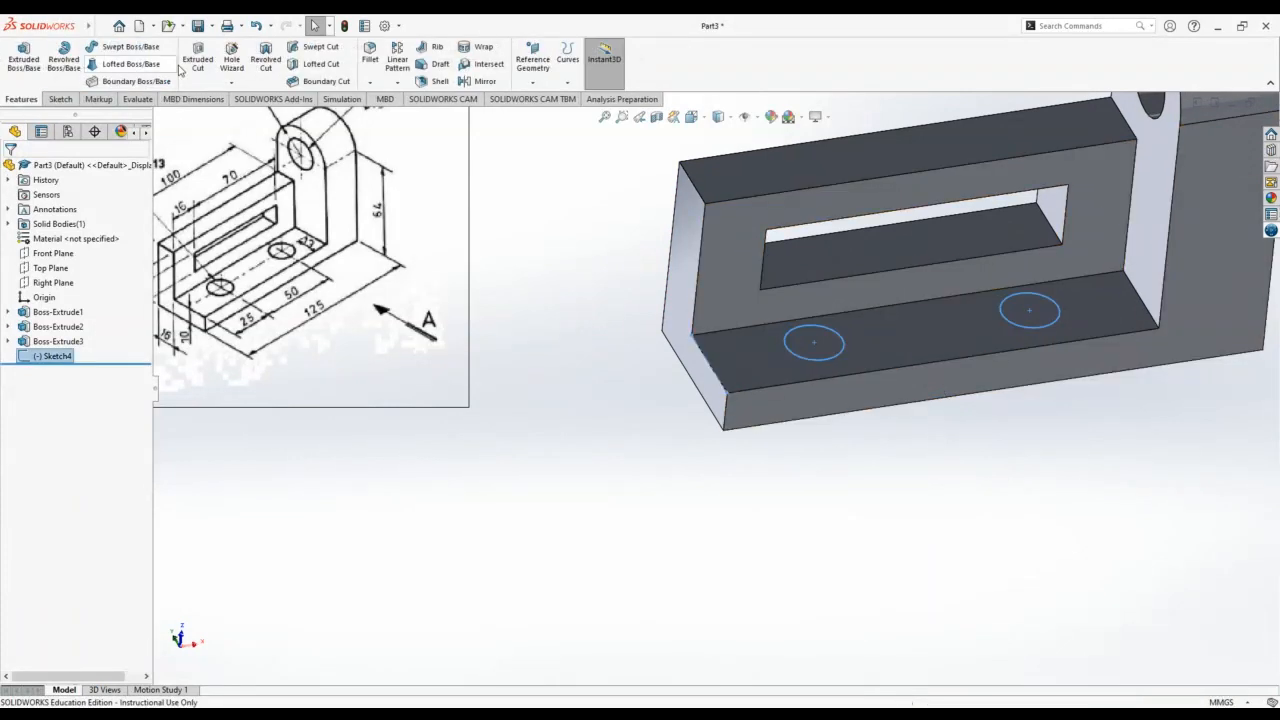
left_click(197, 58)
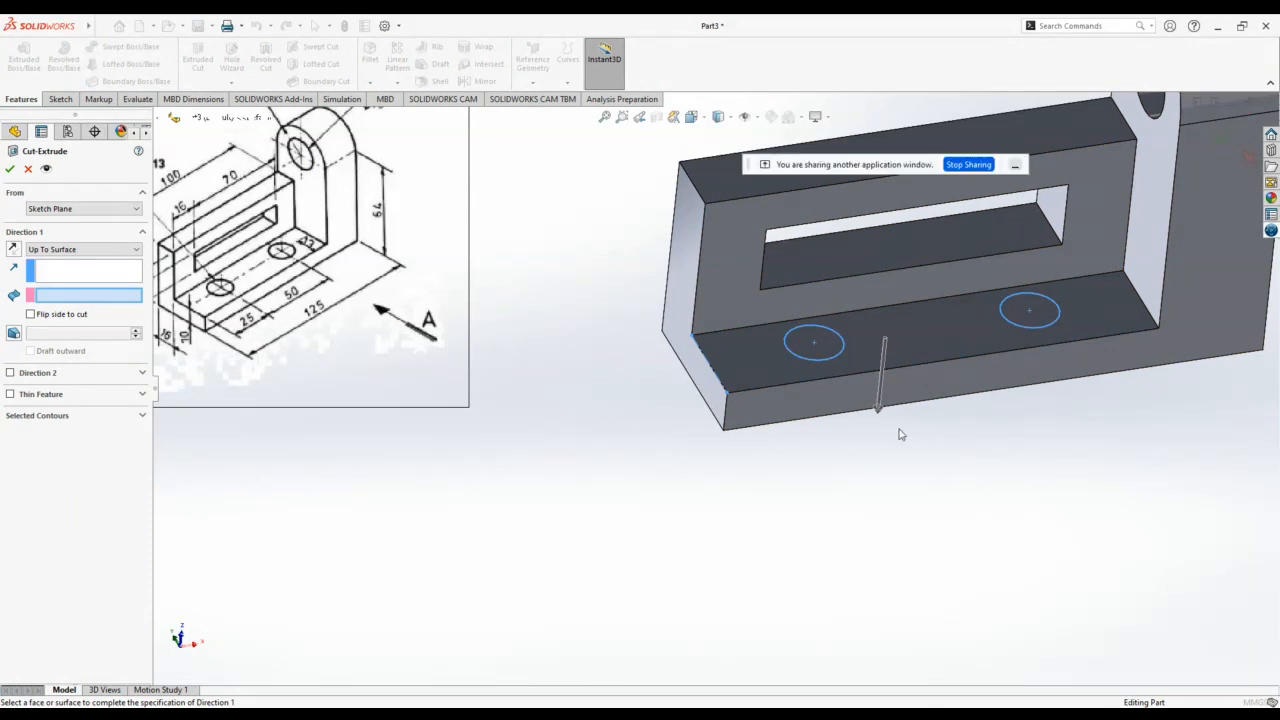
middle_click_drag(905, 435, 829, 457)
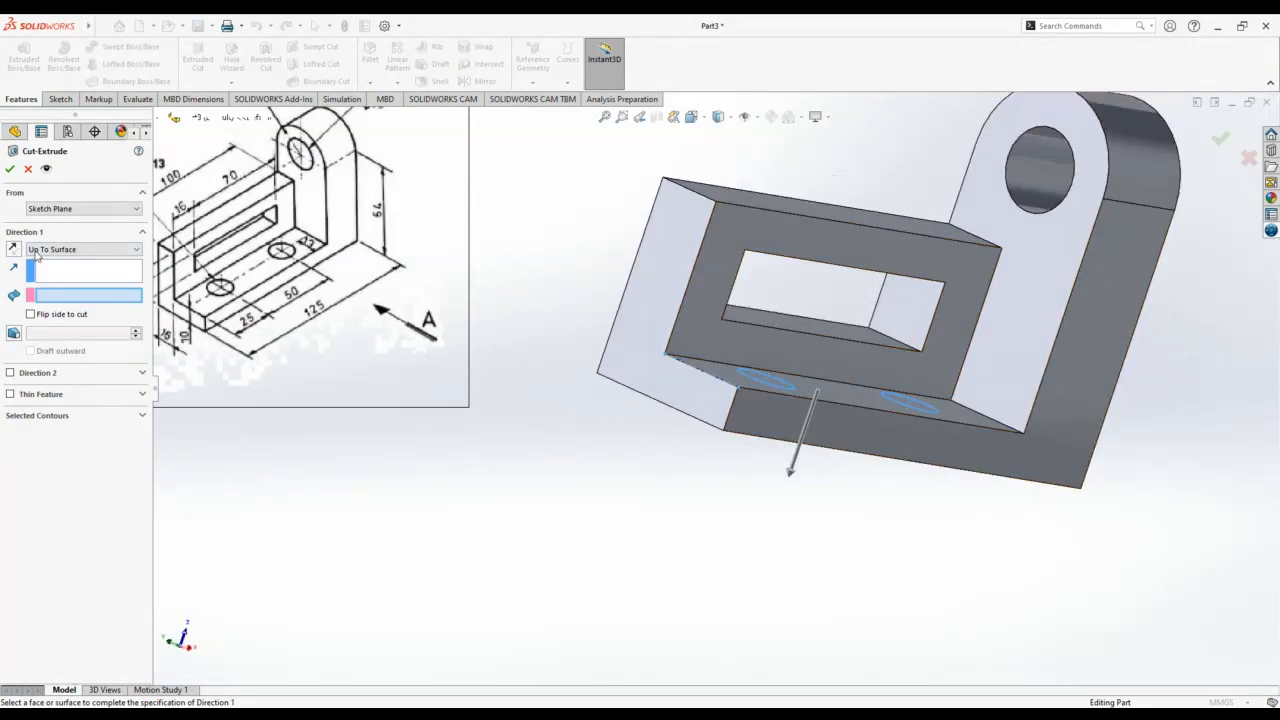
middle_click_drag(749, 574, 757, 503)
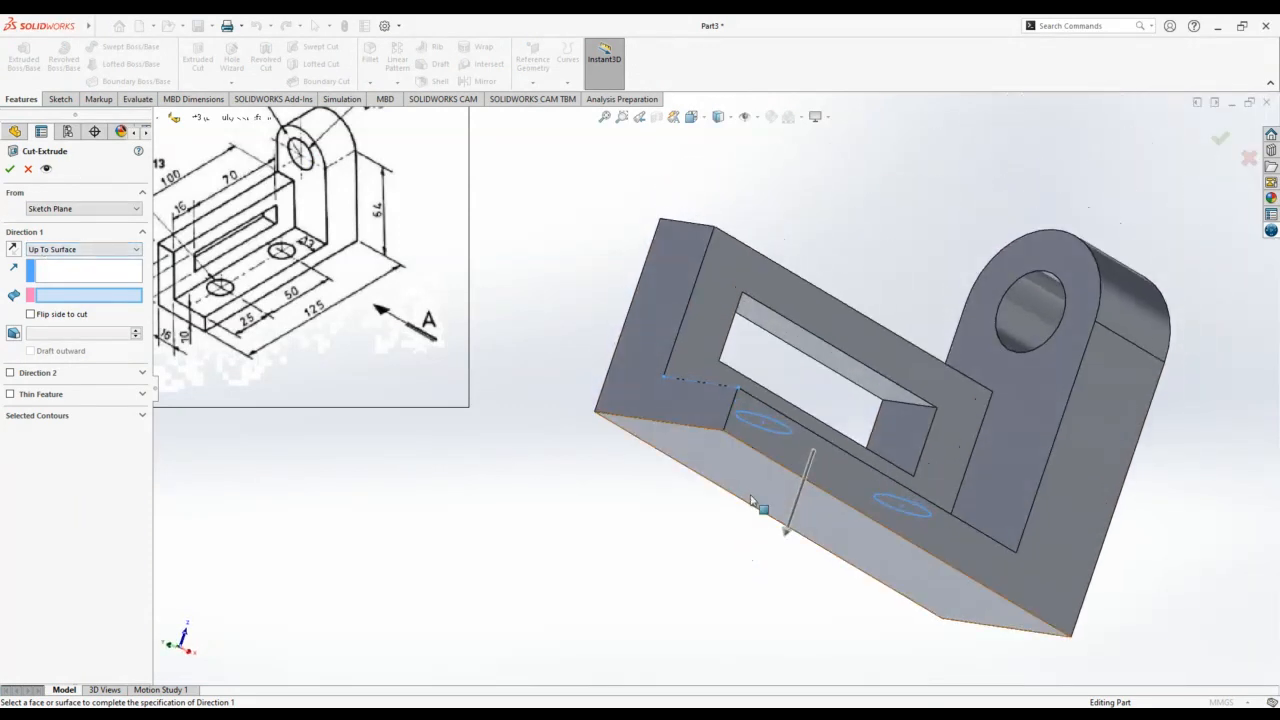
left_click(762, 503)
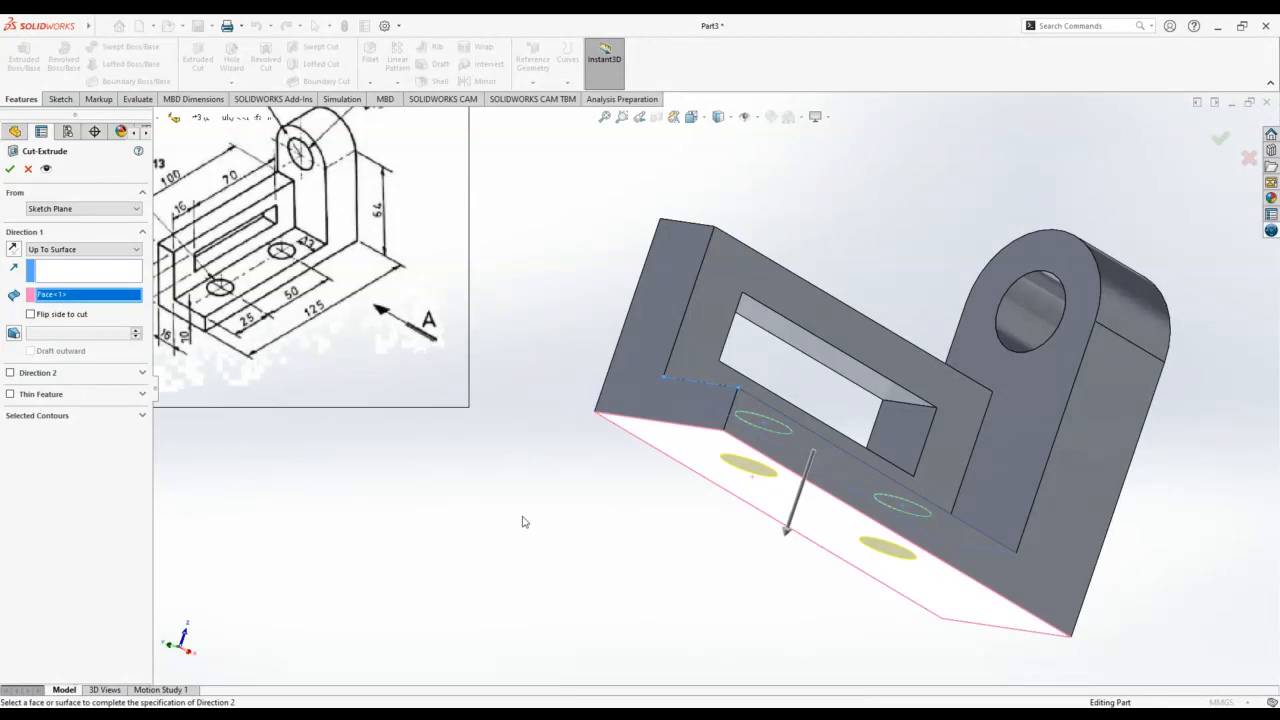
left_click(9, 170)
- Check the finished bracket against the reference drawing and close the part without saving
middle_click_drag(737, 343, 661, 452)
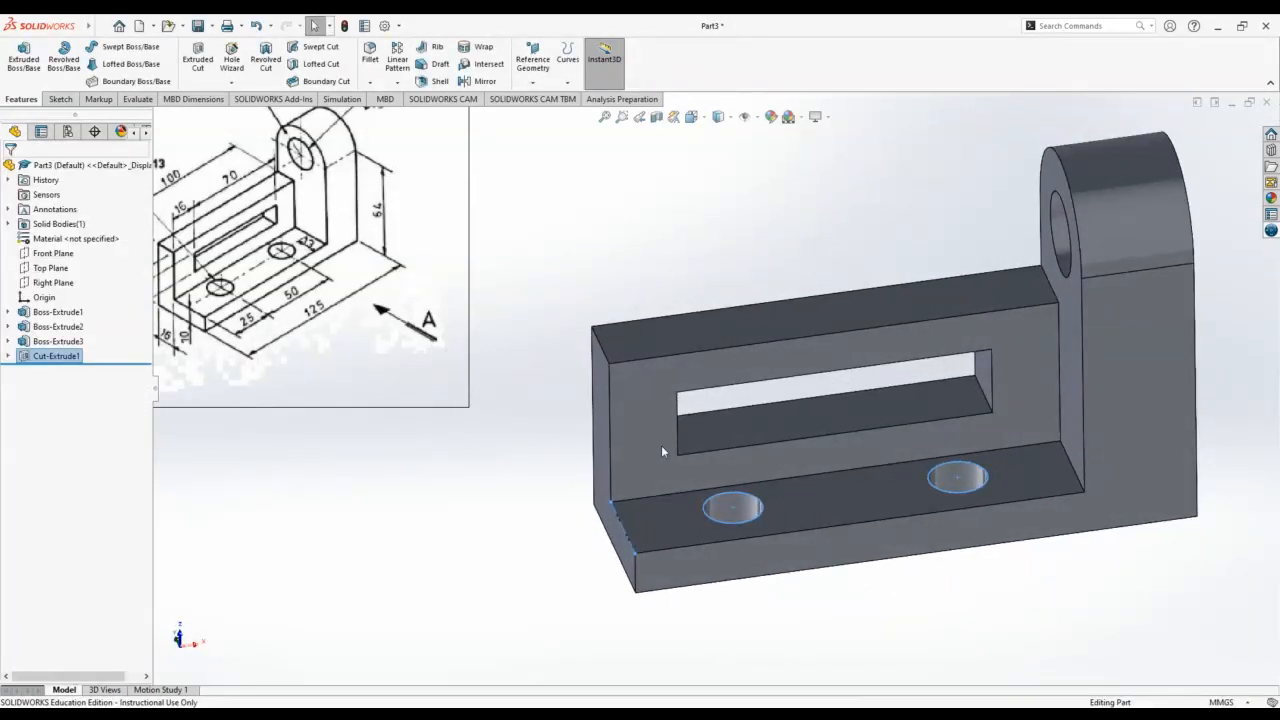
mouse_move(805, 425)
middle_mouse_down()
mouse_move(873, 356)
mouse_move(838, 408)
middle_mouse_up()
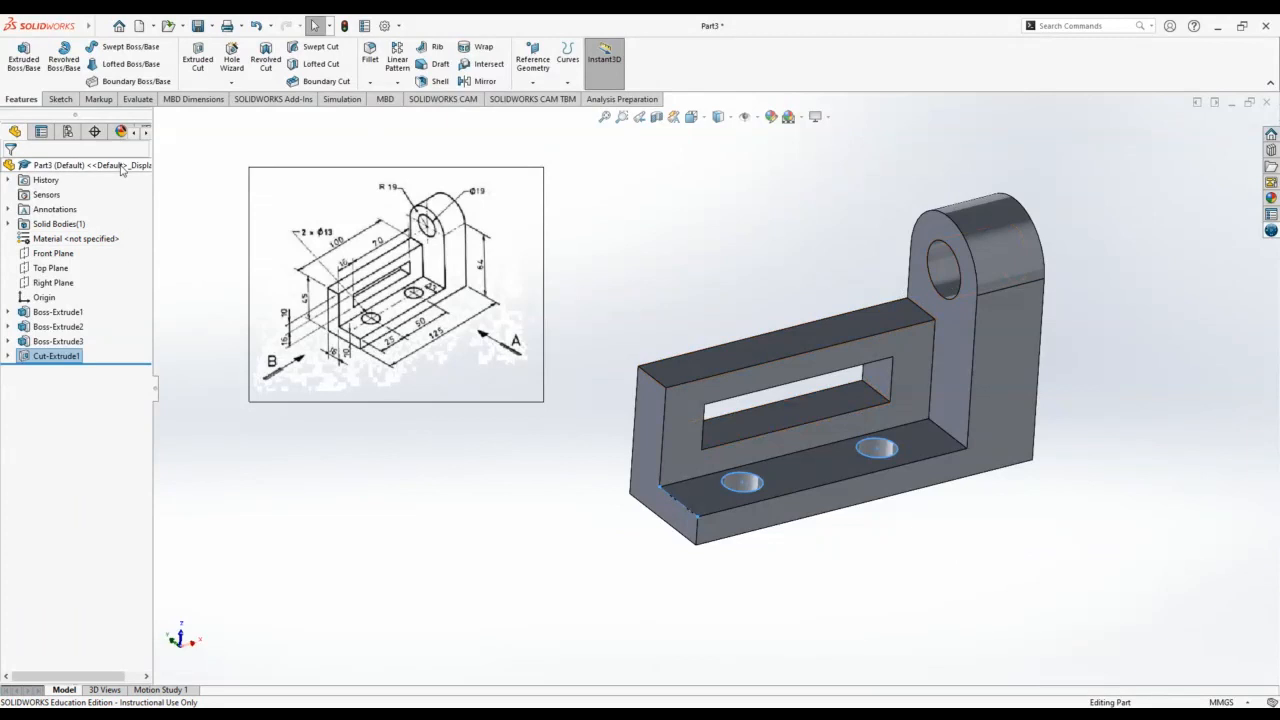
left_click(1266, 102)
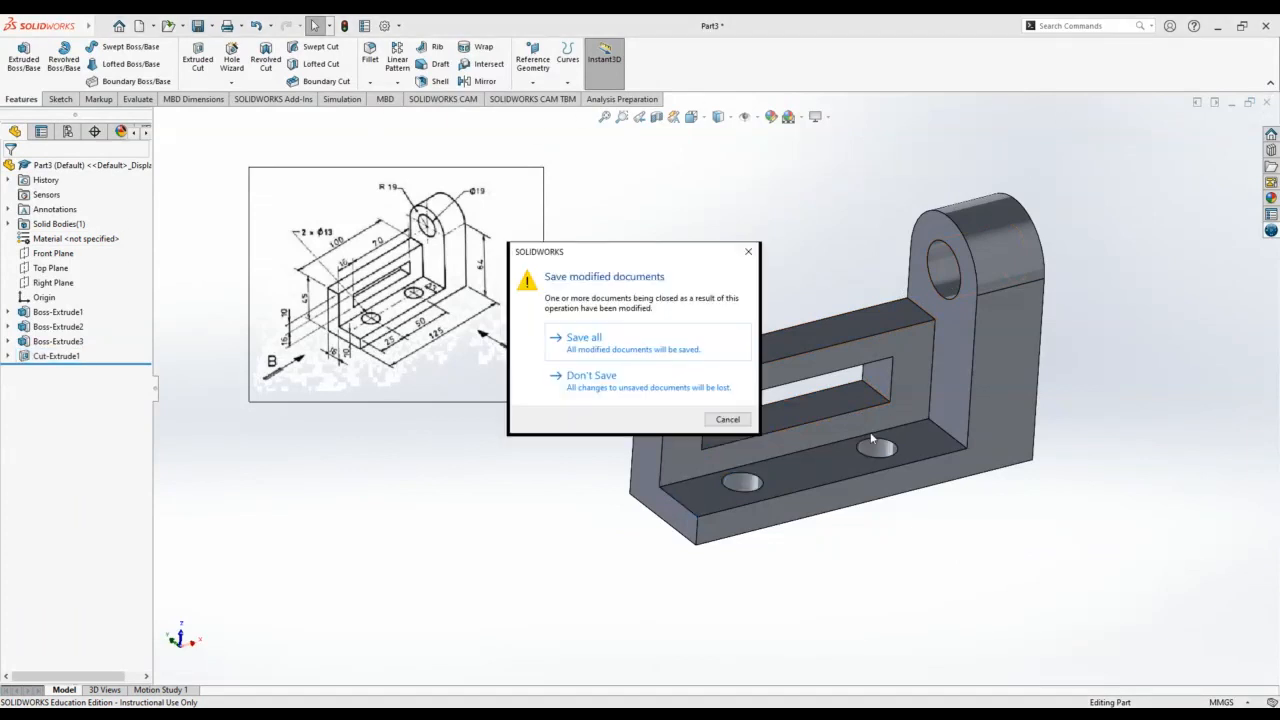
left_click(592, 378)
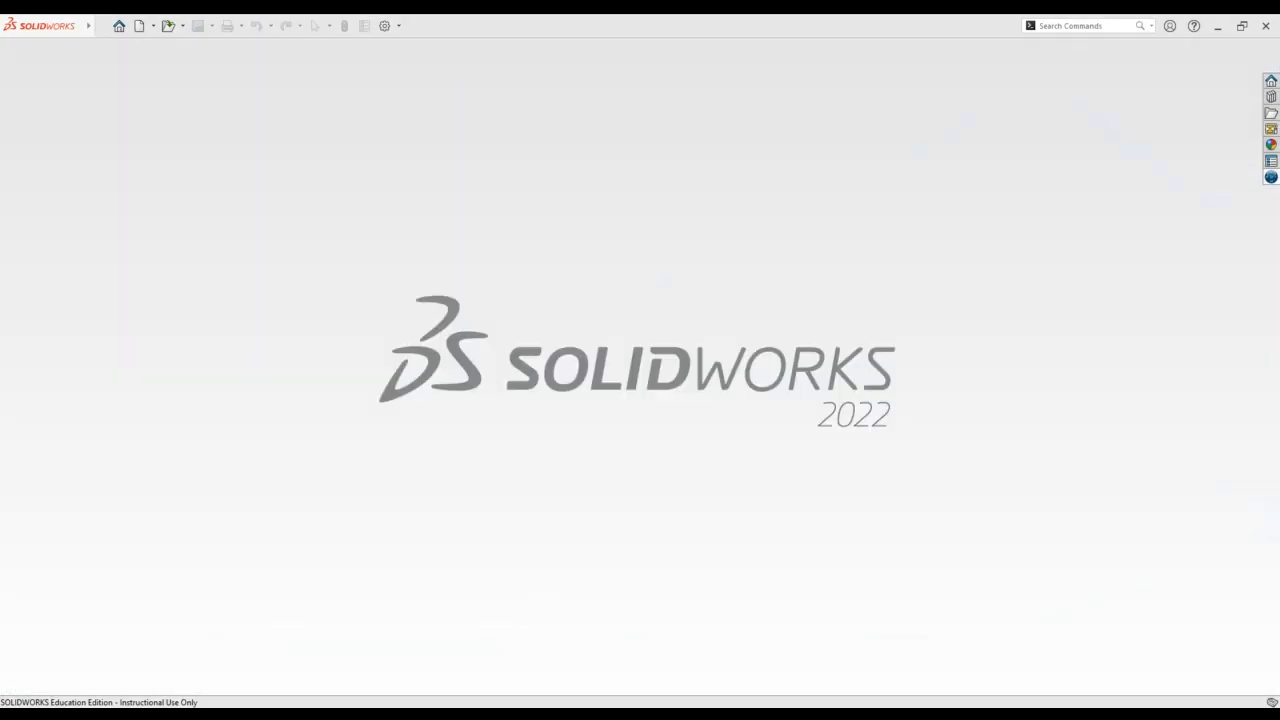